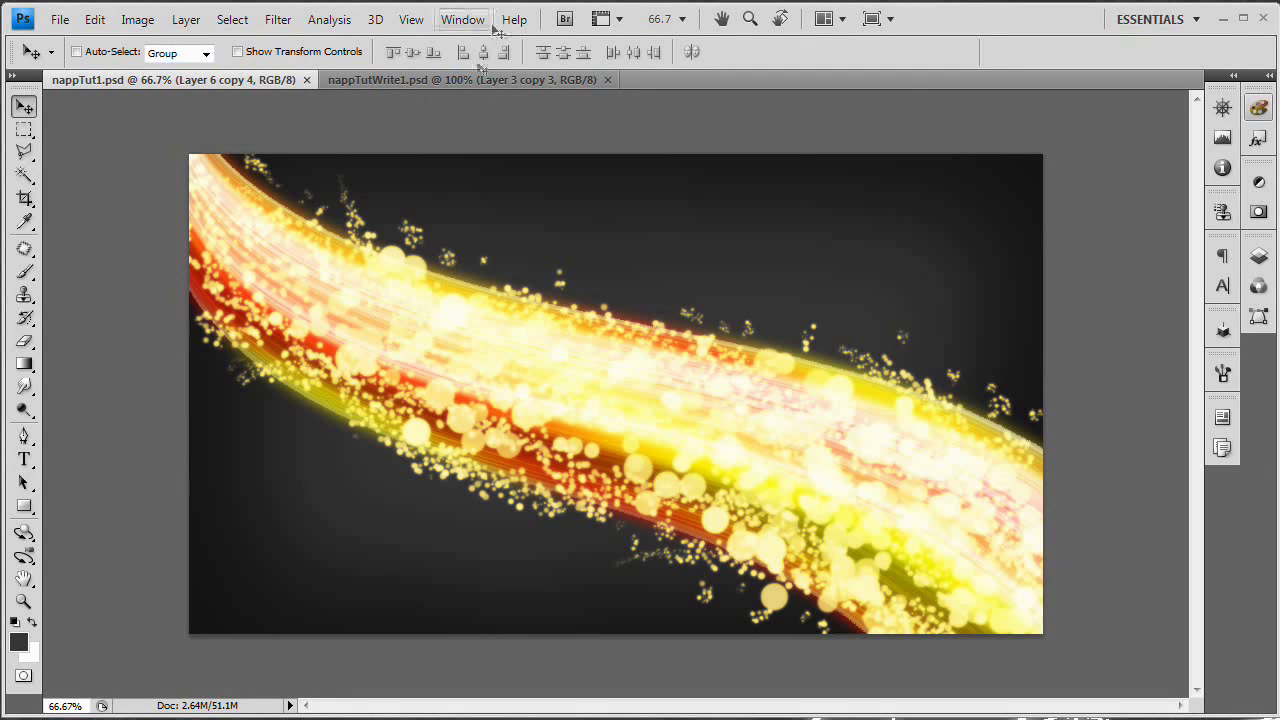
Switch to the finished pink-orange-yellow streak example, nappTutWrite1.psd.
click(483, 80)
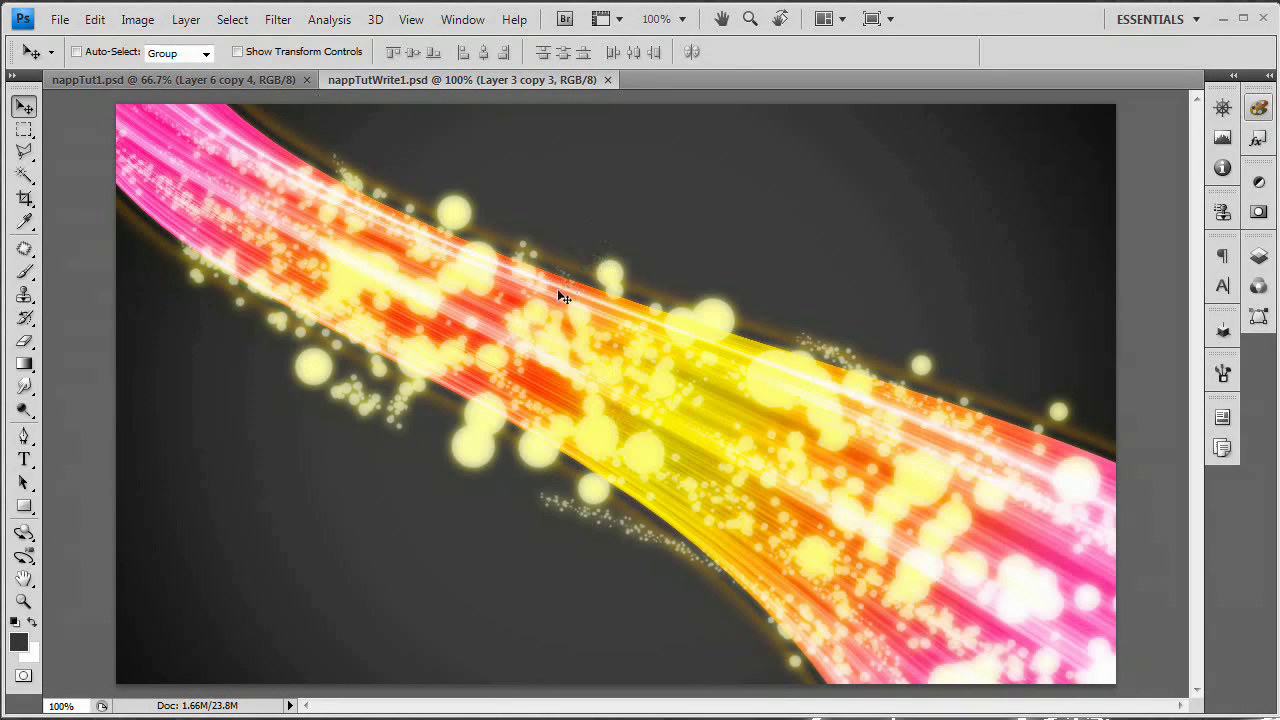
Close both example images and create a new blank 845 × 475 pixel document.
click(607, 80)
click(308, 81)
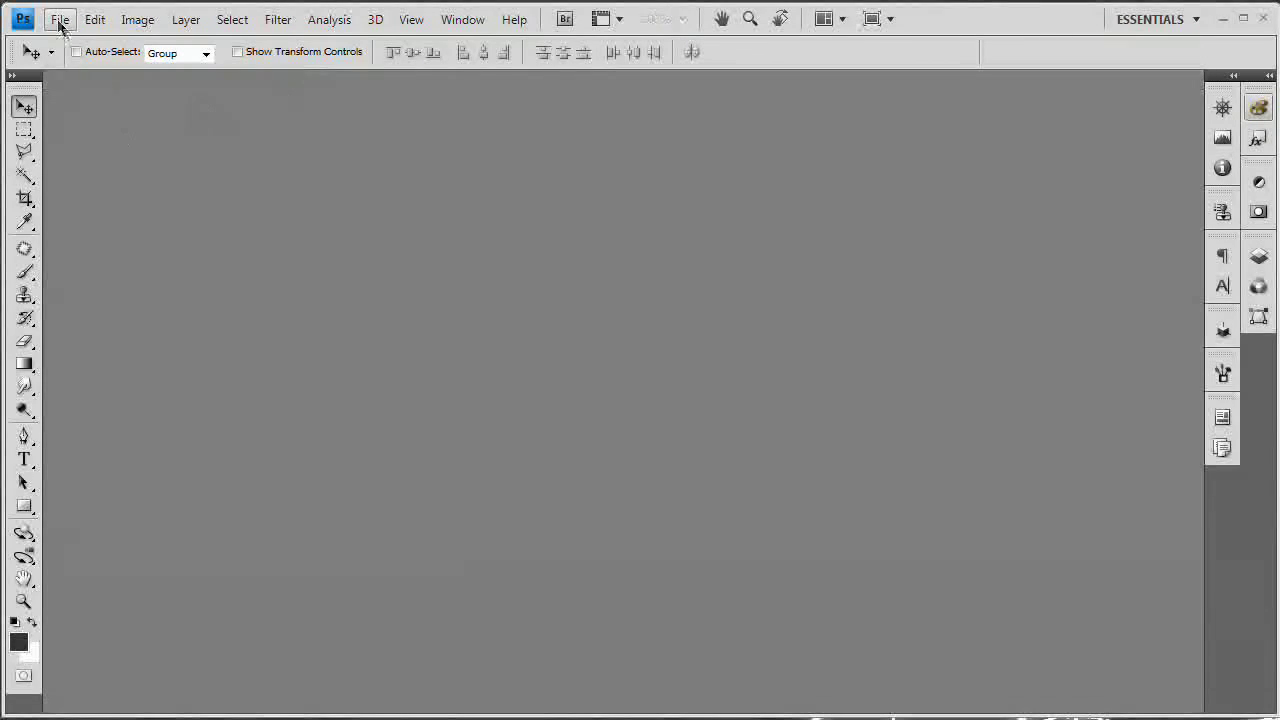
click(60, 19)
click(78, 44)
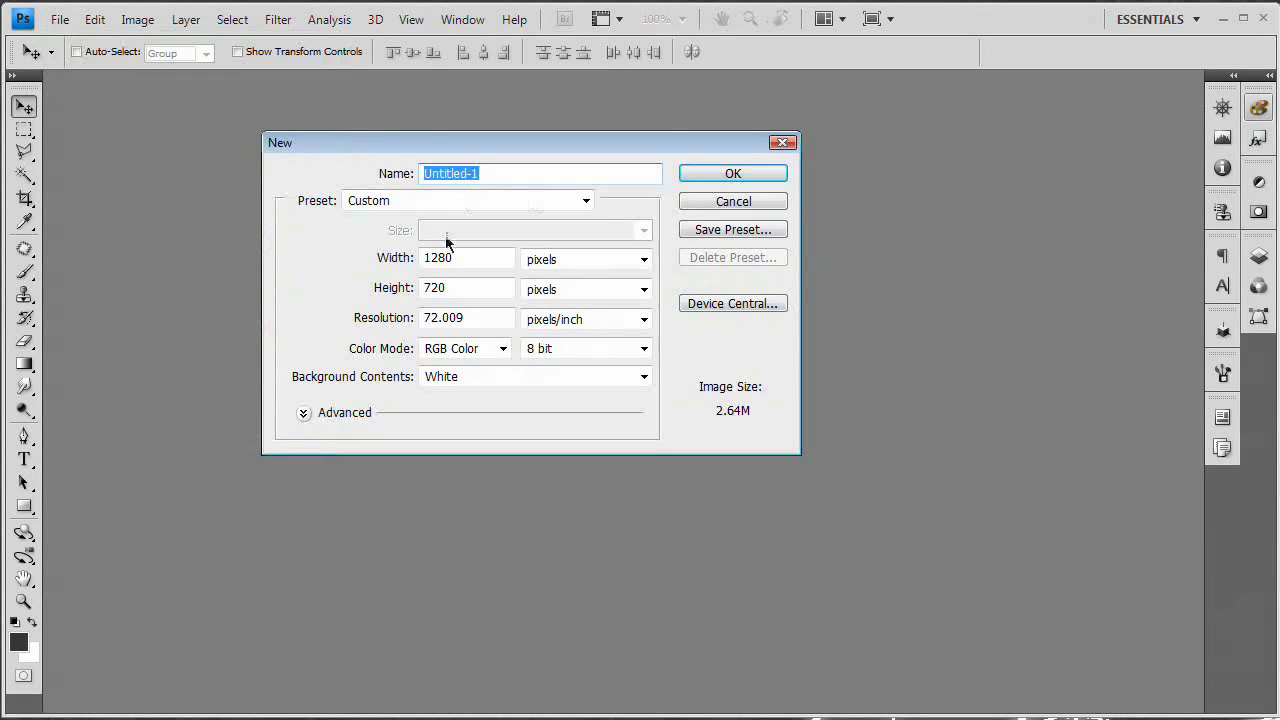
drag(466, 257, 270, 276)
text(845)
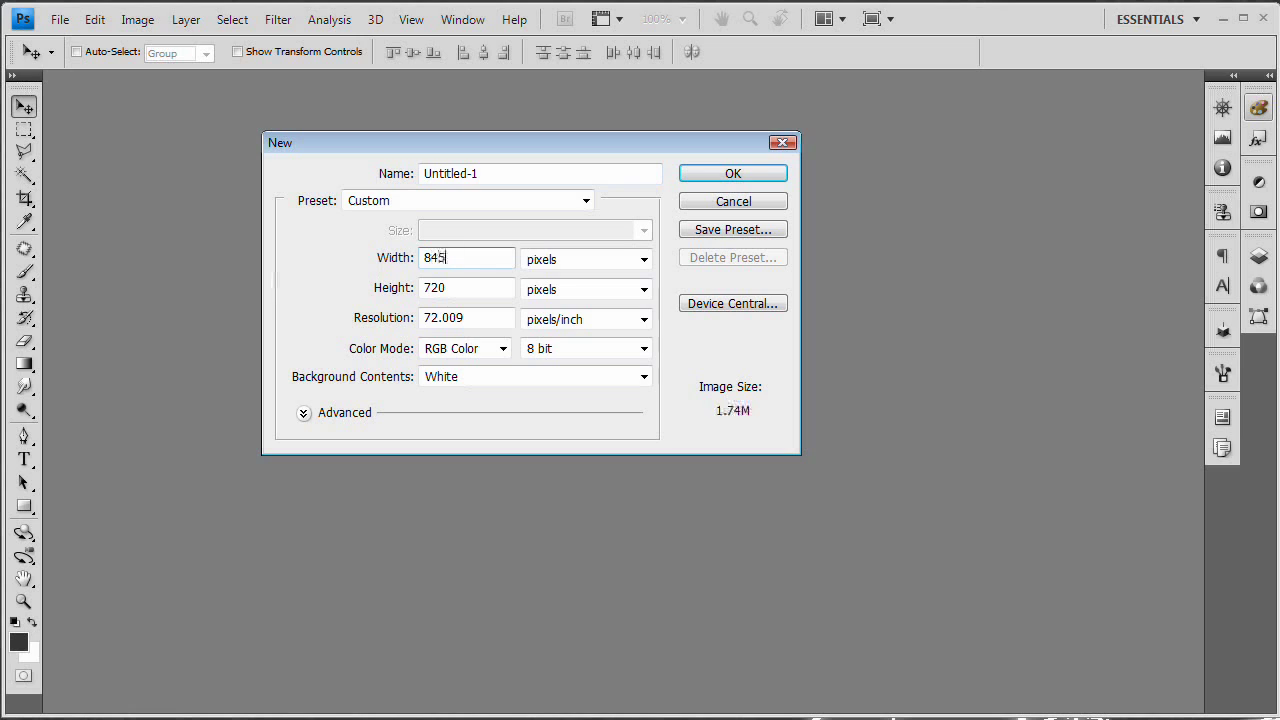
key(Tab)
text(475)
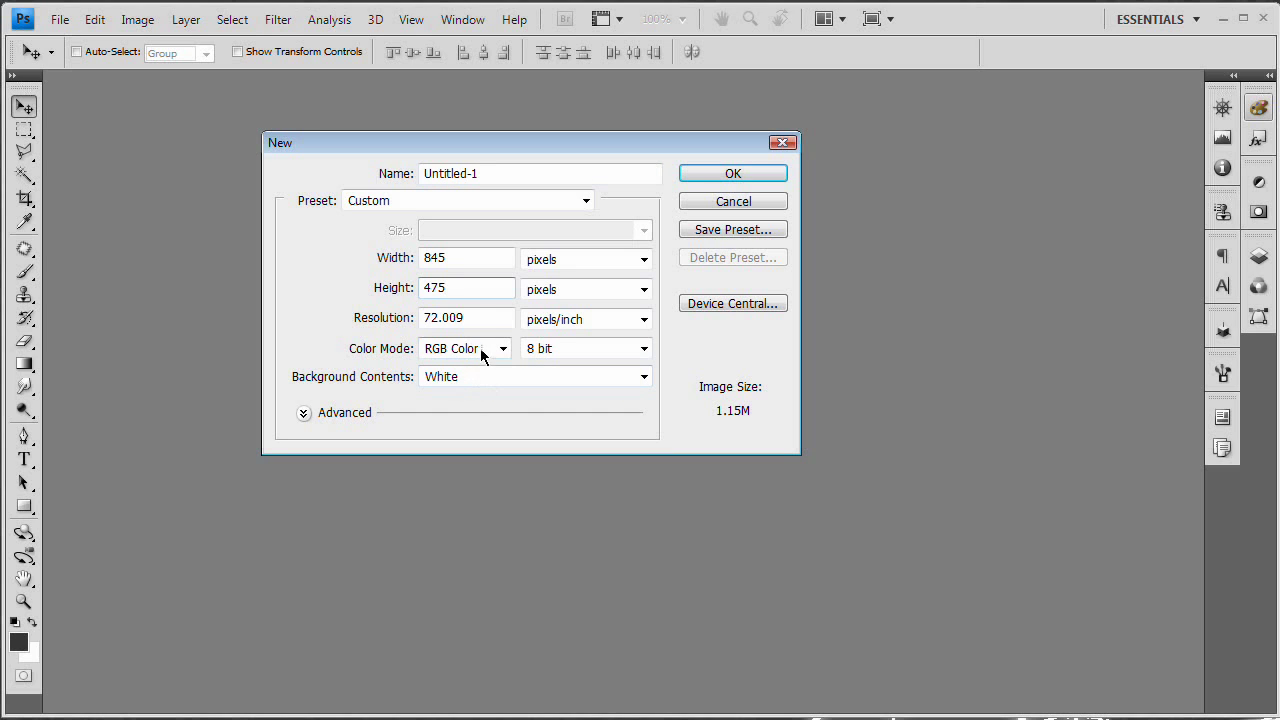
click(755, 174)
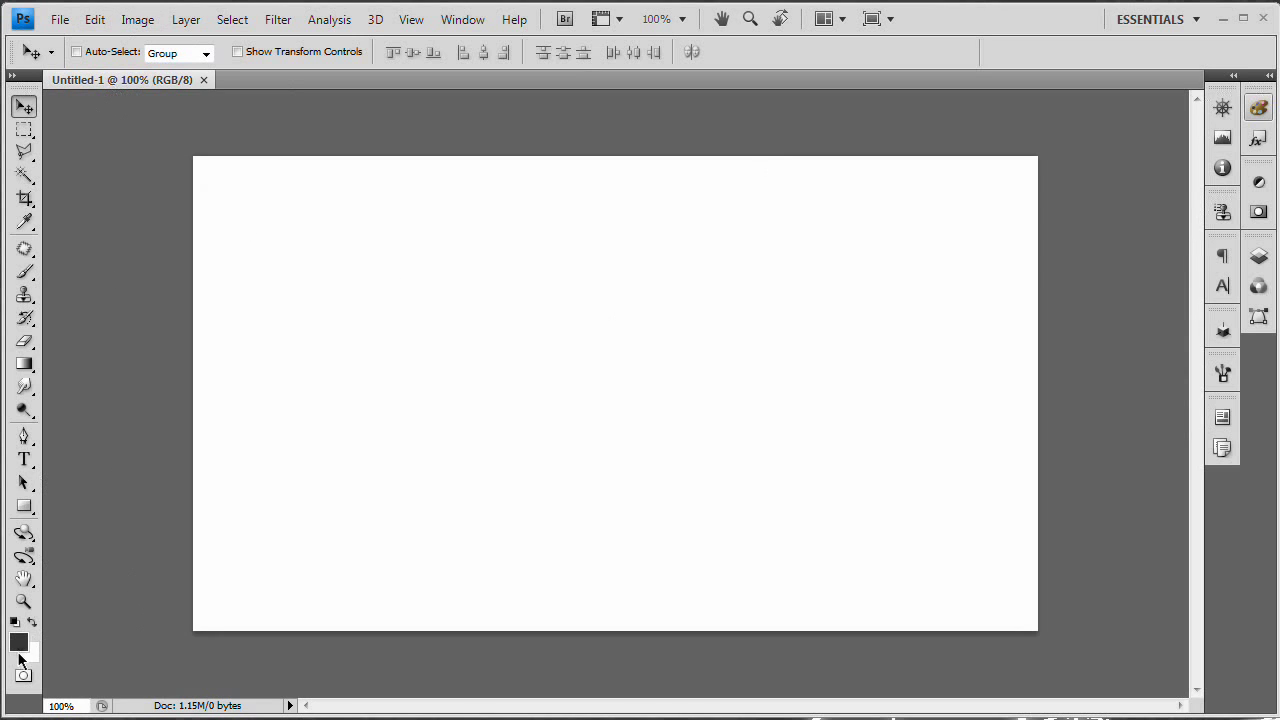
Set the foreground to dark grey 484848 and fill the whole canvas with it.
click(20, 645)
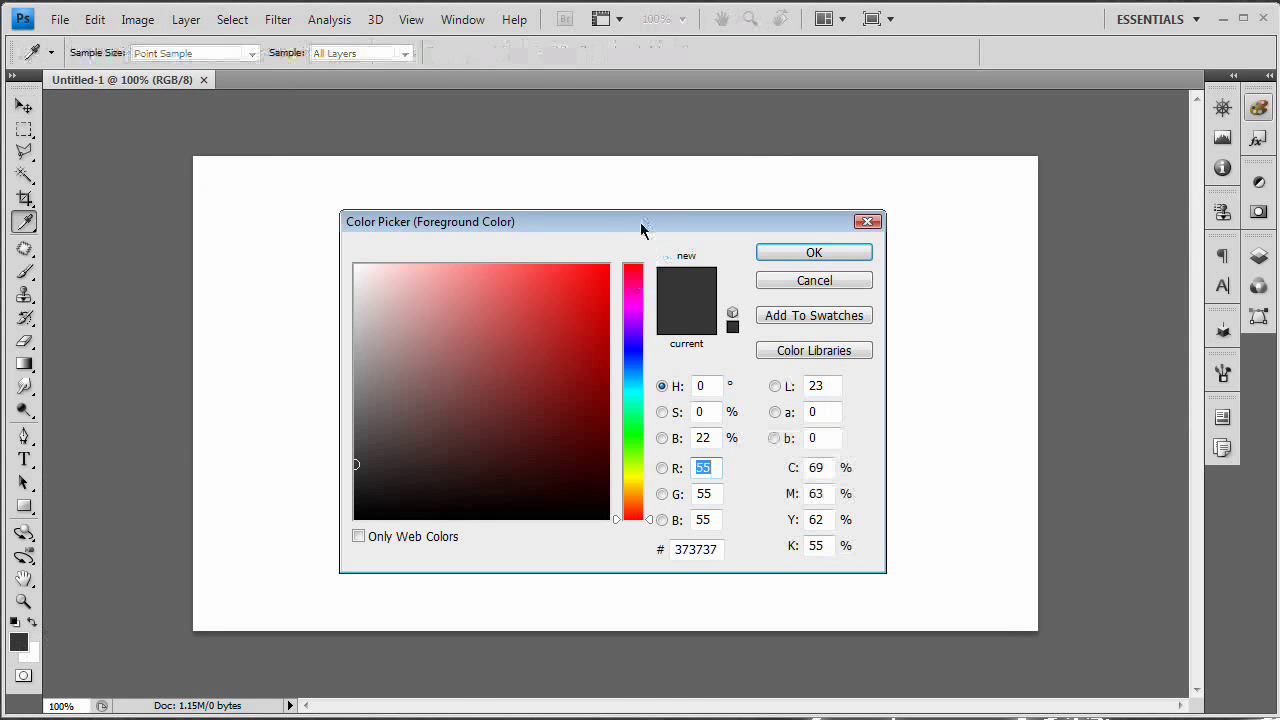
click(358, 440)
drag(358, 440, 343, 415)
click(812, 219)
key(v)
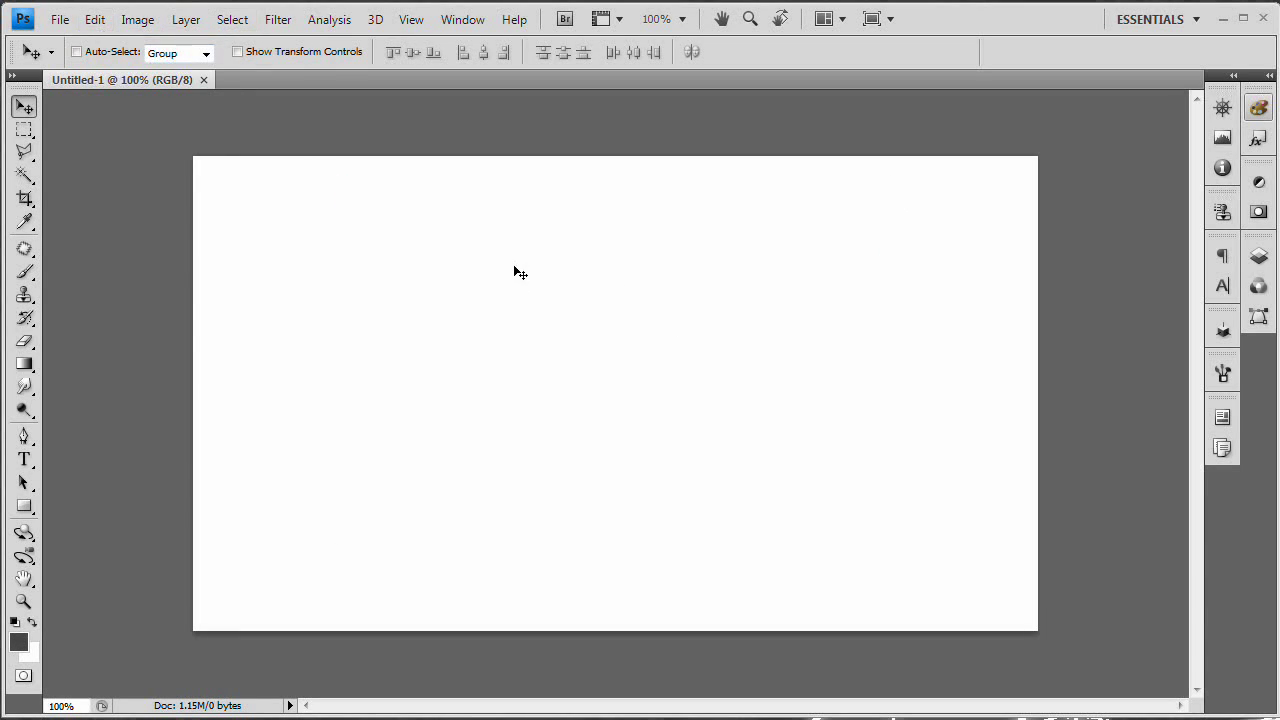
key(alt+BackSpace)
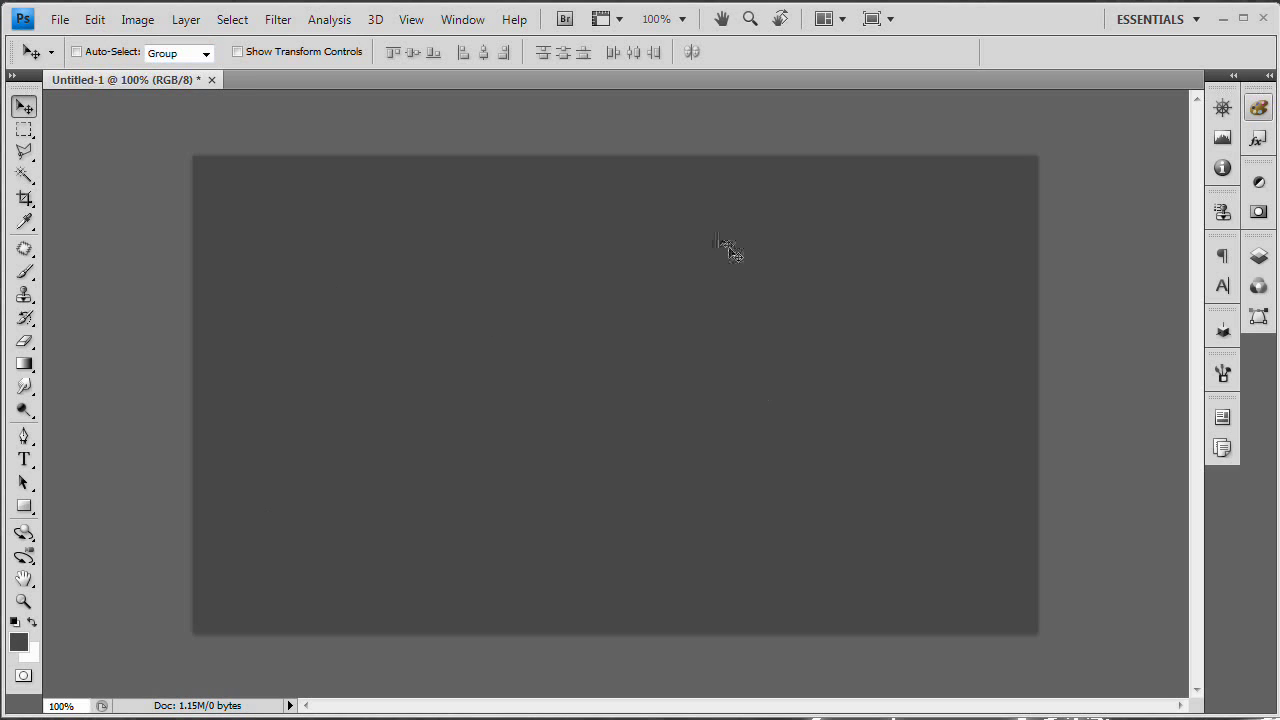
click(1270, 77)
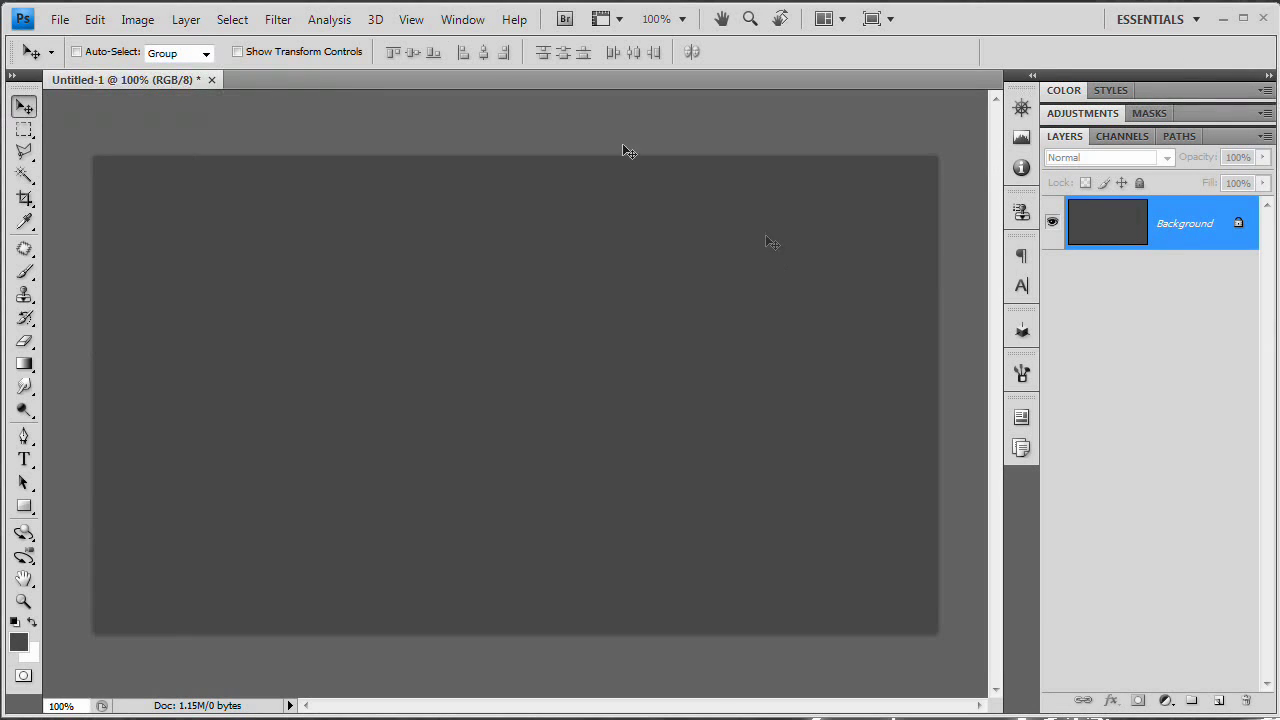
Apply a Lens Correction vignette of -66, grid hidden, to darken the canvas edges.
click(276, 22)
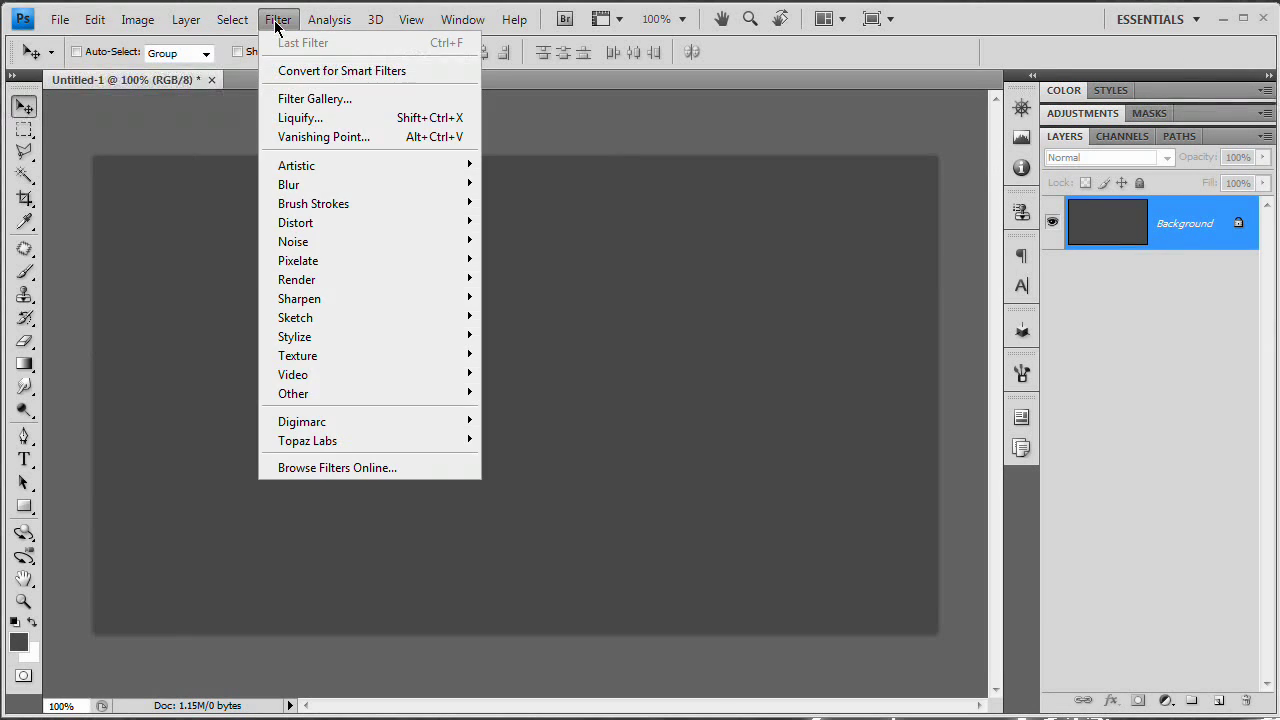
mouse_move(358, 222)
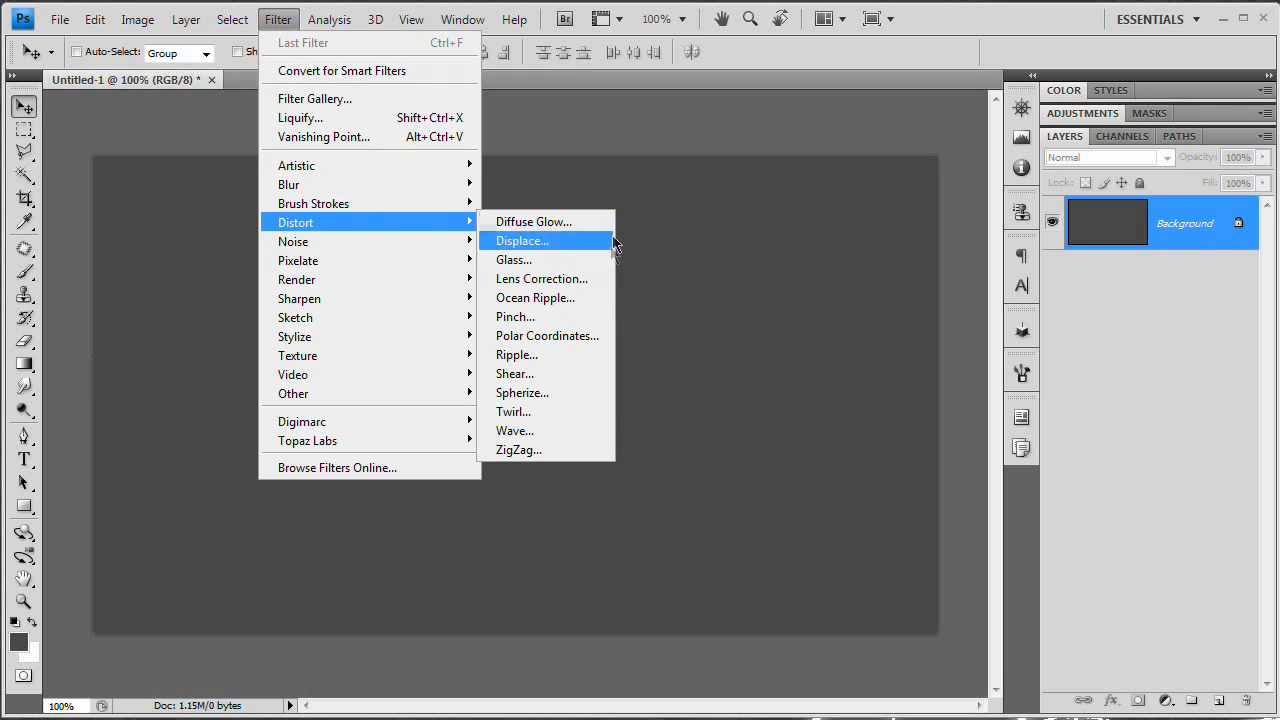
click(578, 282)
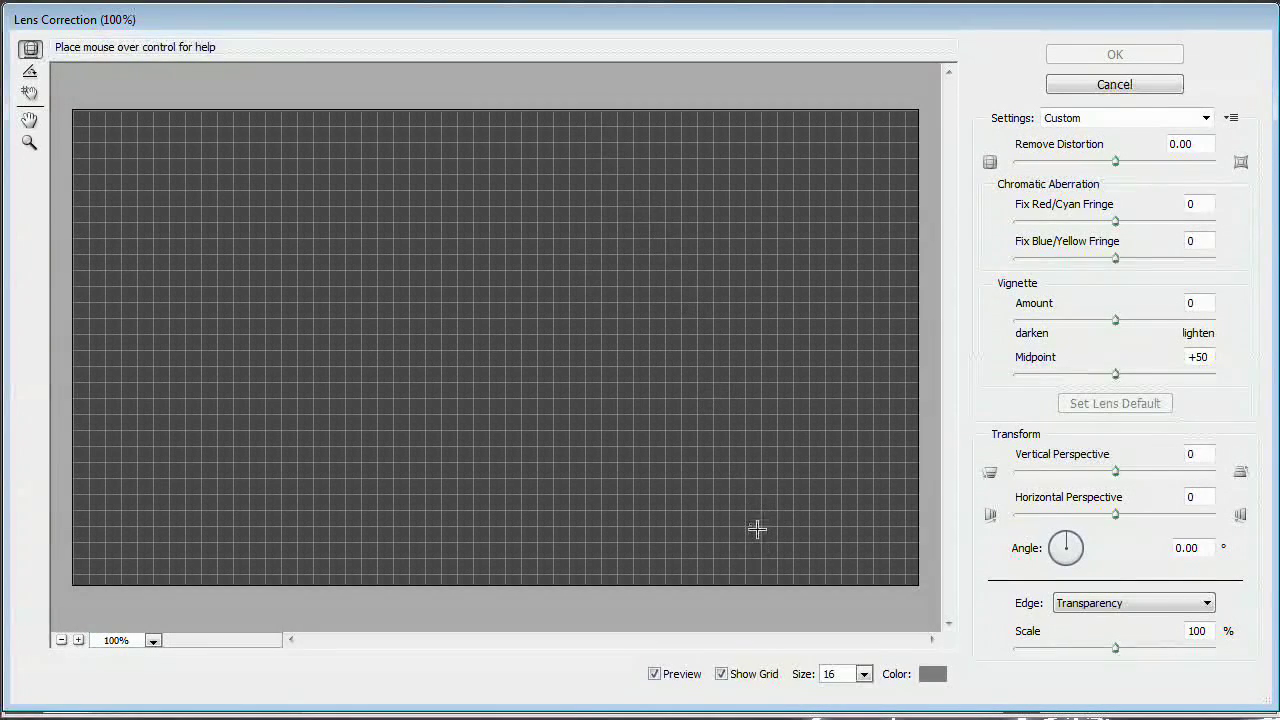
click(721, 675)
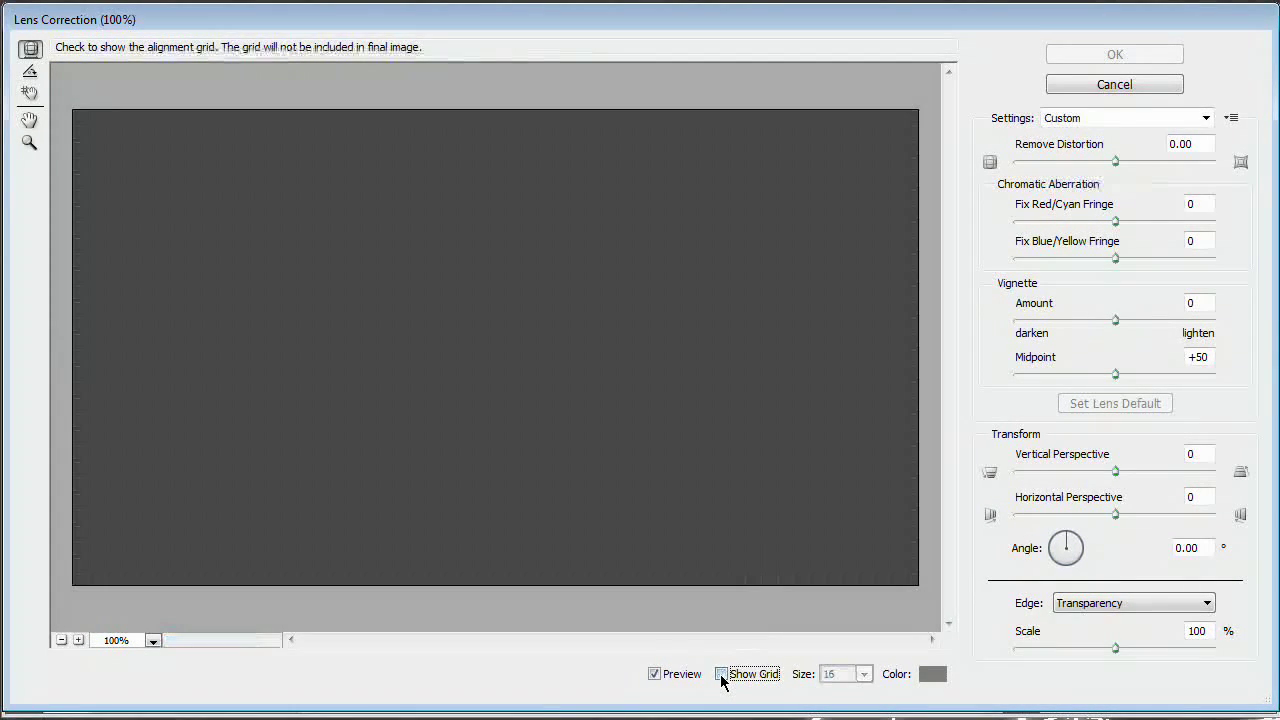
click(1068, 322)
click(1049, 322)
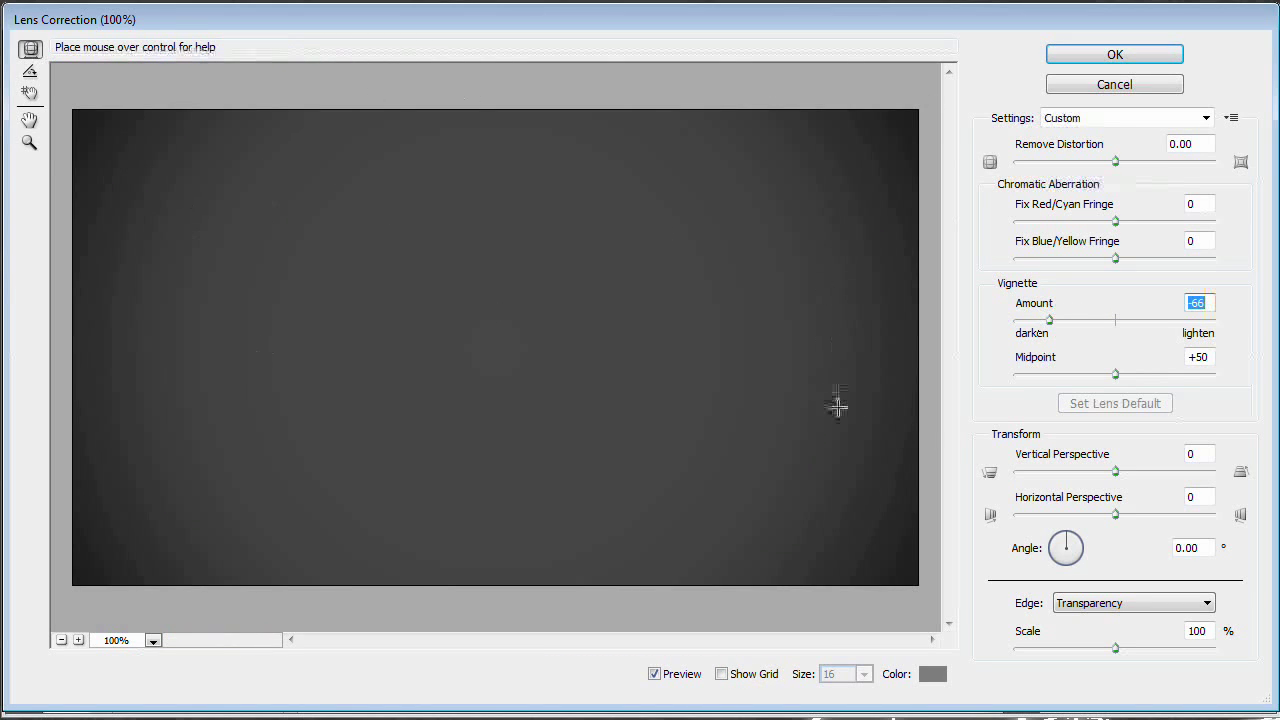
click(1108, 54)
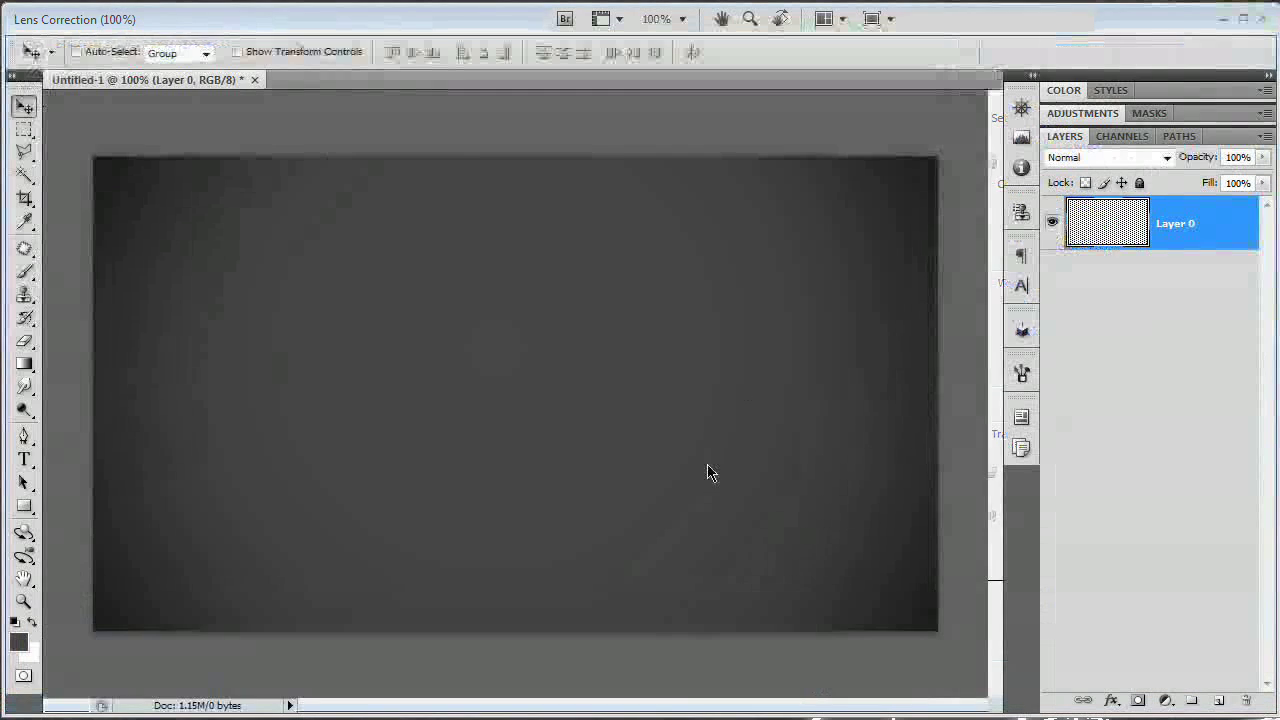
Add an empty Layer 1 and set up a Noise gradient with 70% roughness.
click(1219, 702)
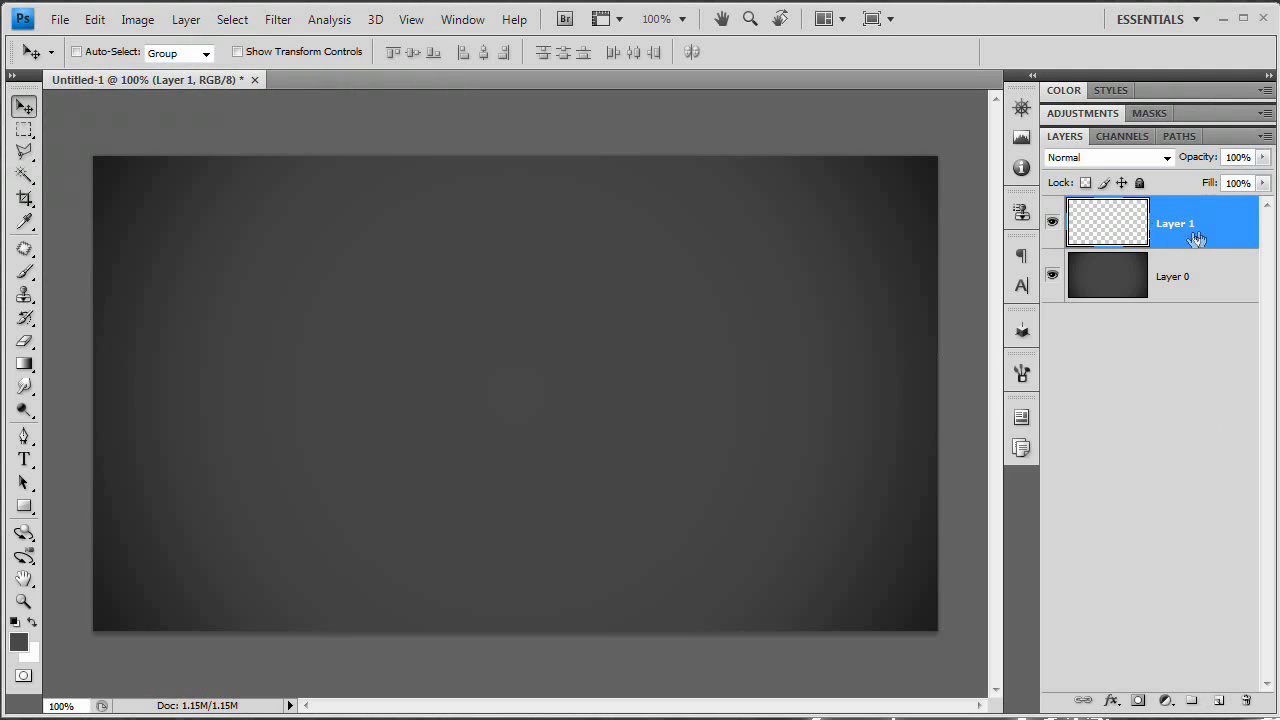
click(24, 364)
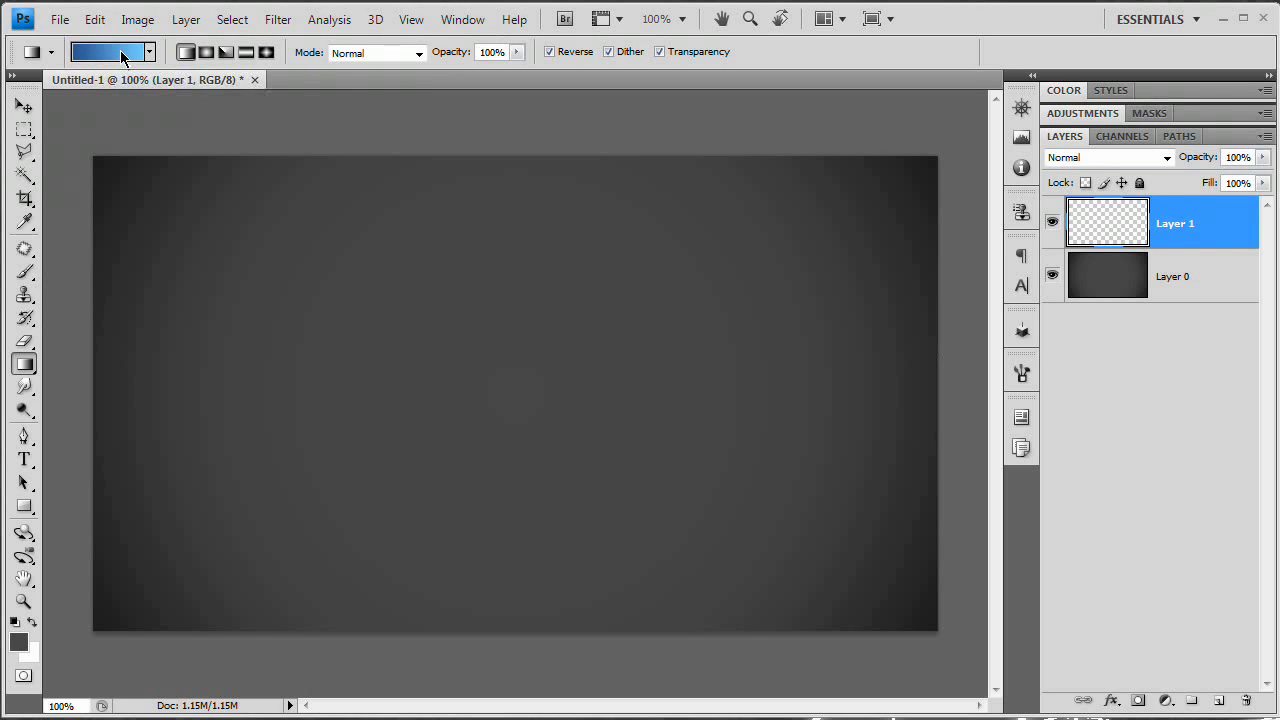
click(111, 57)
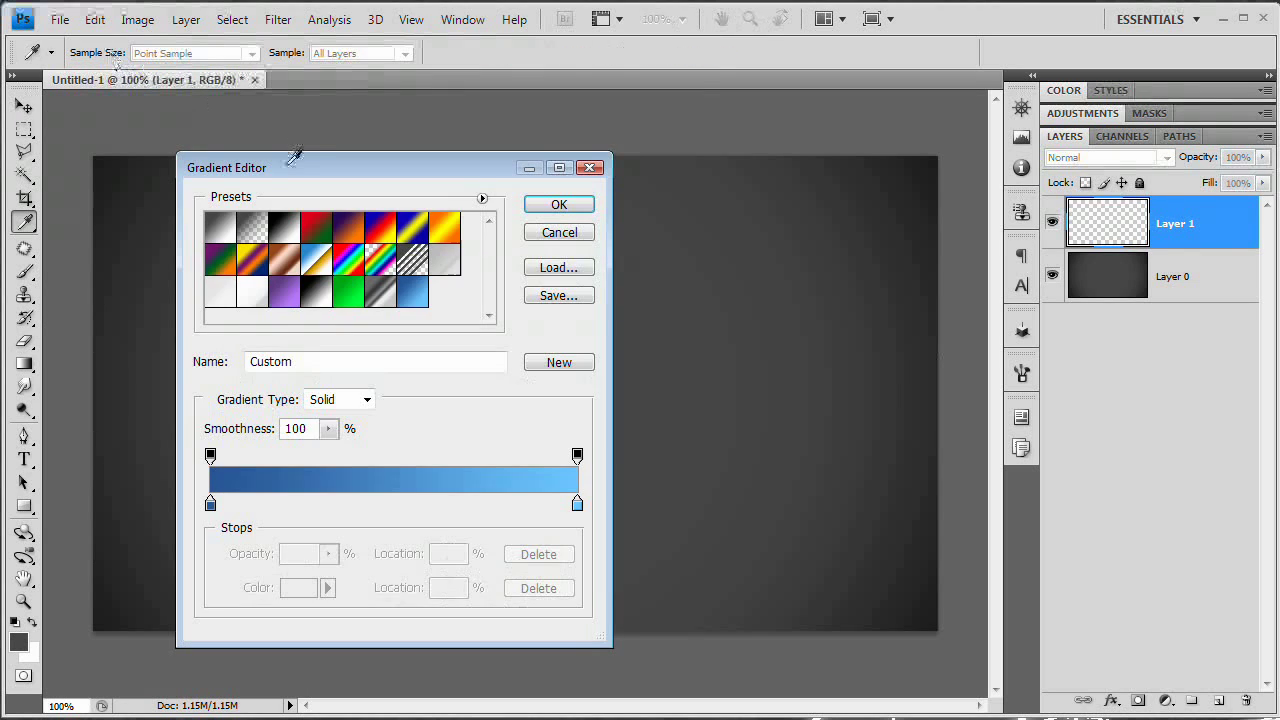
drag(295, 155, 393, 99)
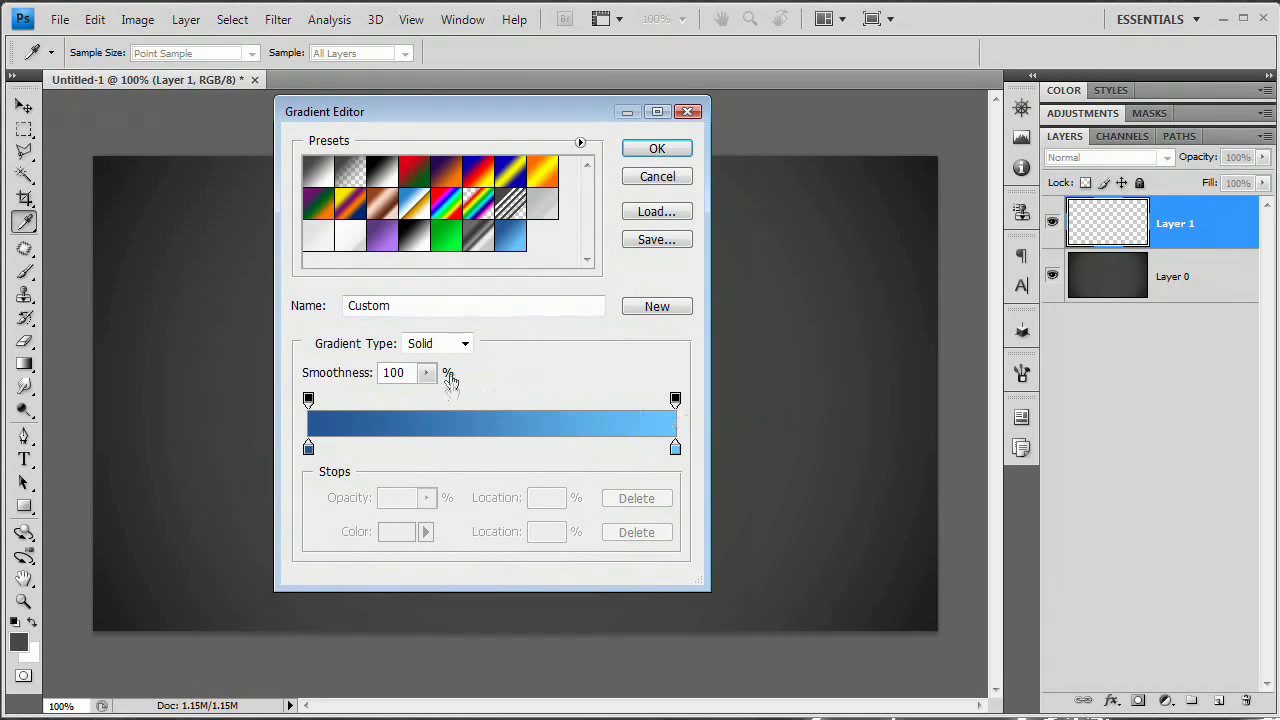
click(440, 344)
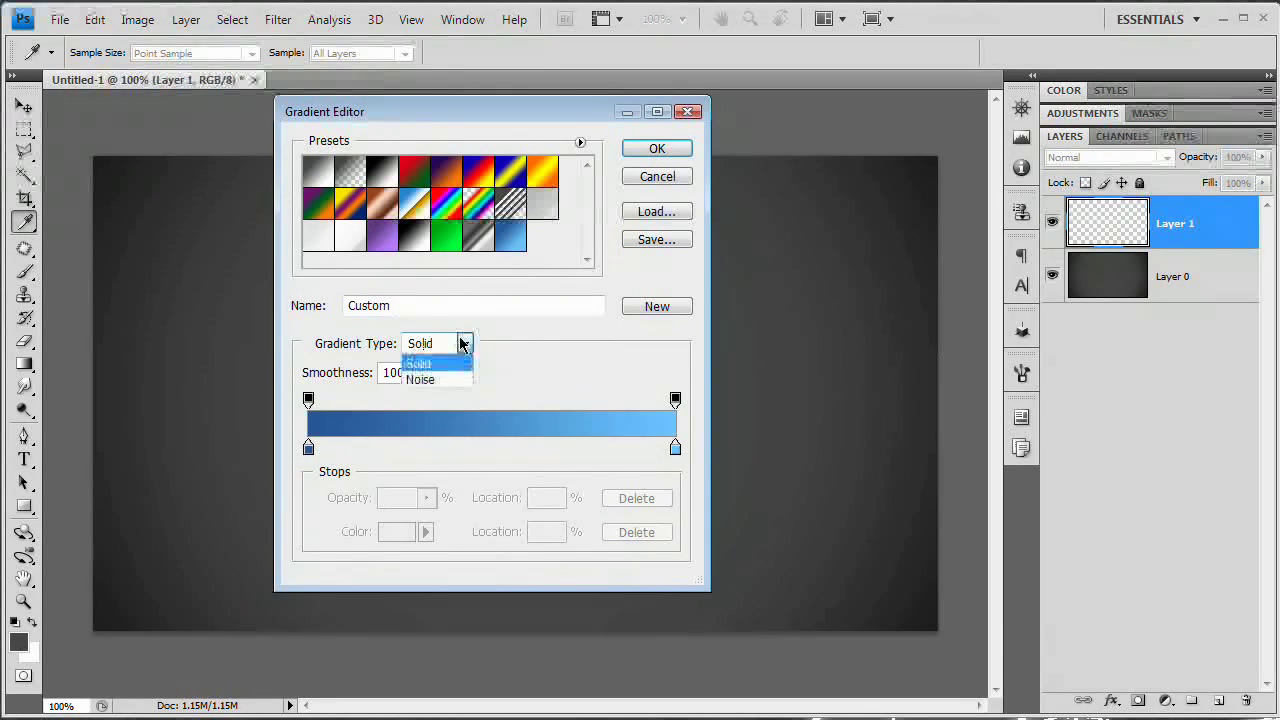
click(443, 380)
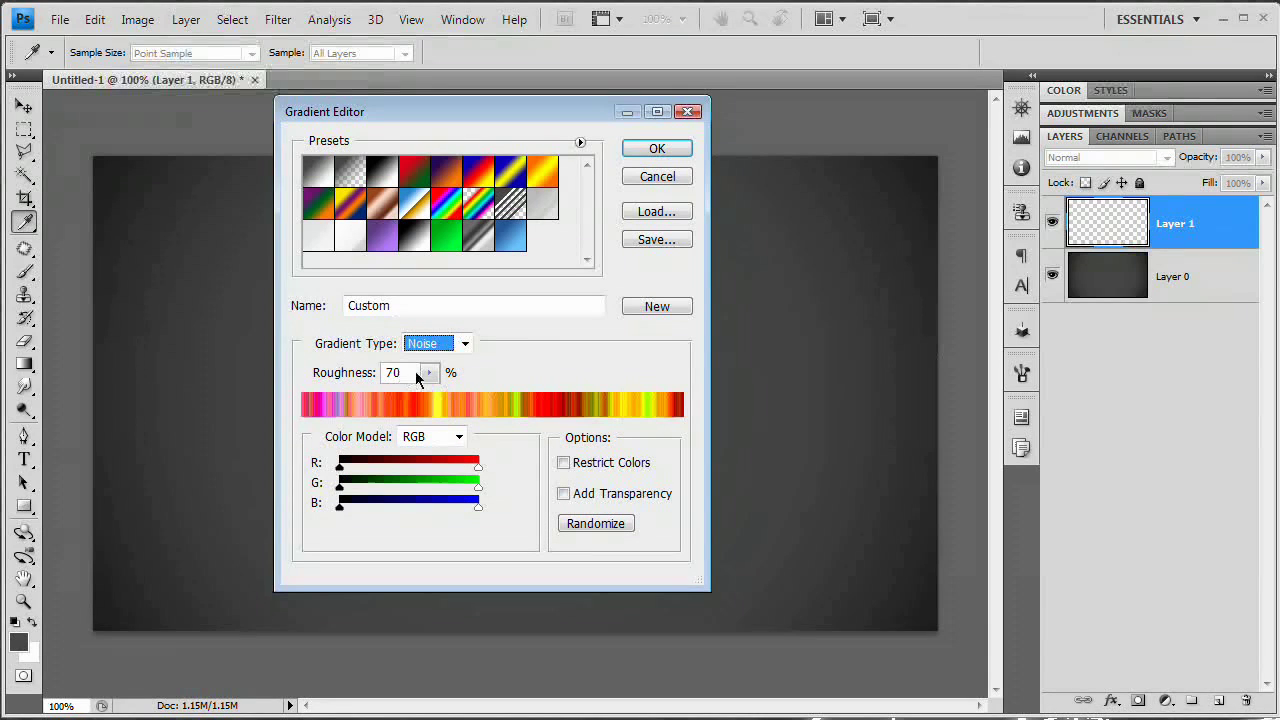
click(347, 372)
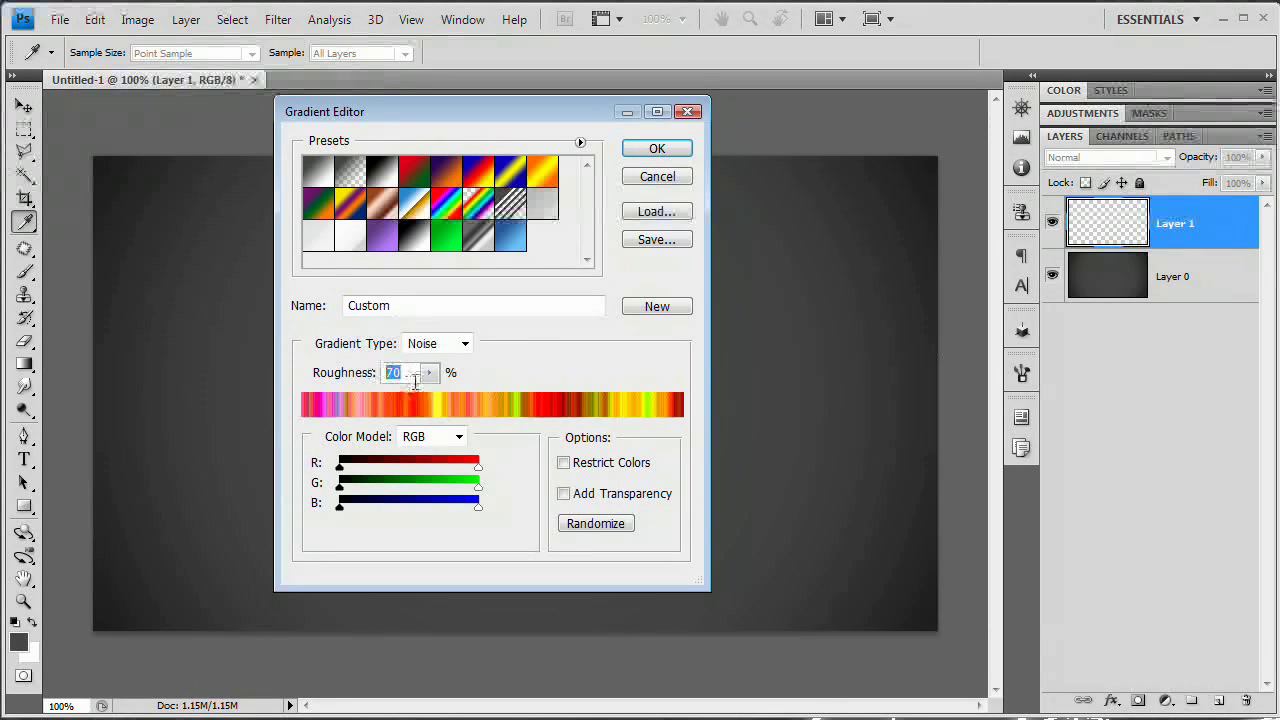
click(410, 373)
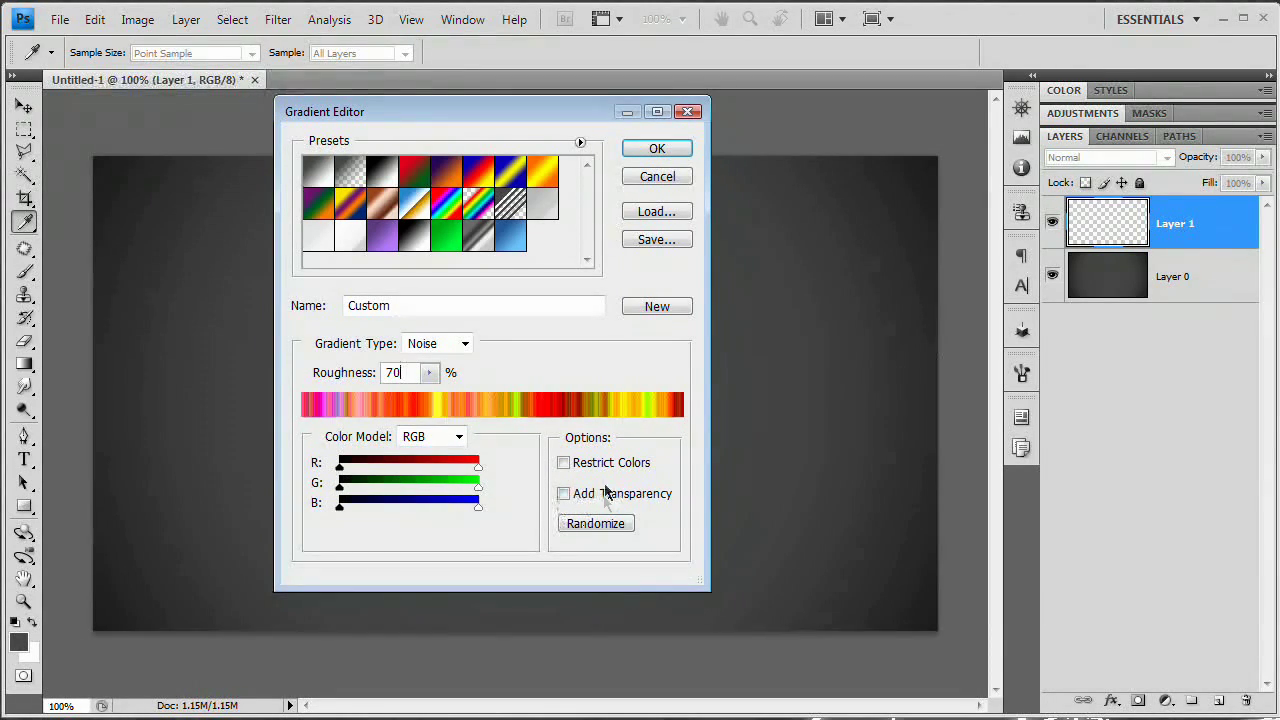
Randomize the noise gradient until it shows pink, red and blue, then accept it.
click(596, 525)
click(596, 525)
click(596, 525)
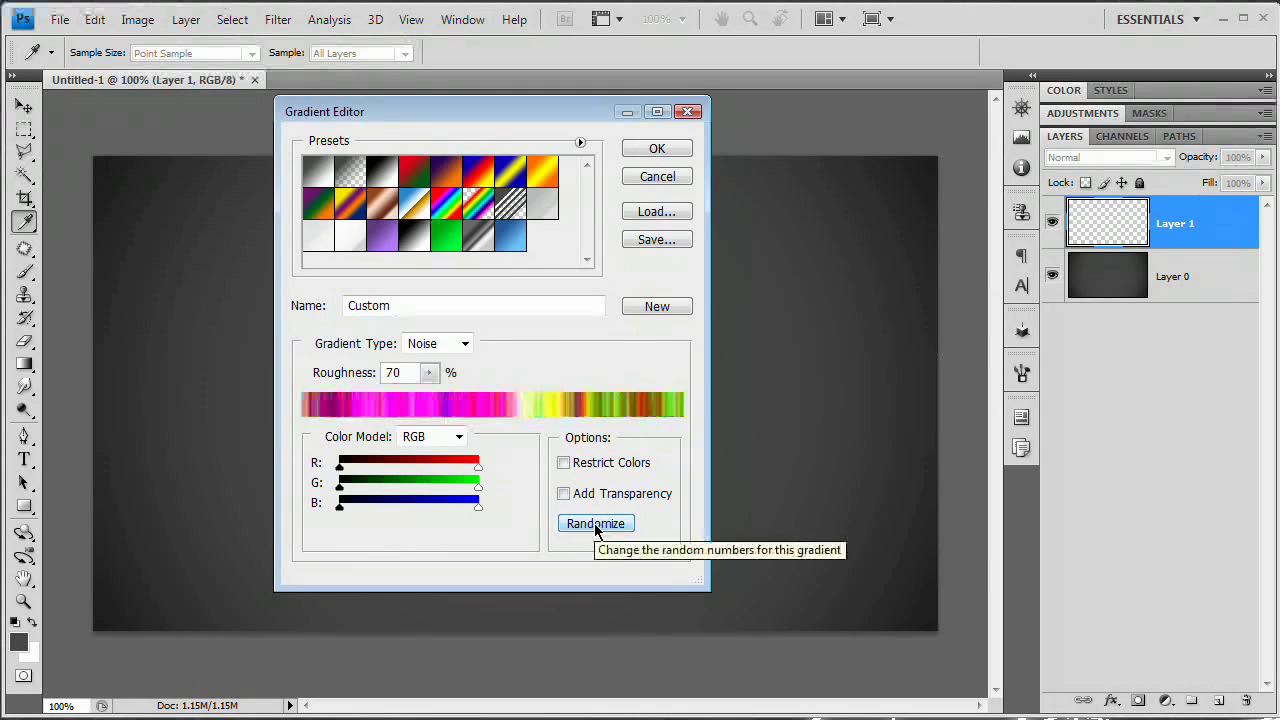
click(596, 525)
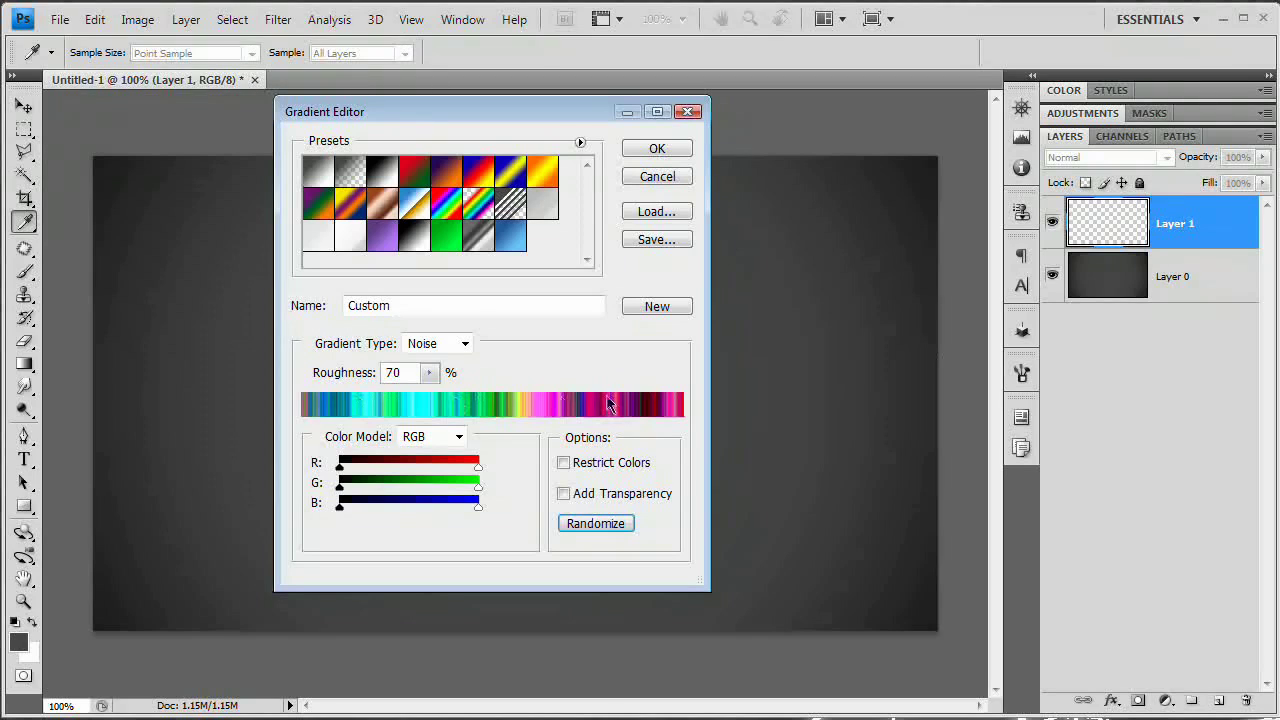
click(595, 526)
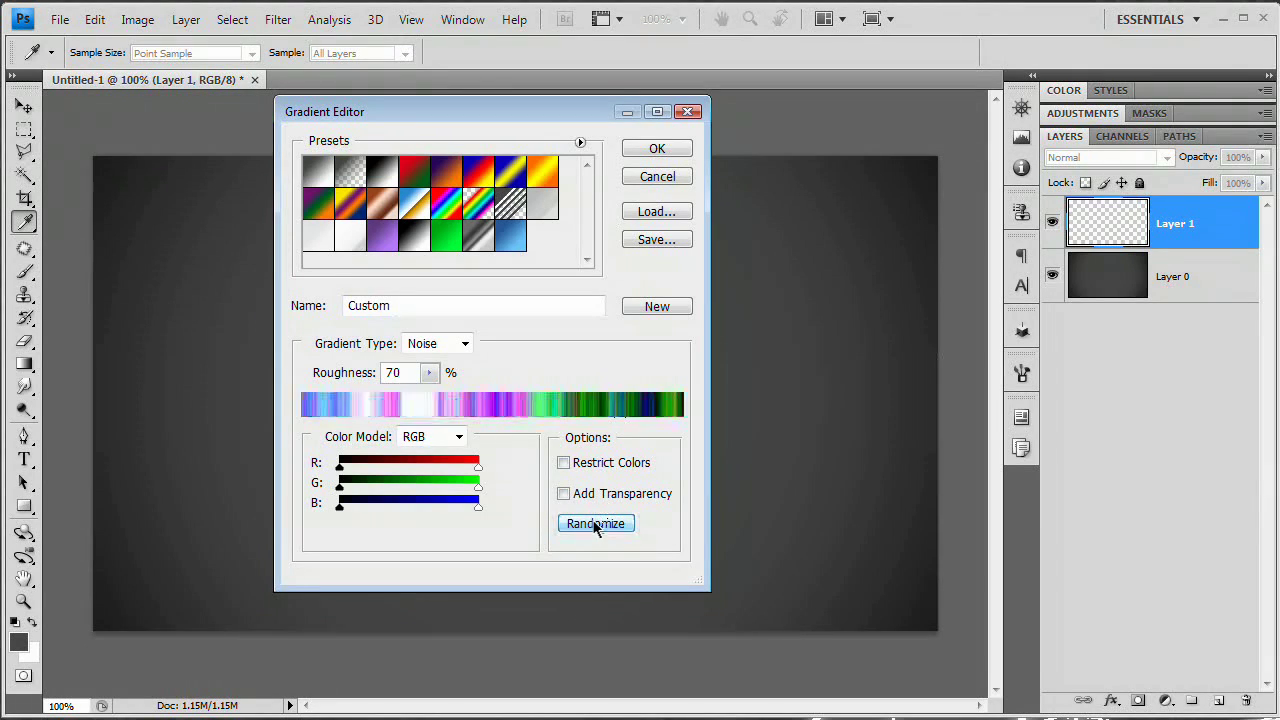
click(595, 526)
click(595, 526)
click(595, 525)
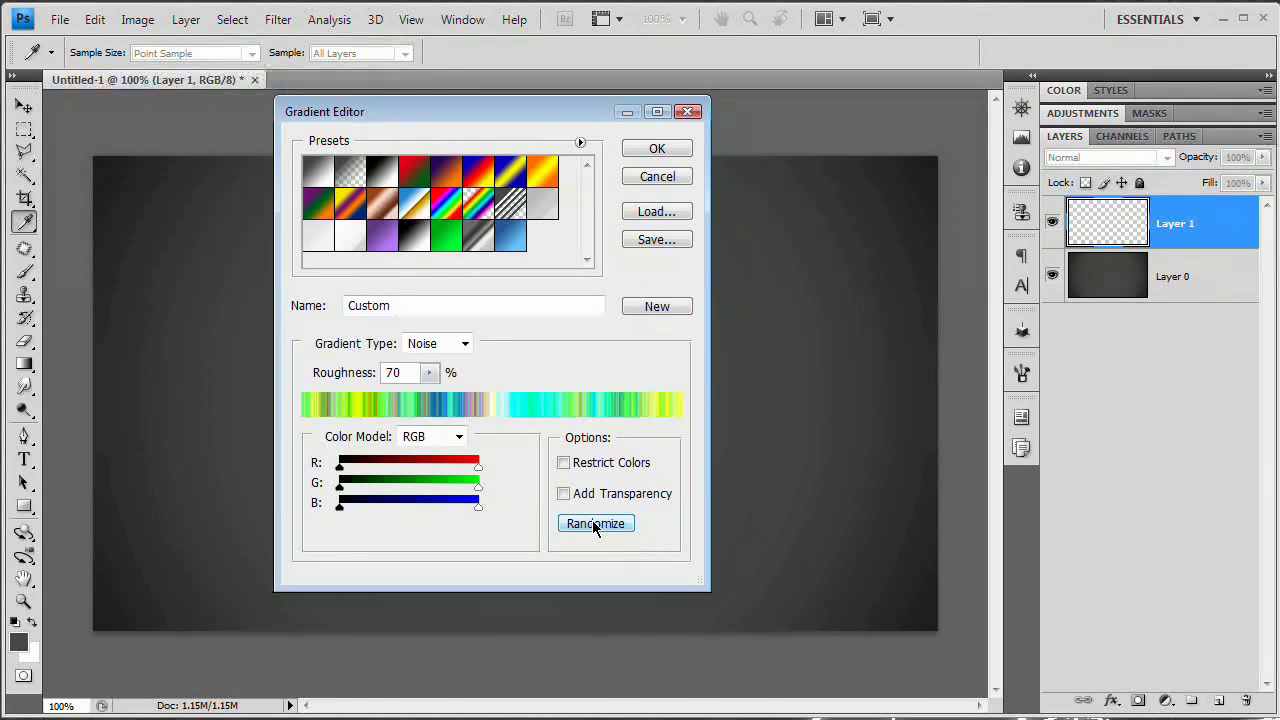
click(595, 525)
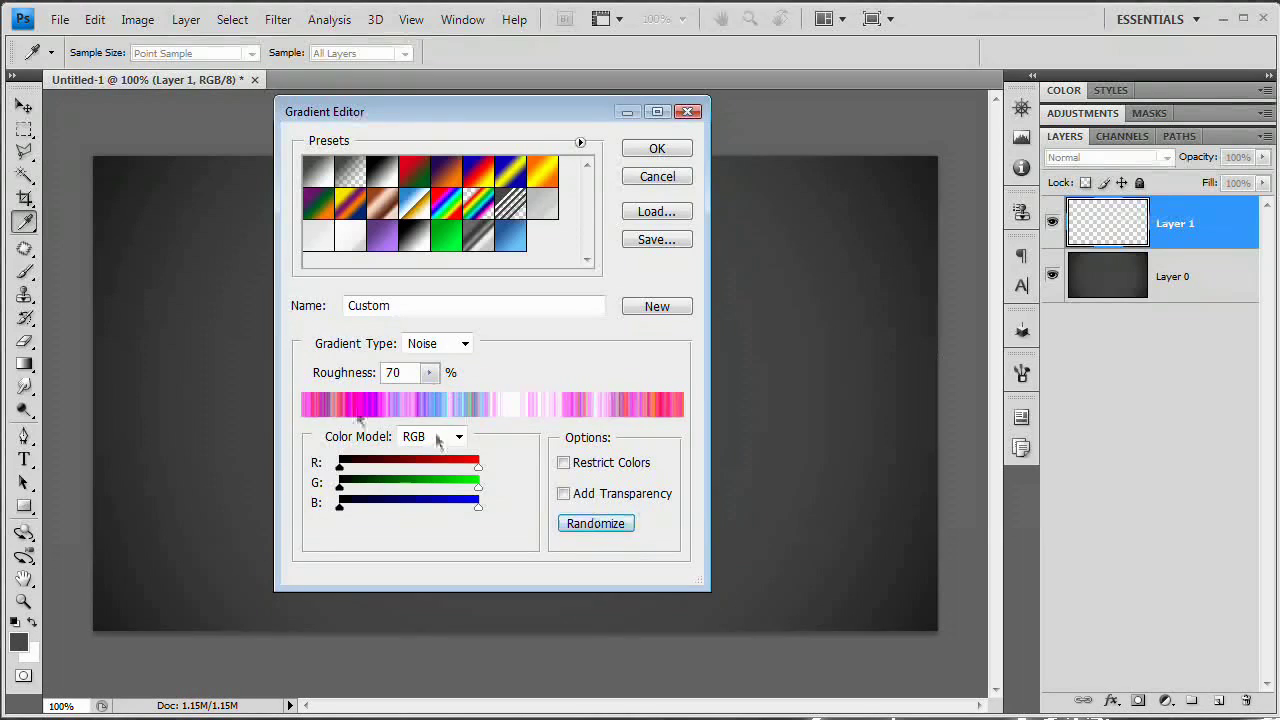
click(607, 524)
click(607, 525)
click(606, 526)
click(606, 526)
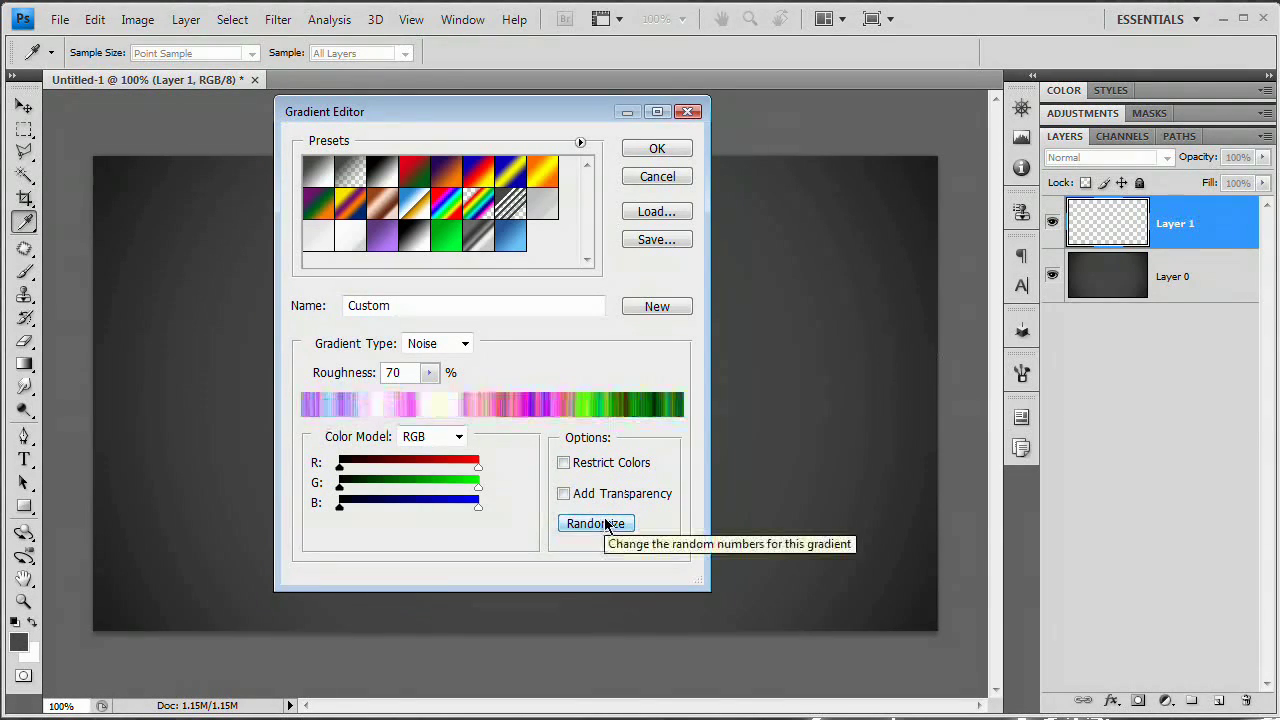
click(606, 526)
click(606, 526)
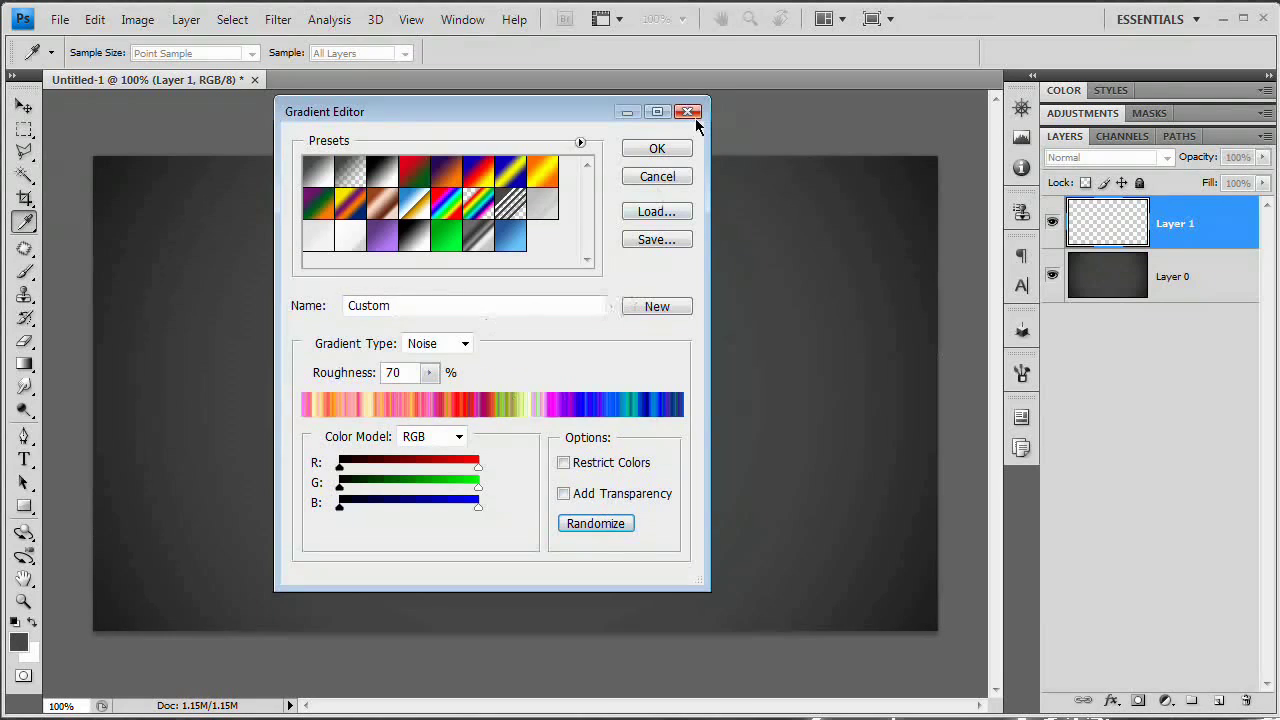
click(657, 150)
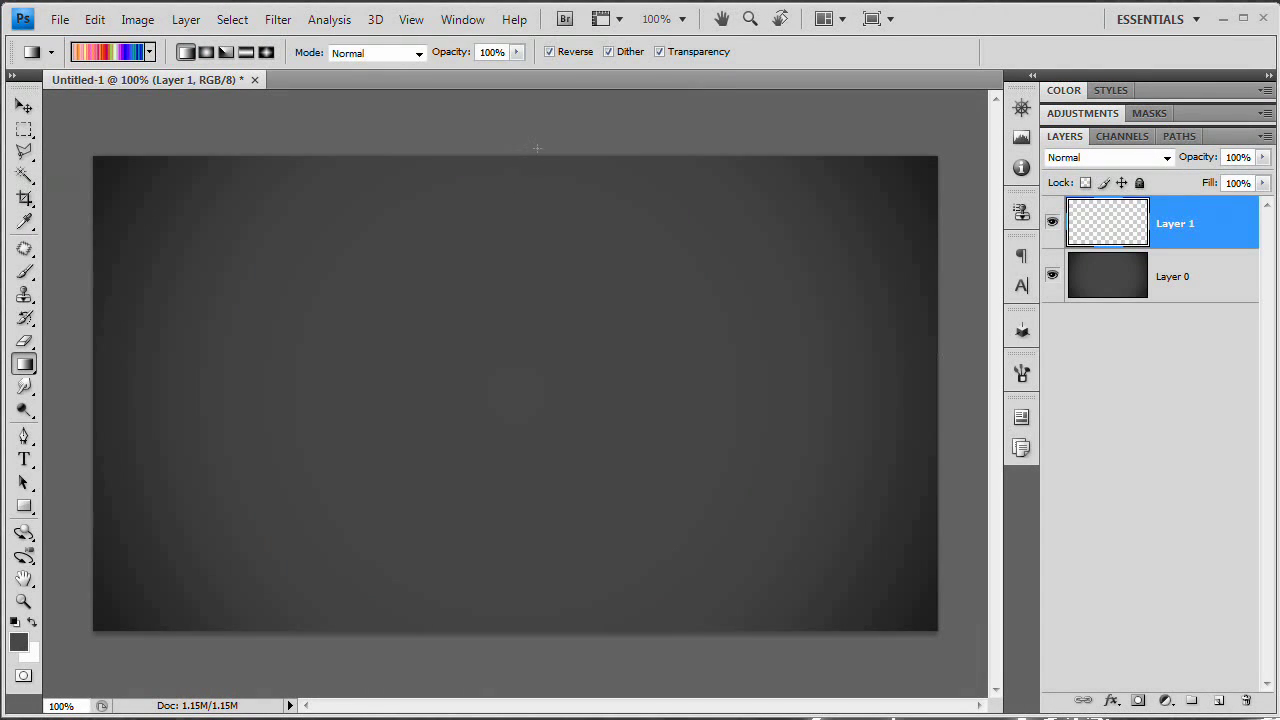
Draw the noise gradient bottom to top across Layer 1 and desaturate it to grey.
drag(536, 641, 533, 146)
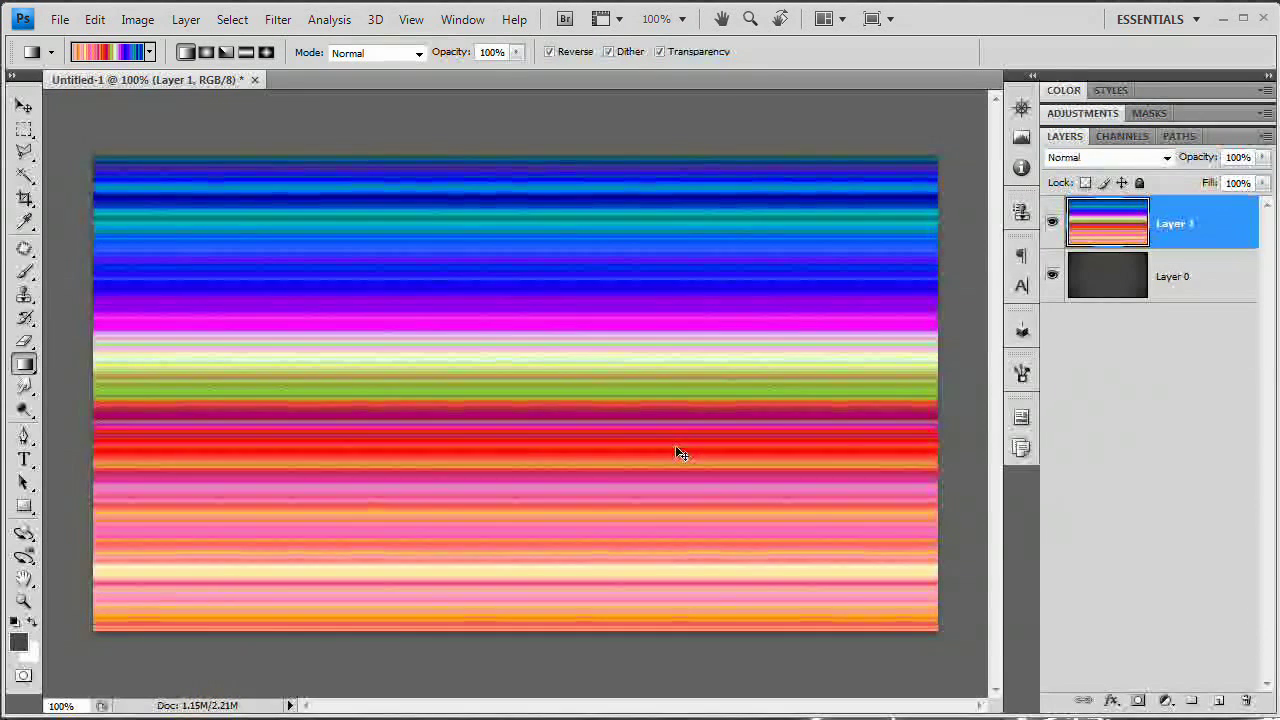
key(ctrl+shift+u)
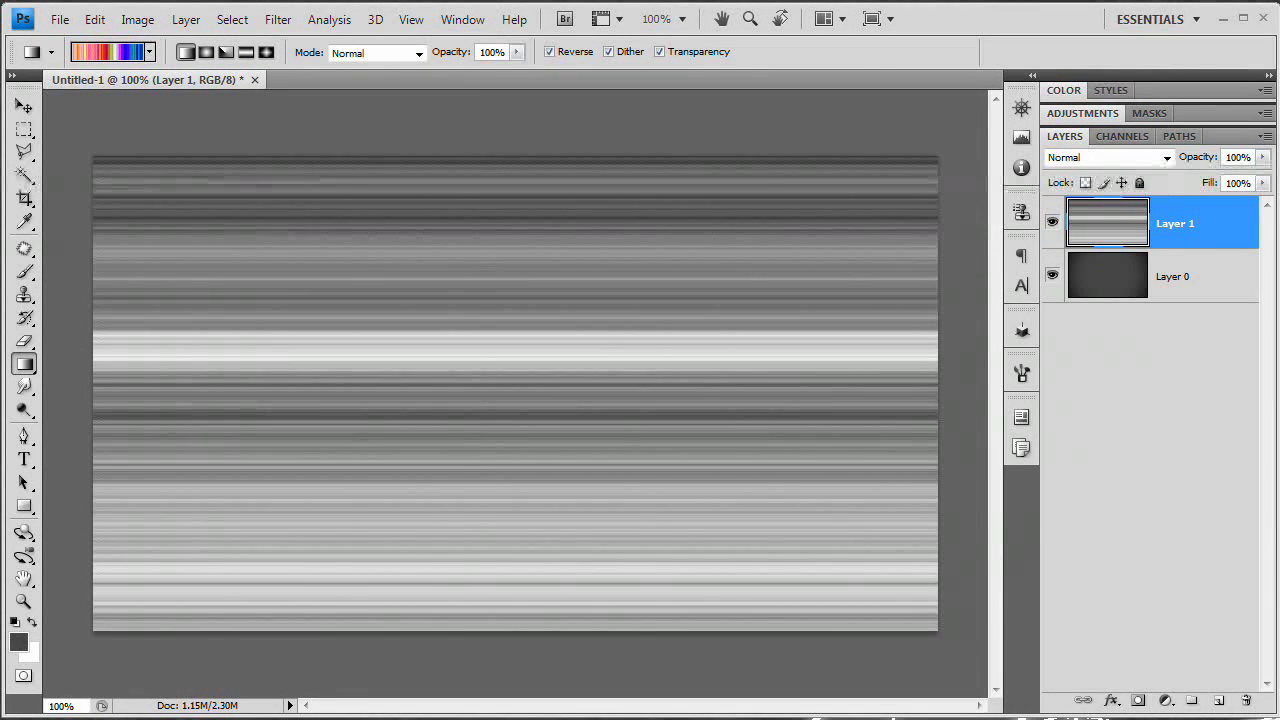
Squash the streak band and perspective-taper it, narrow at the left and wide at the right.
key(ctrl+t)
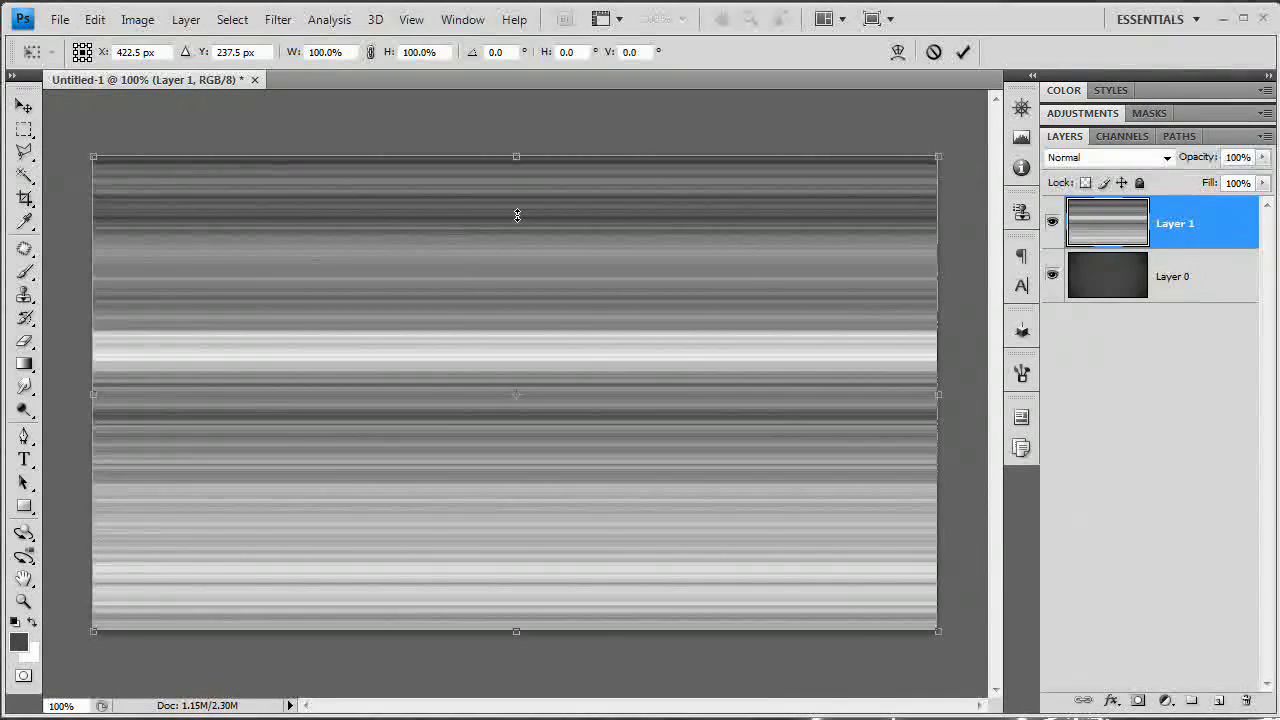
drag(517, 215, 512, 289)
right_click(497, 357)
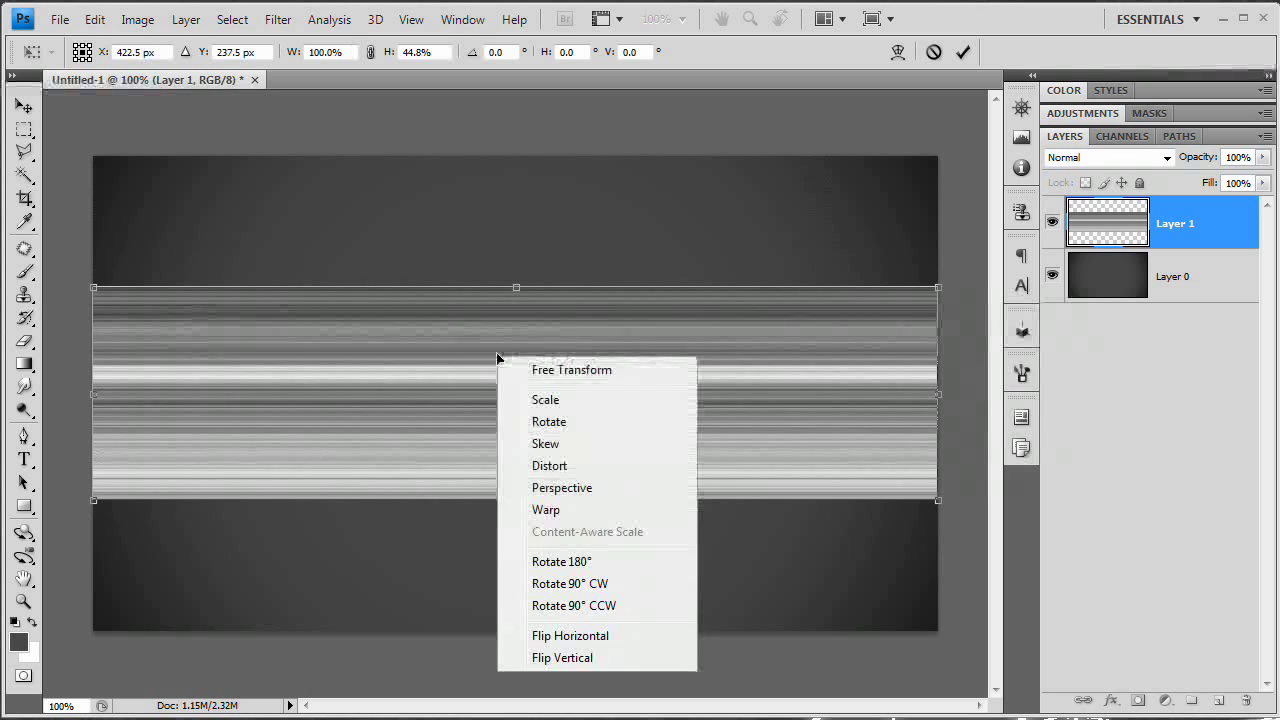
click(562, 488)
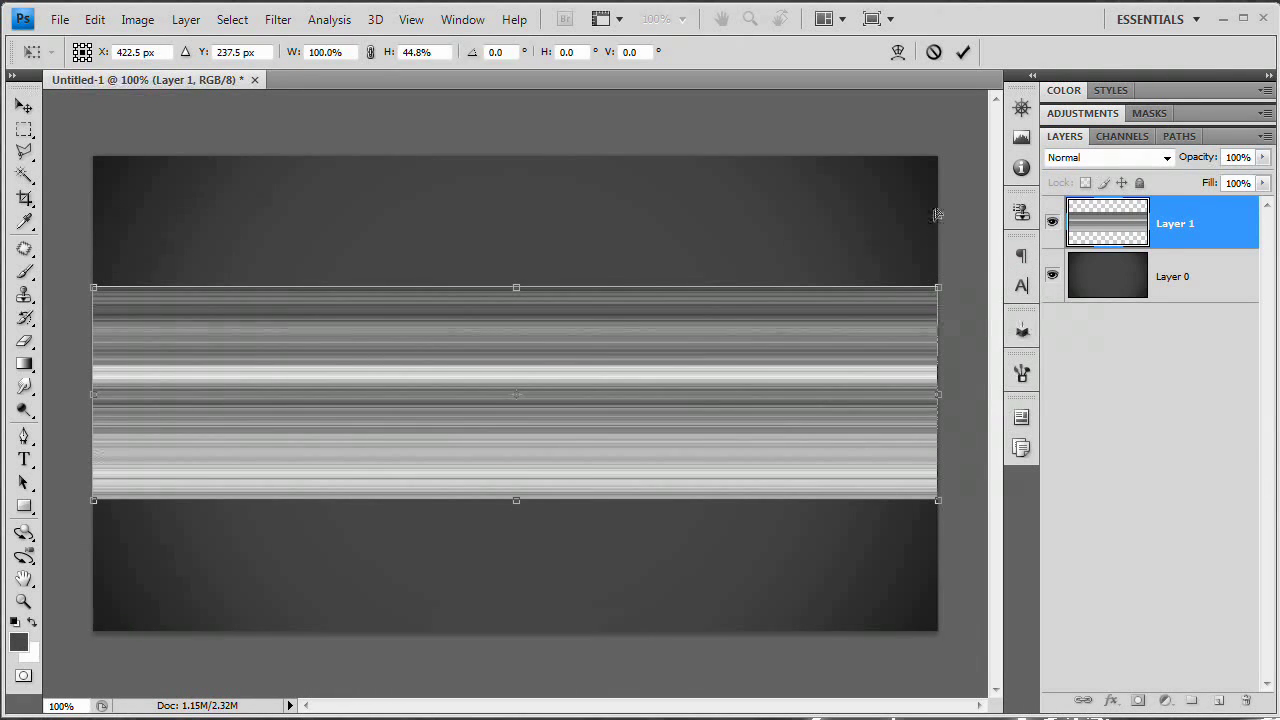
drag(938, 287, 938, 190)
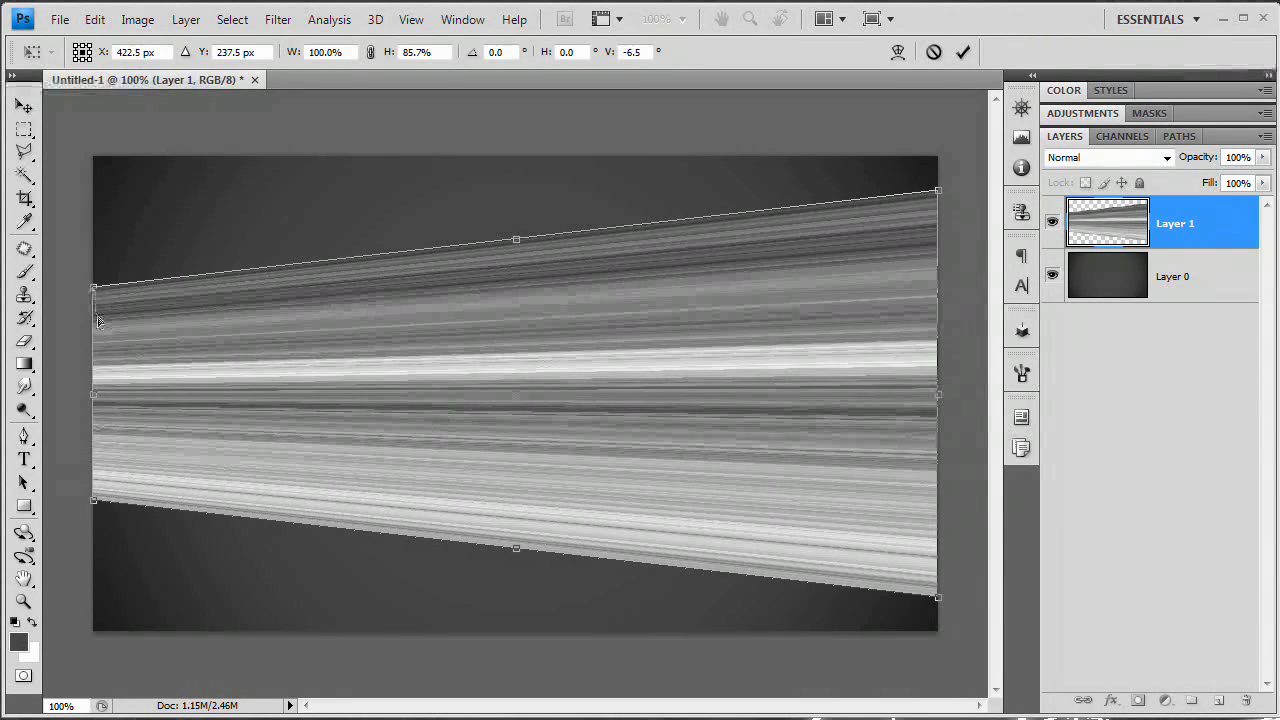
drag(98, 320, 104, 366)
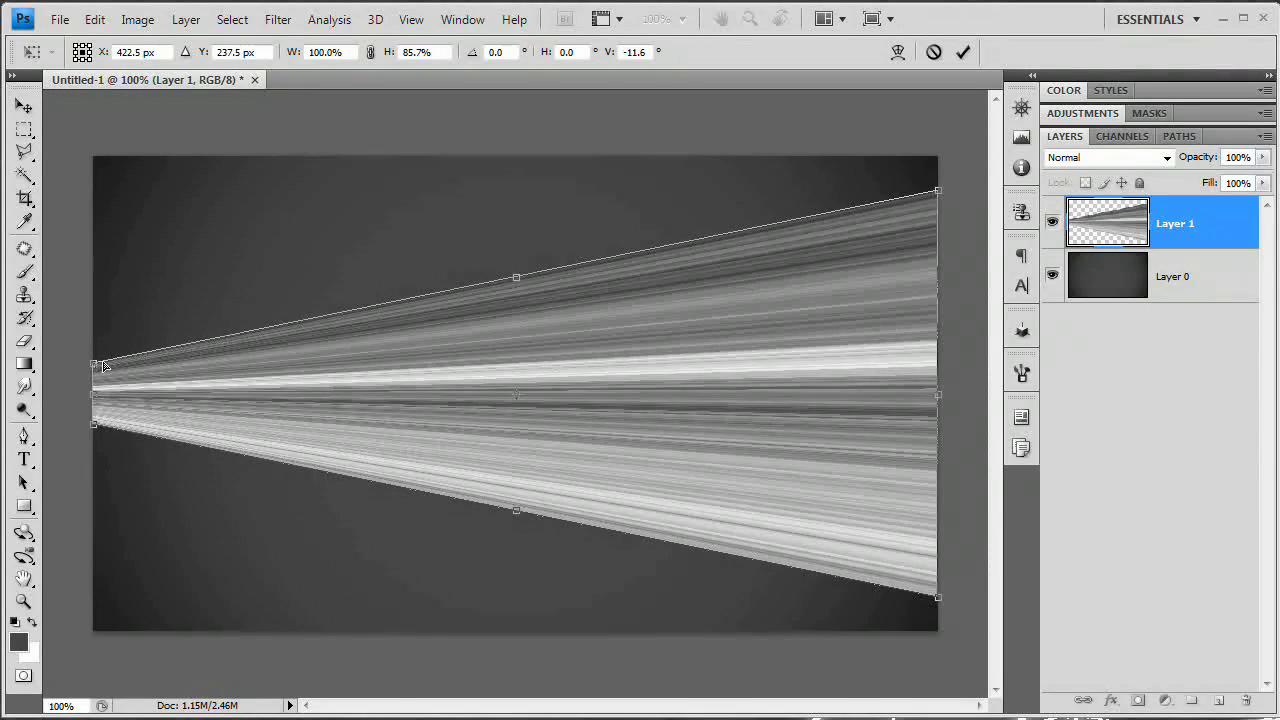
Skew the wedge, raising its left end to the top and lowering its right end.
right_click(622, 348)
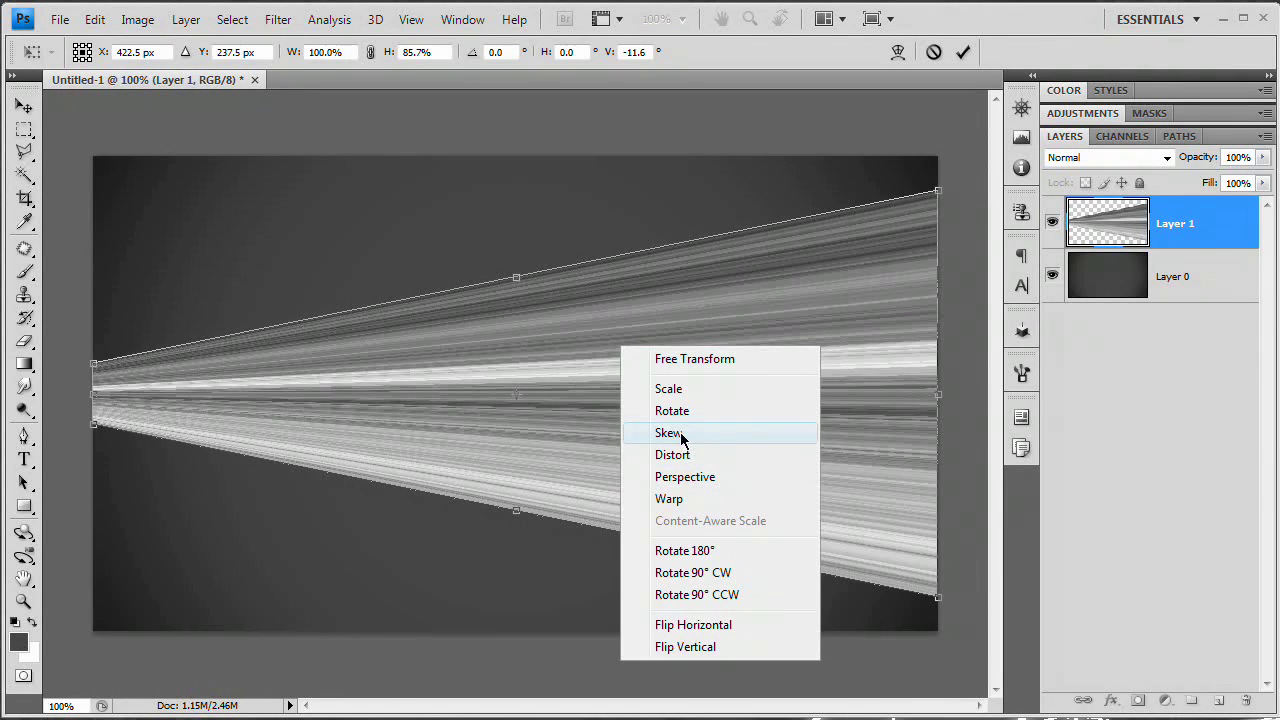
click(680, 435)
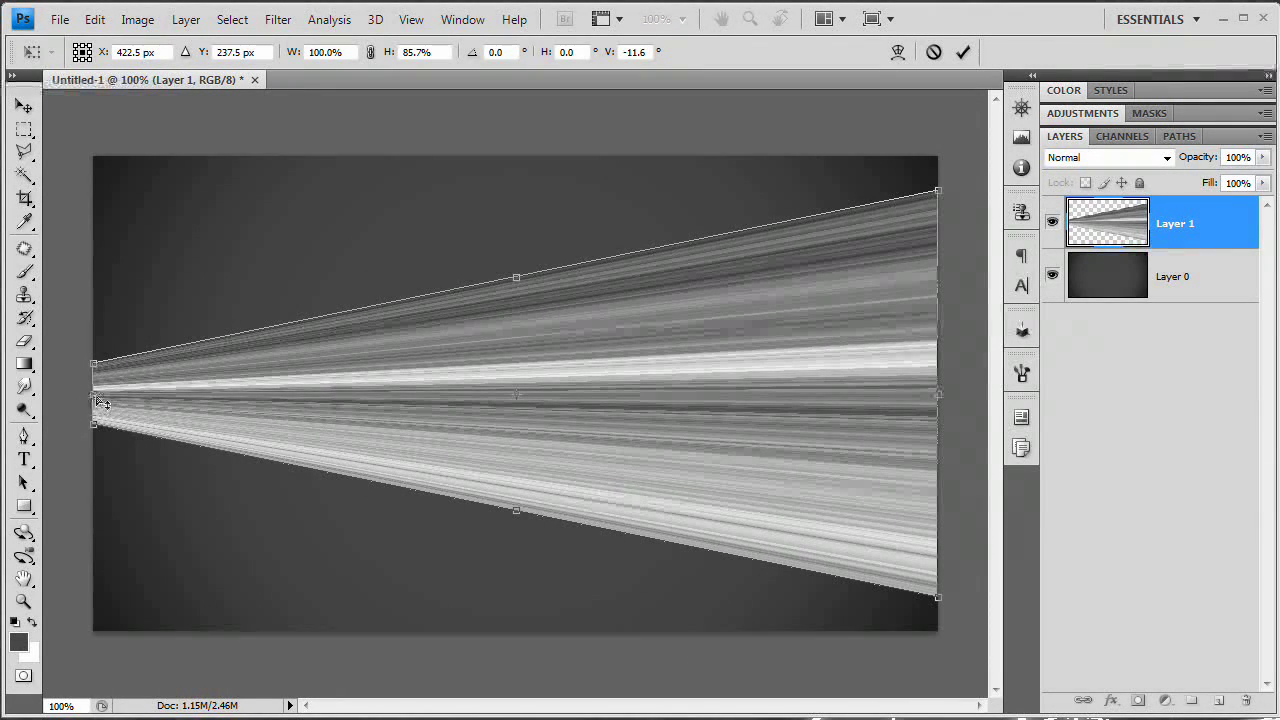
drag(100, 400, 100, 191)
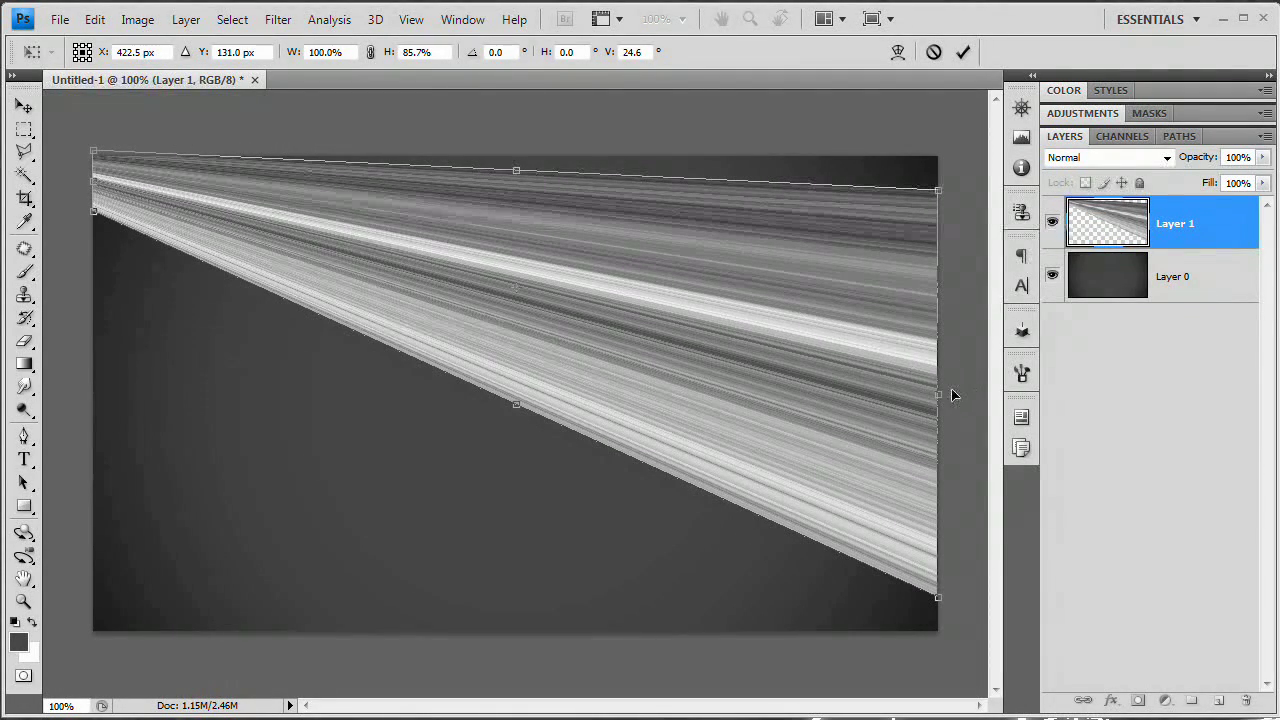
drag(942, 400, 943, 575)
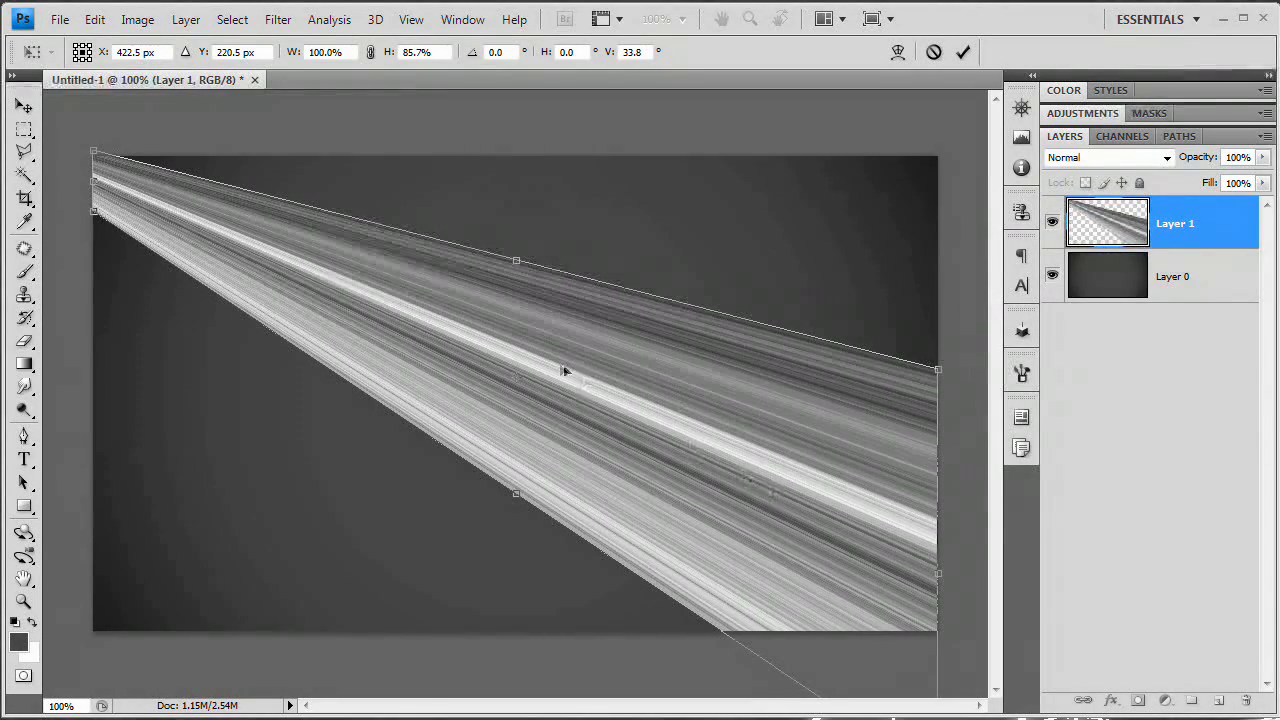
Warp the beam, bending its narrow top-left tip up and left into a soft curve.
right_click(534, 336)
click(605, 489)
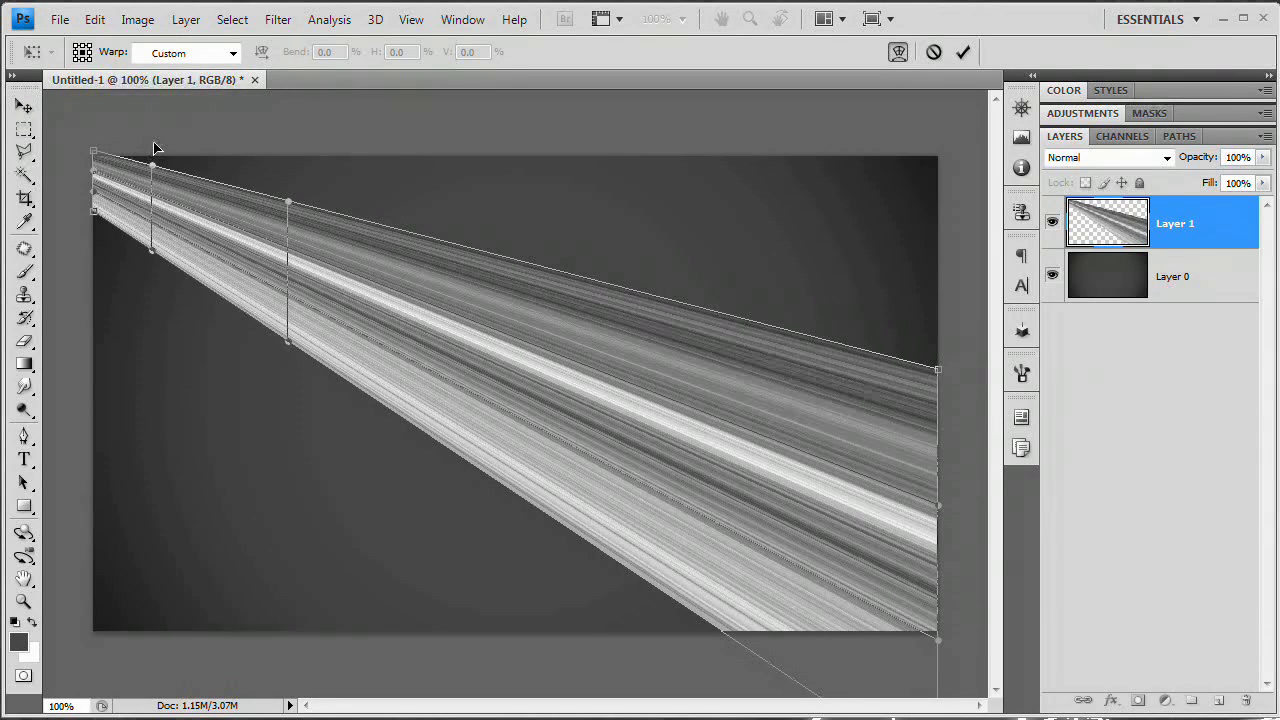
drag(156, 148, 85, 215)
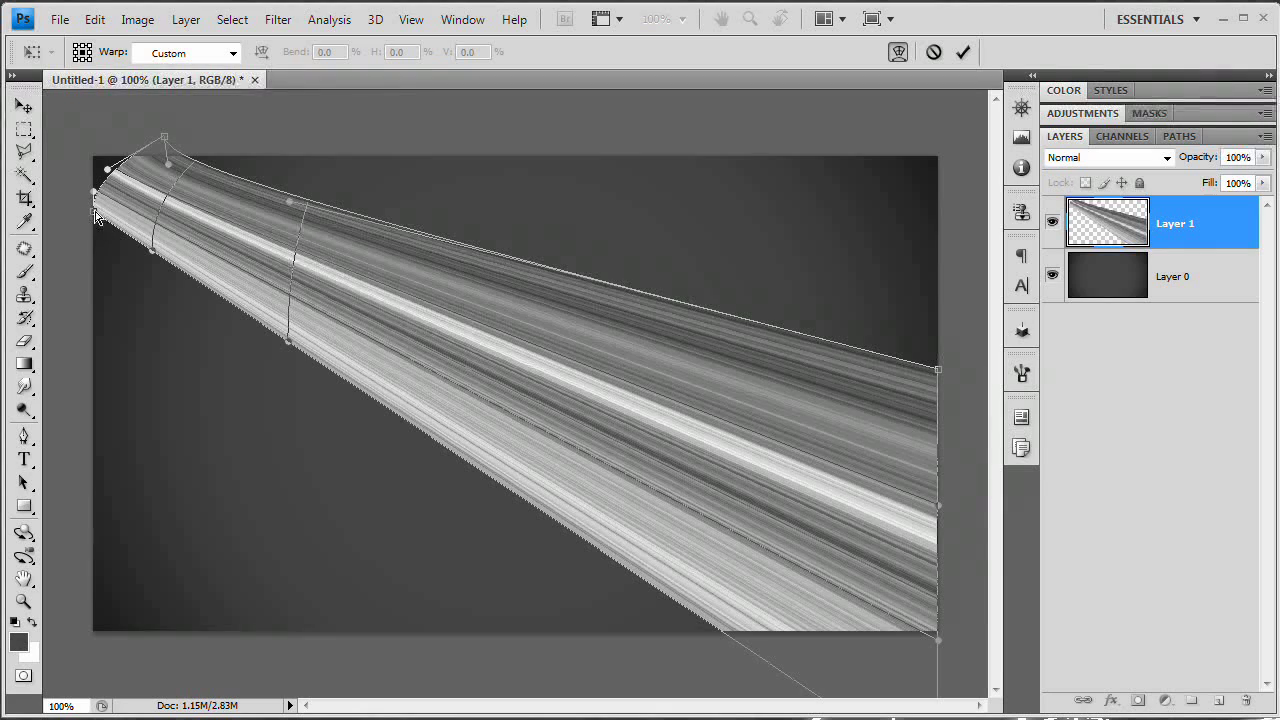
drag(108, 170, 71, 131)
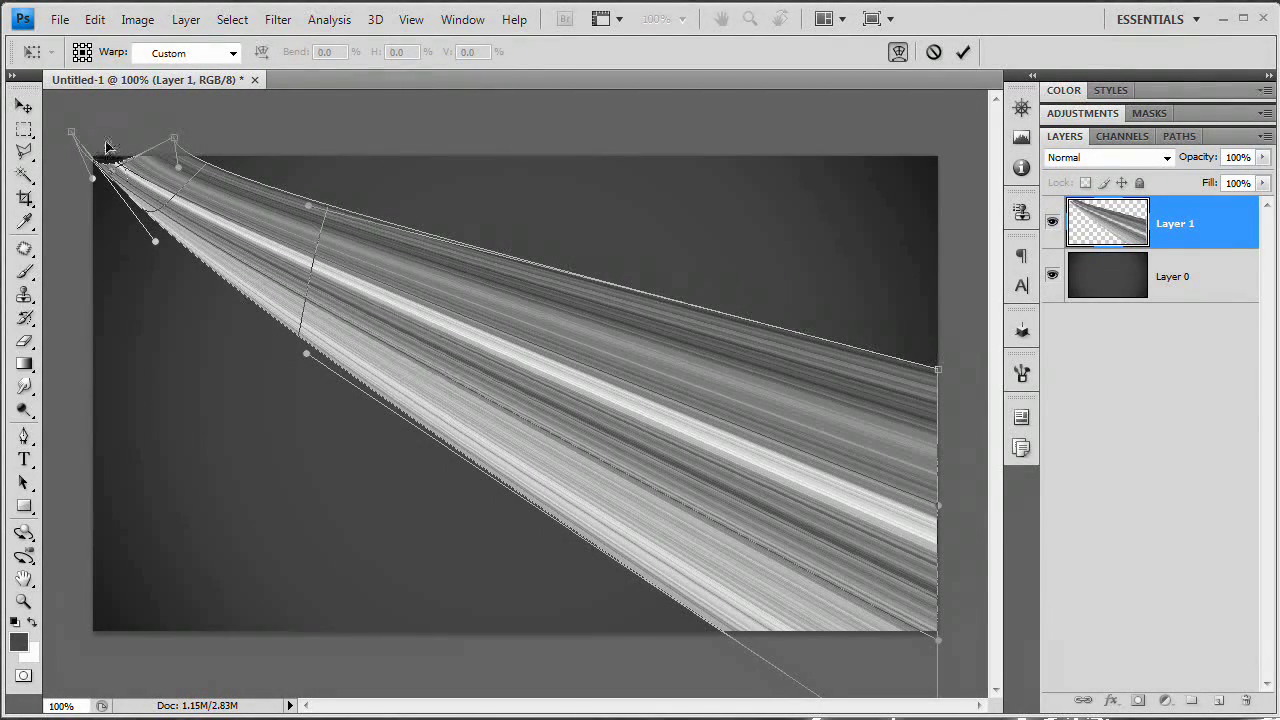
drag(108, 147, 65, 115)
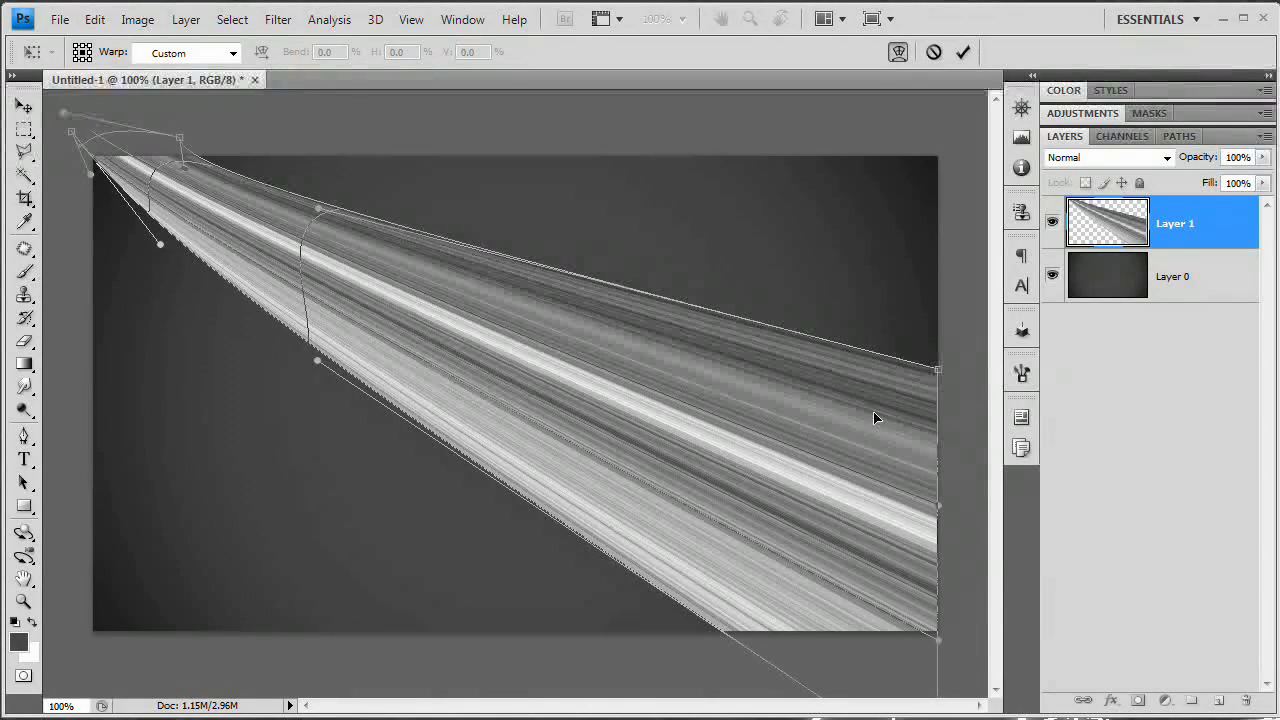
key(ctrl+minus)
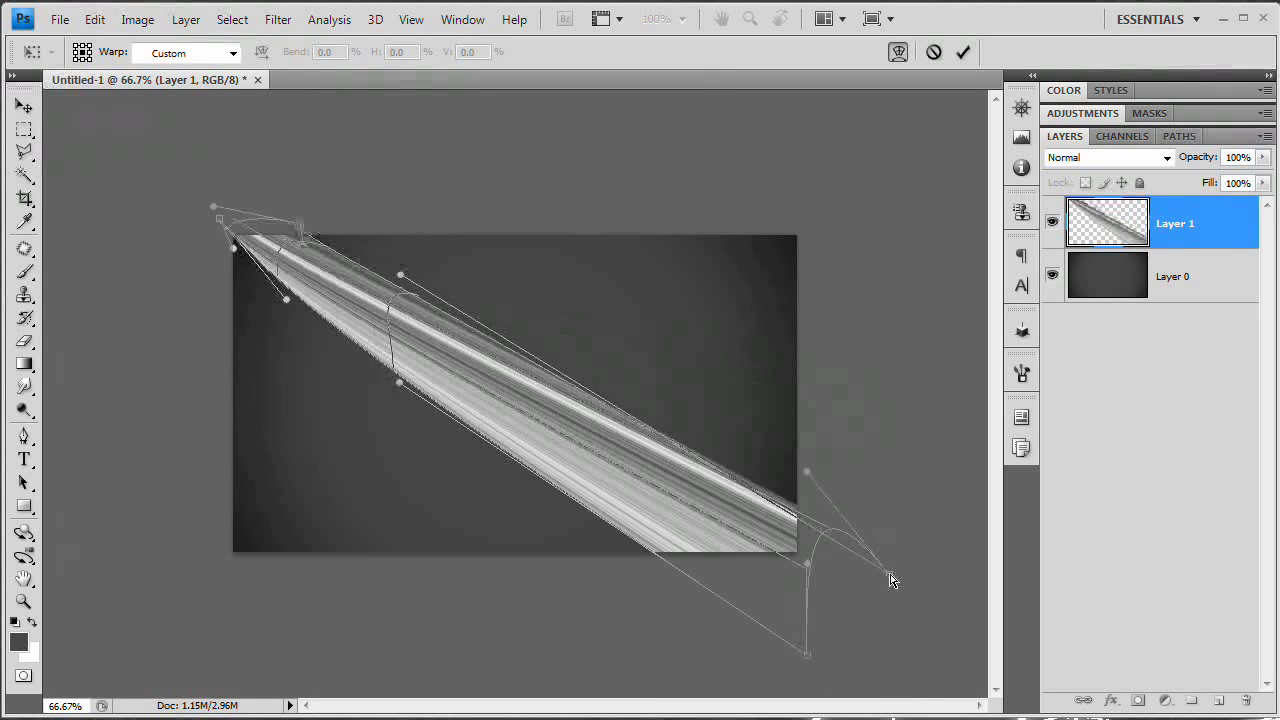
Drag the lower-right warp handles to curve the beam's upper and lower edges.
drag(891, 577, 904, 574)
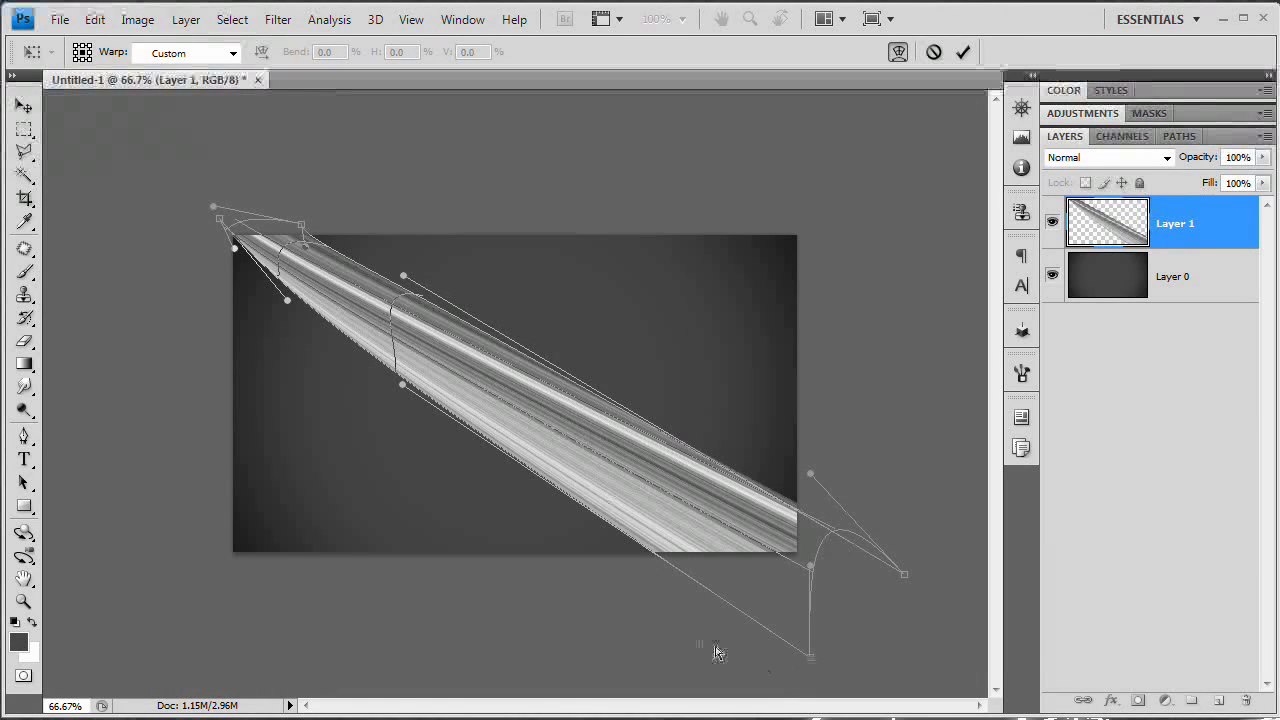
drag(810, 657, 634, 609)
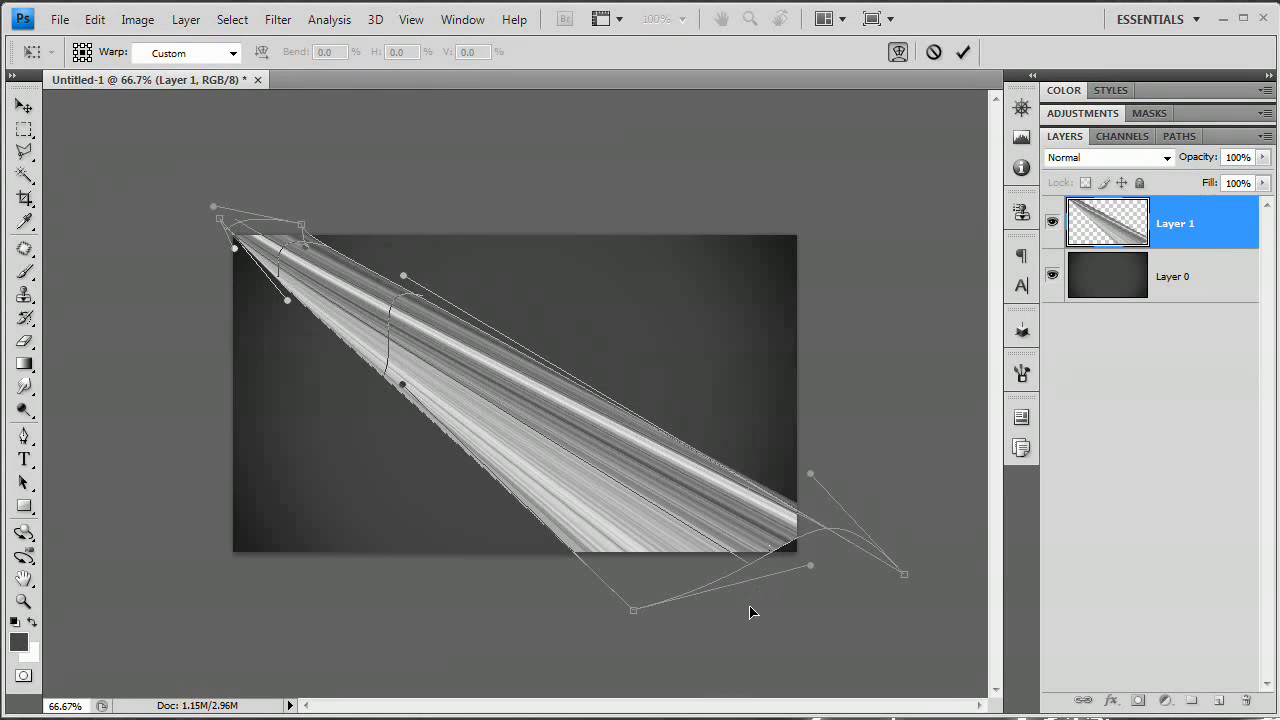
drag(752, 612, 743, 611)
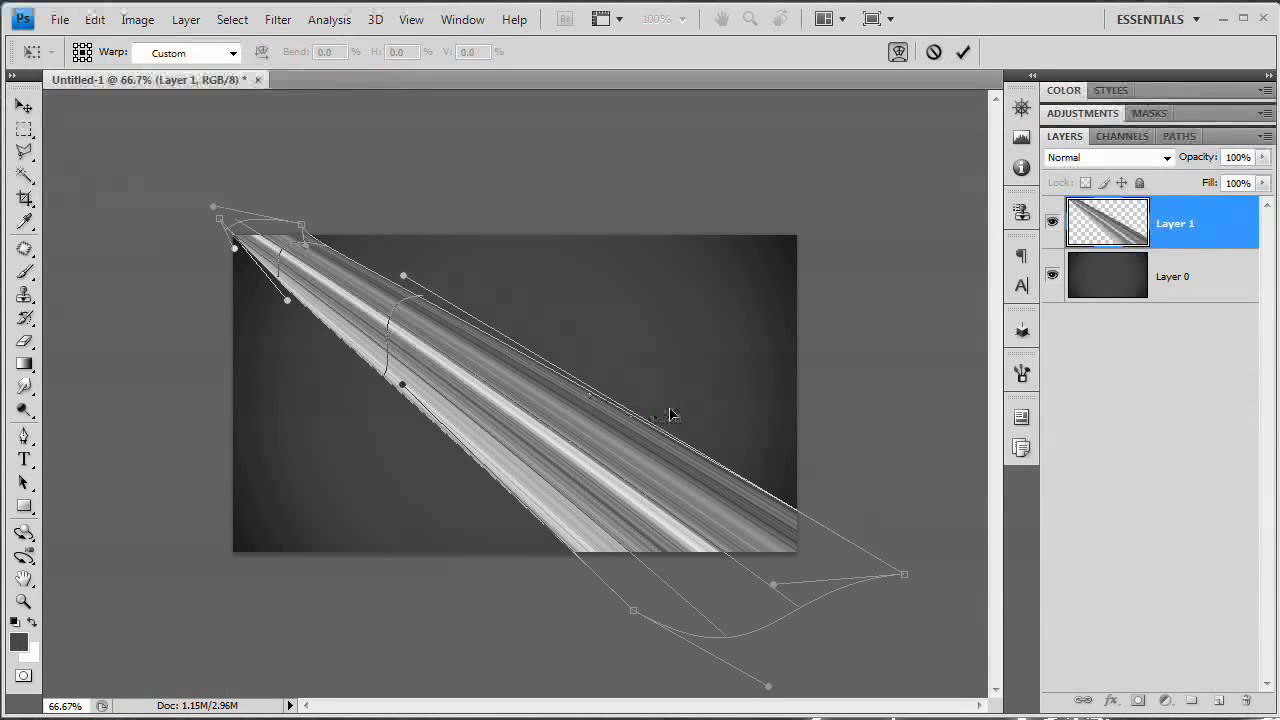
drag(670, 414, 802, 451)
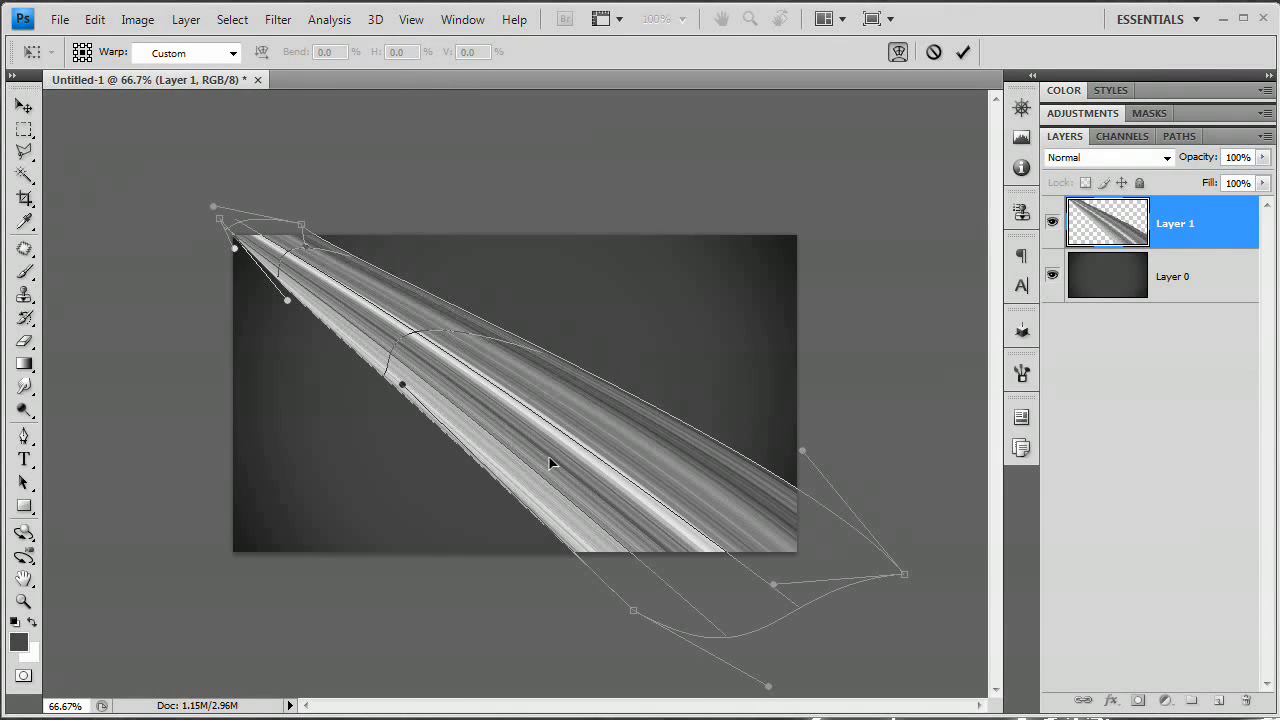
drag(560, 464, 589, 471)
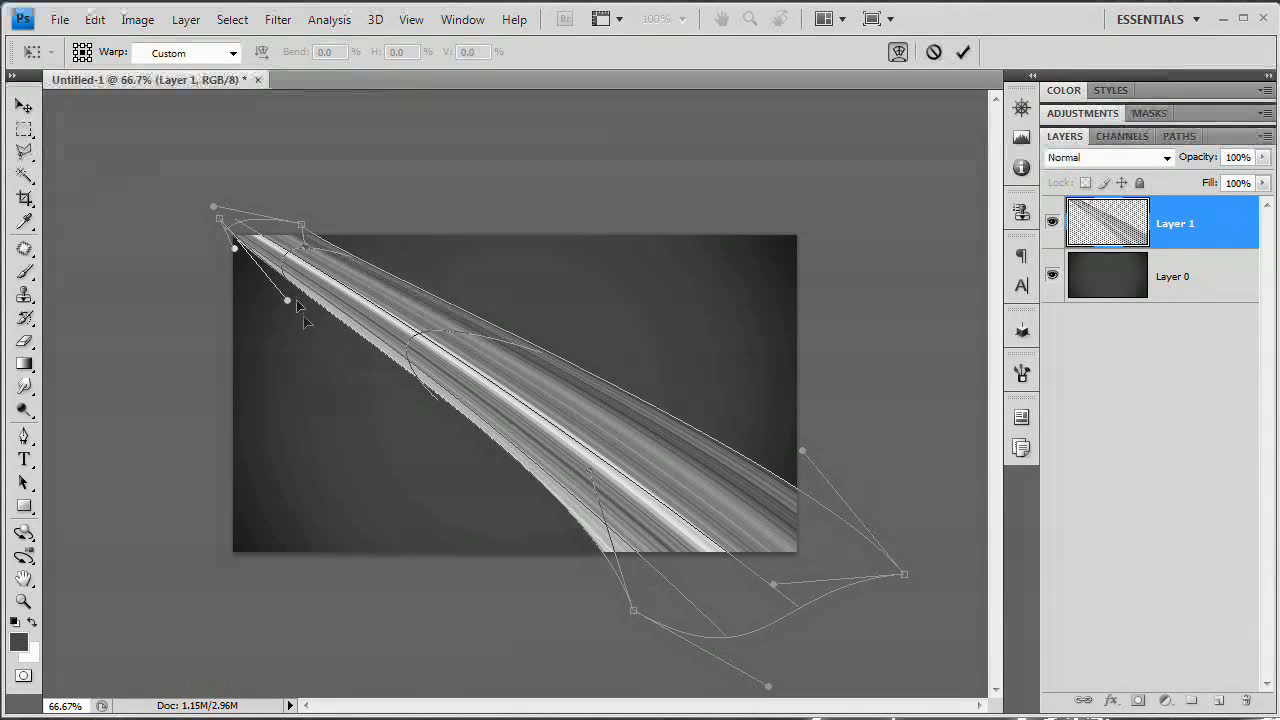
Pull the upper-left warp points into an S-curve, commit the warp, and return to 100% view.
drag(288, 302, 287, 307)
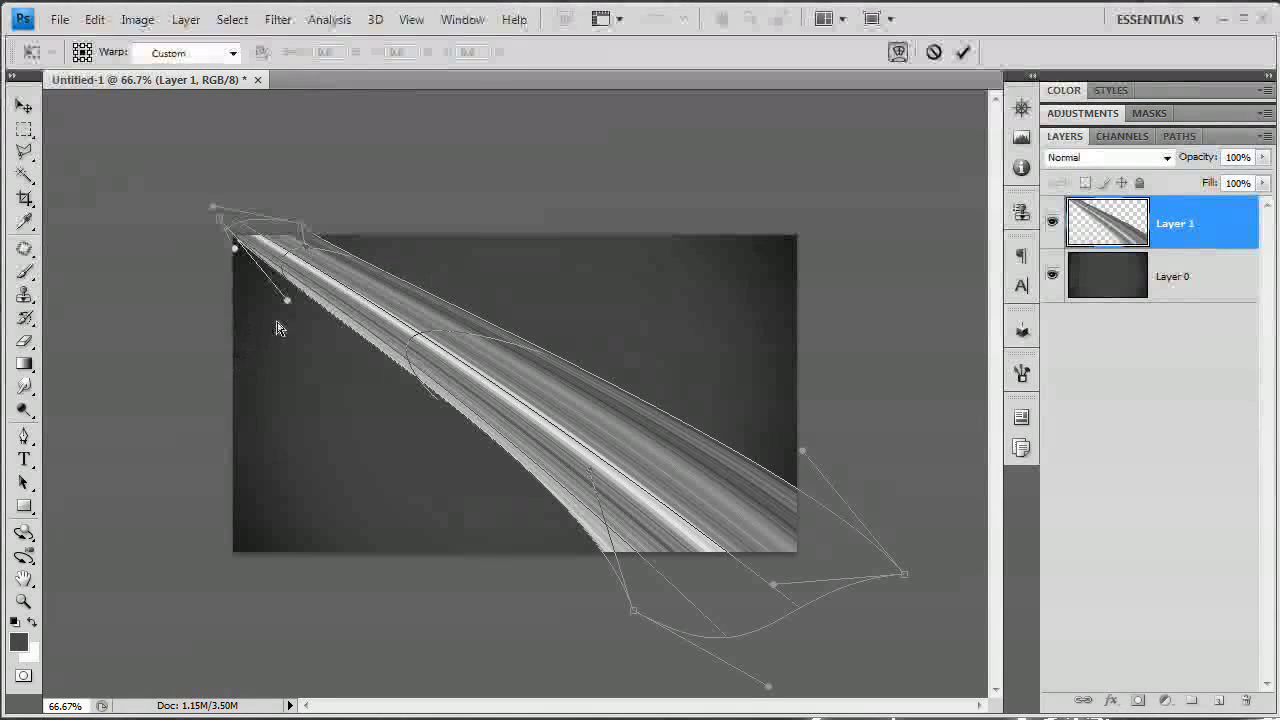
drag(233, 335, 212, 362)
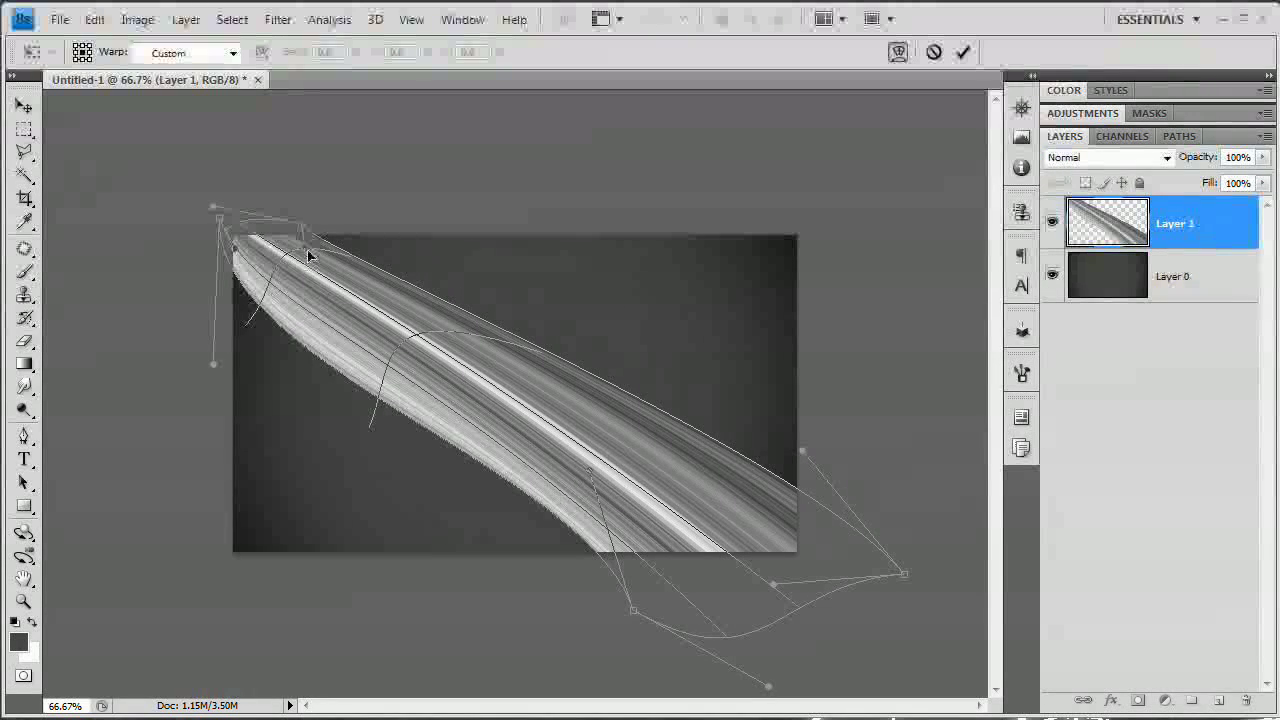
drag(283, 317, 294, 323)
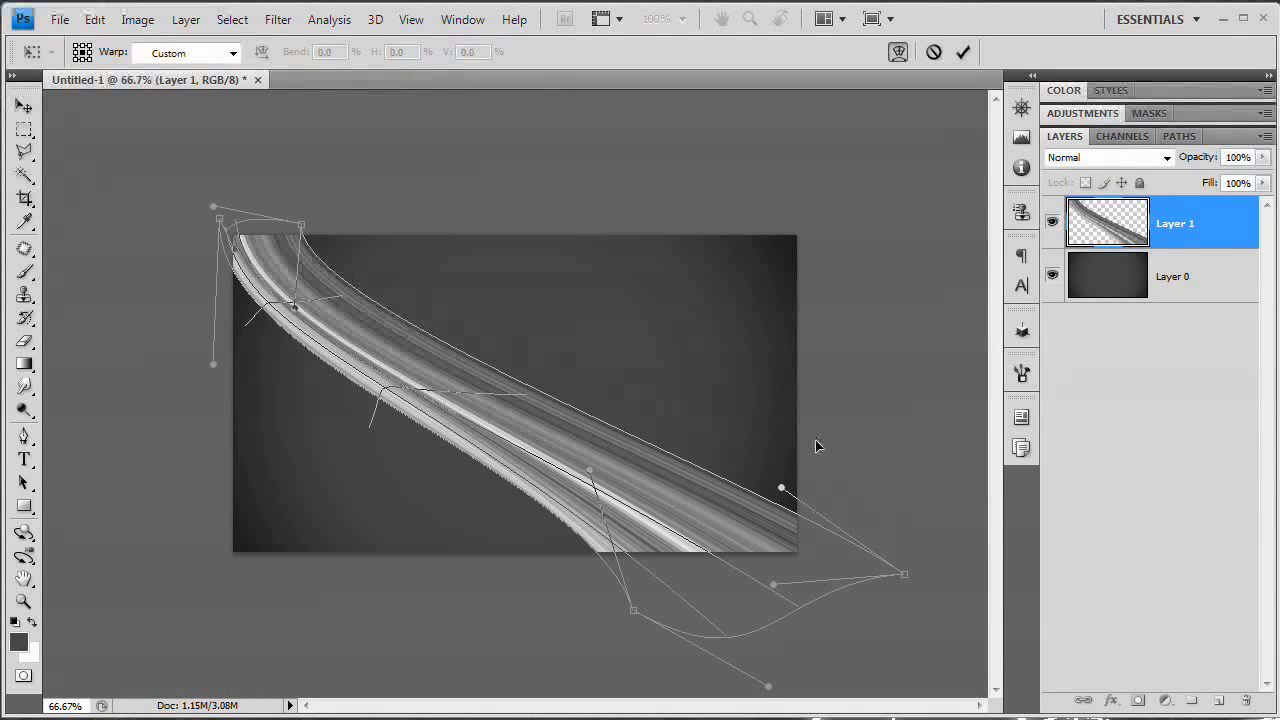
drag(815, 445, 824, 390)
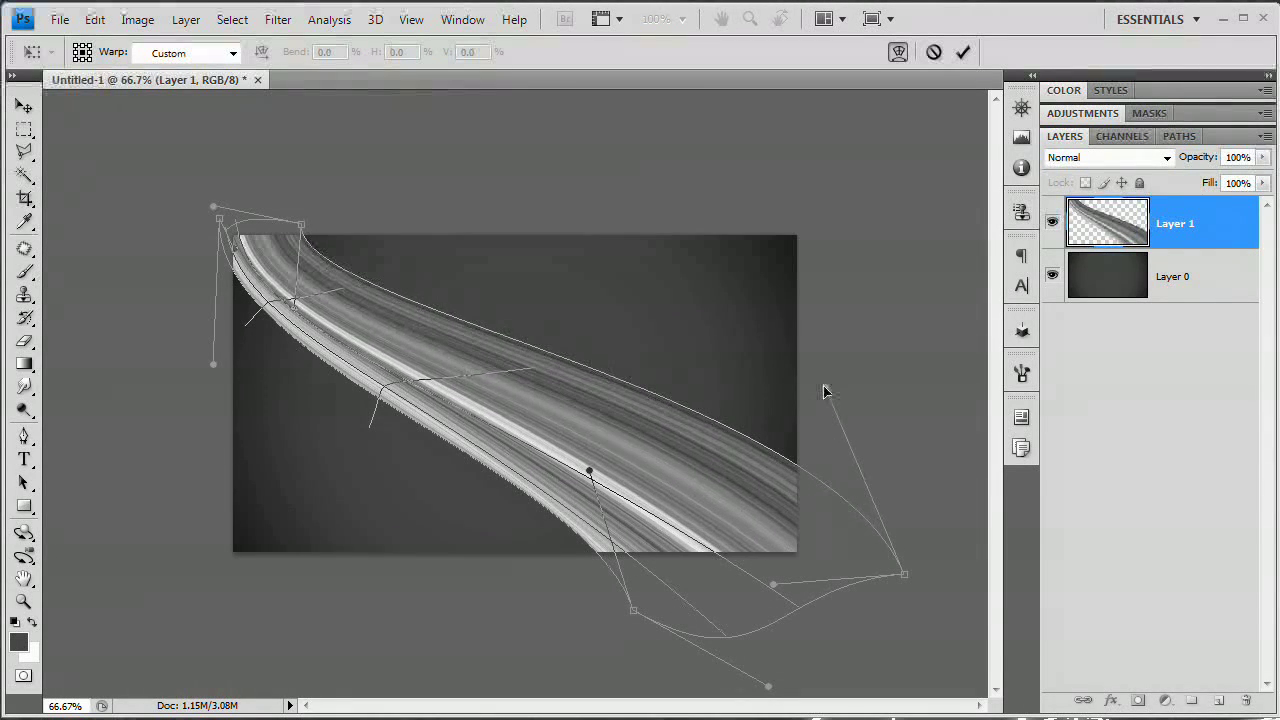
click(963, 53)
key(g)
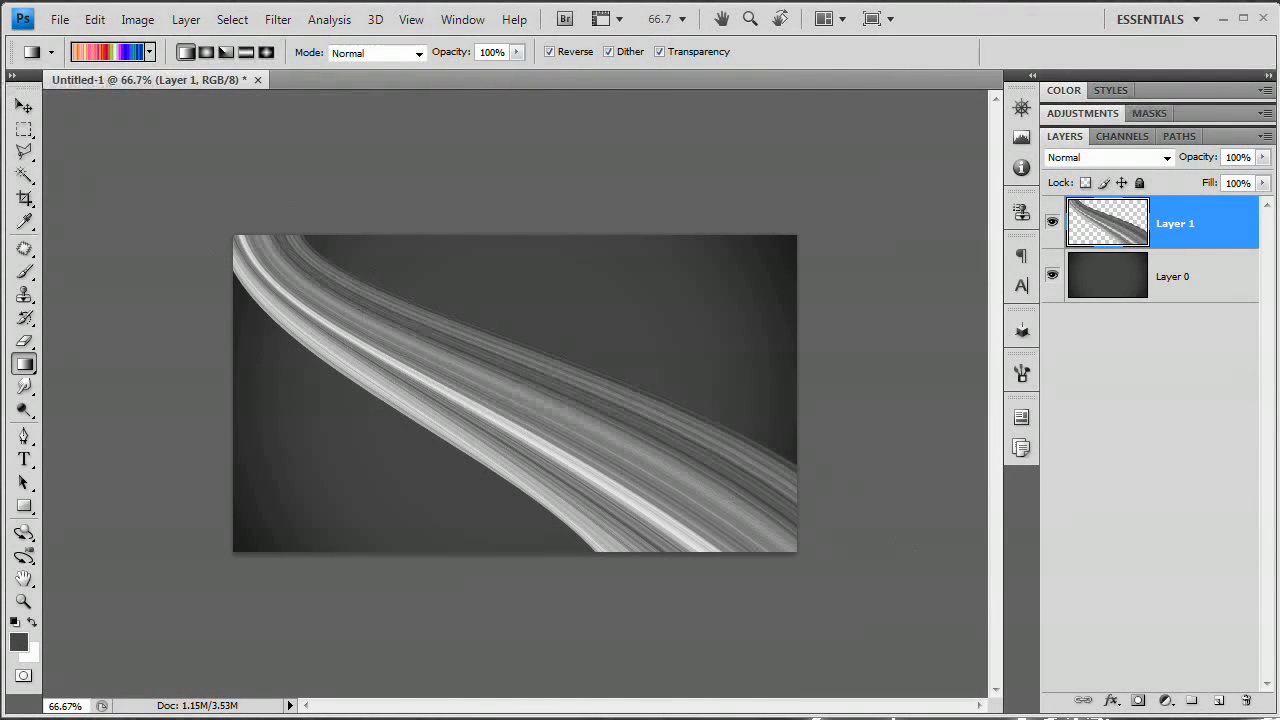
key(ctrl+plus)
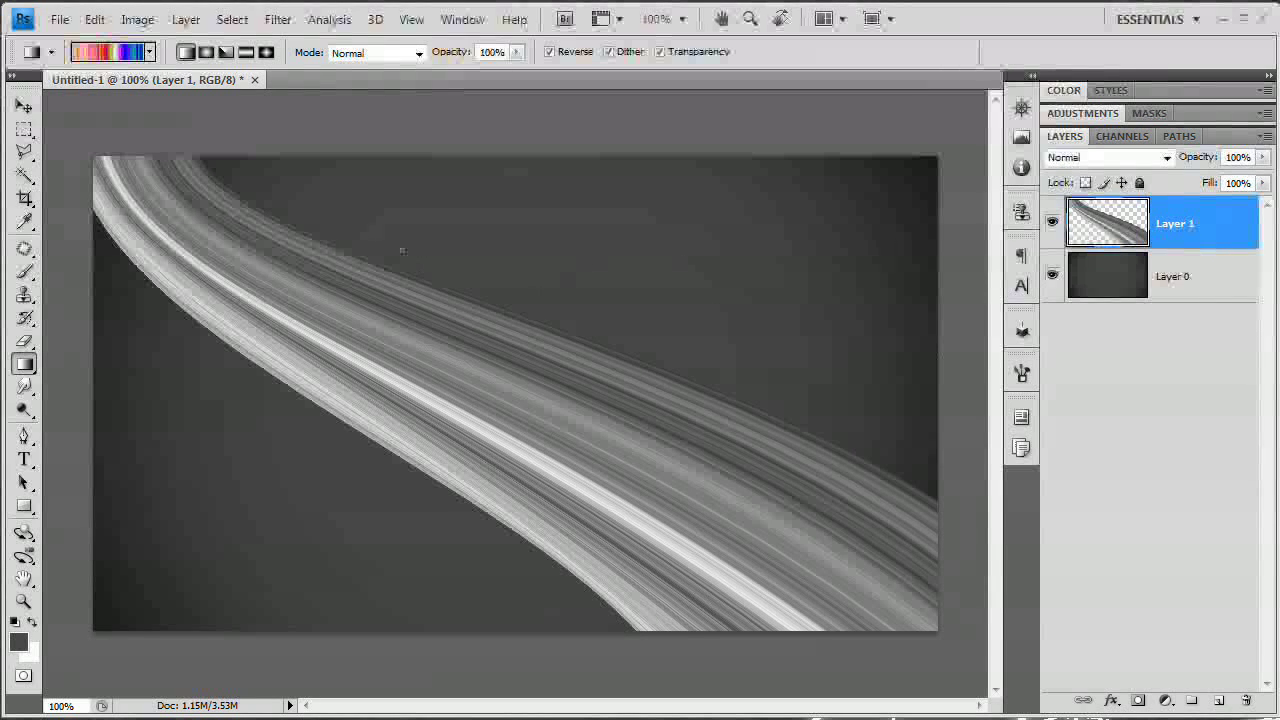
Apply Levels to Layer 1 with the output range narrowed to 37 and 236.
click(137, 19)
mouse_move(200, 71)
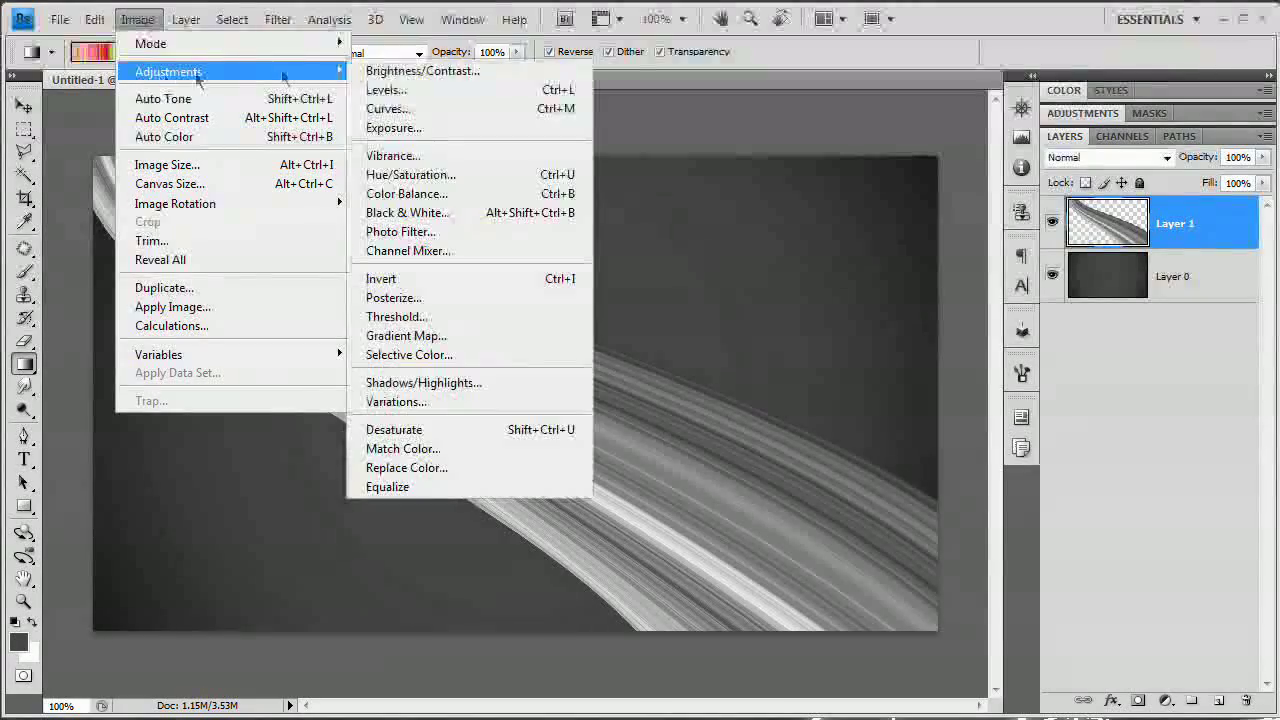
click(439, 95)
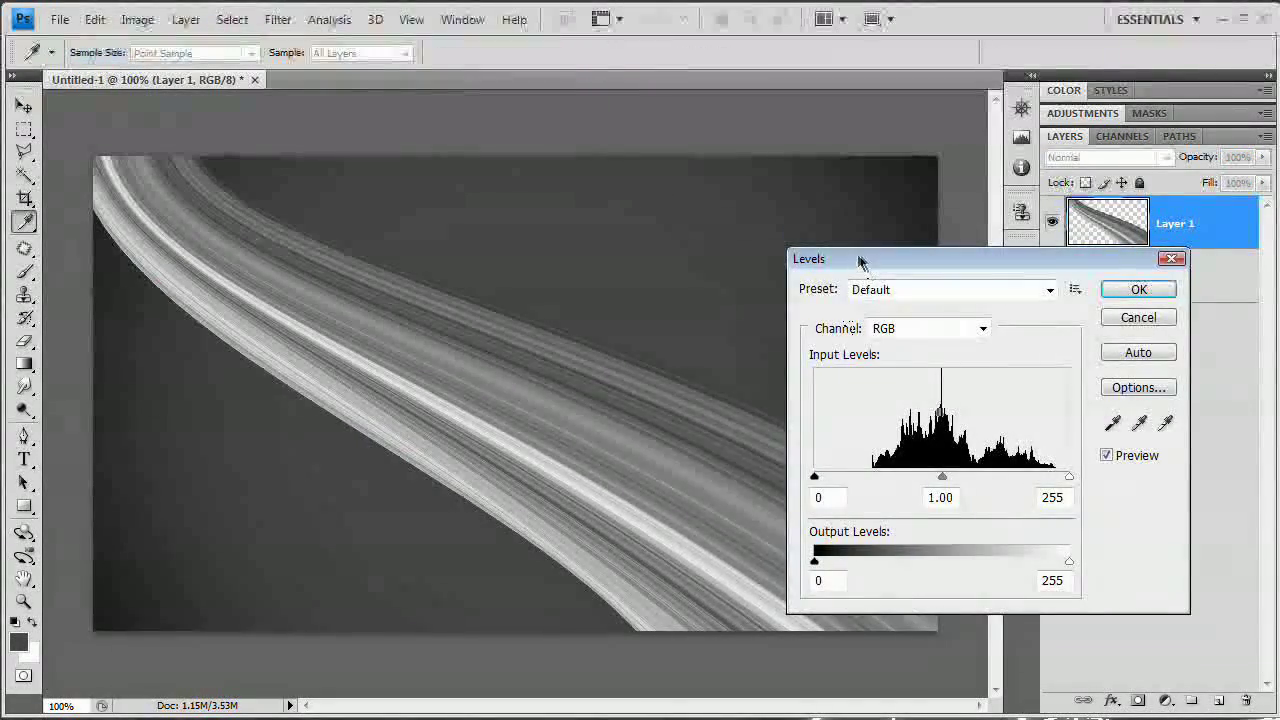
drag(917, 256, 898, 153)
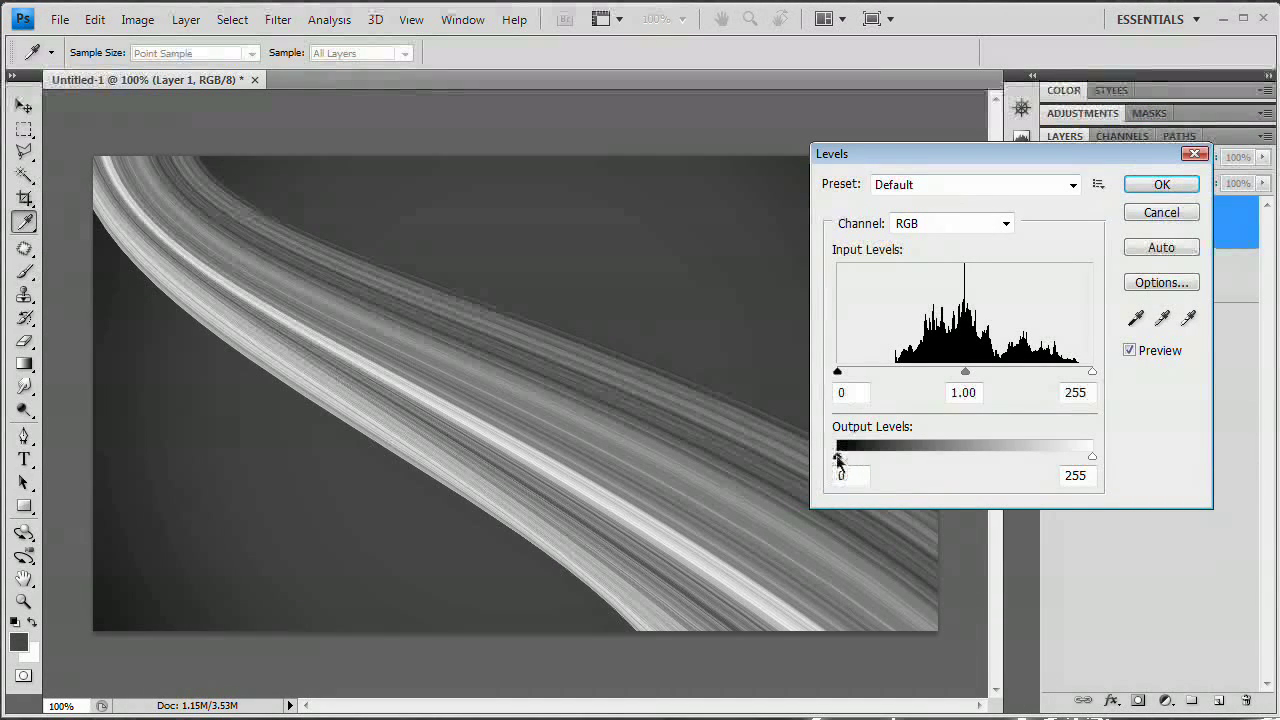
drag(849, 459, 874, 452)
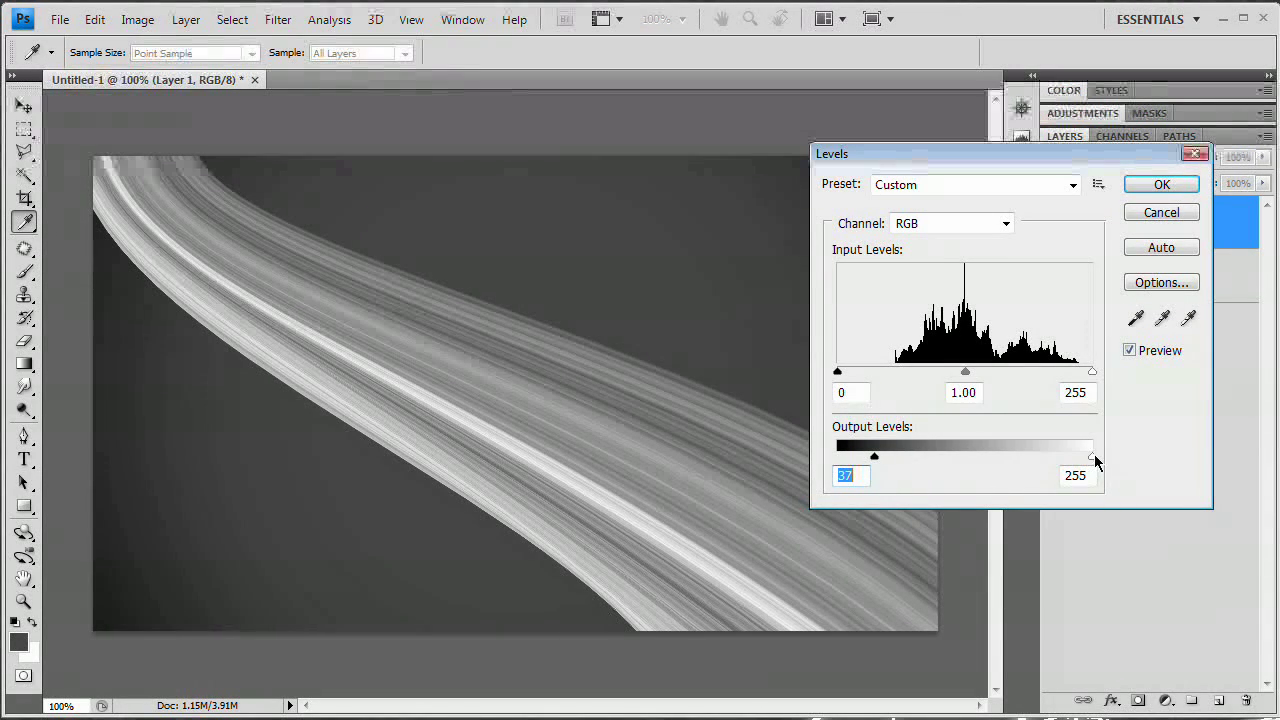
drag(1085, 460, 1075, 459)
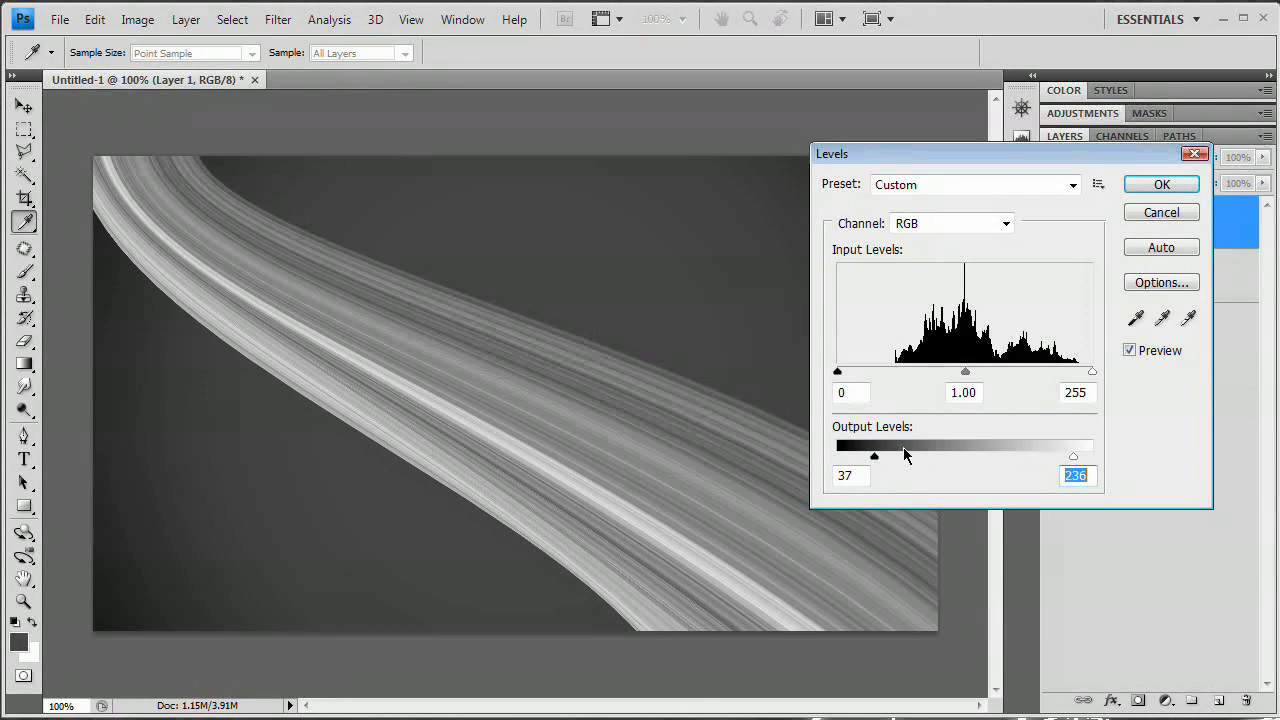
drag(1019, 151, 842, 180)
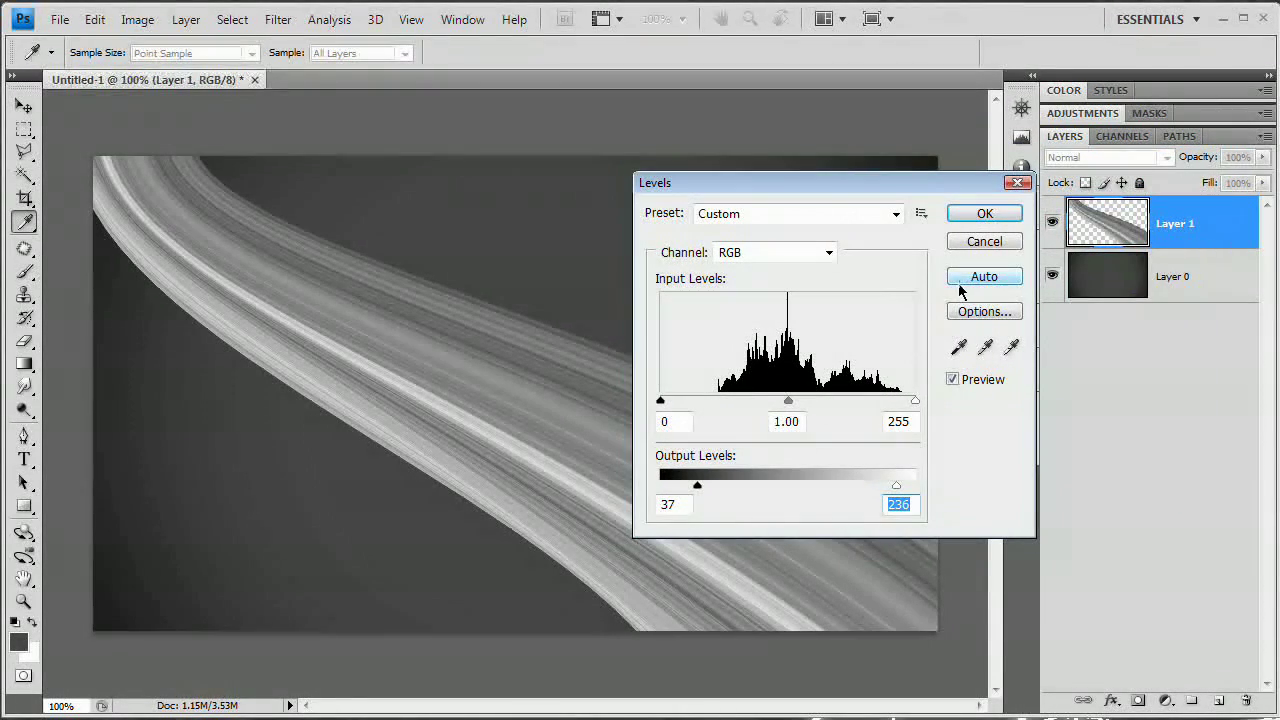
click(983, 215)
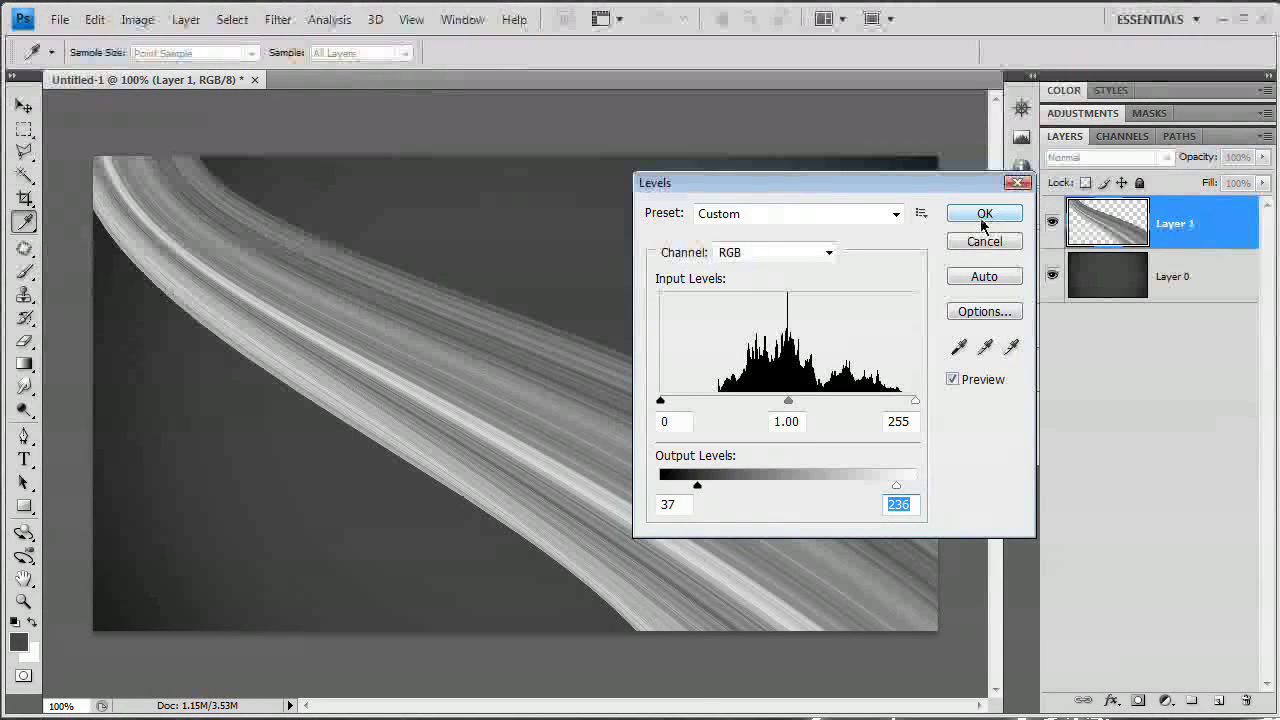
click(1002, 221)
key(g)
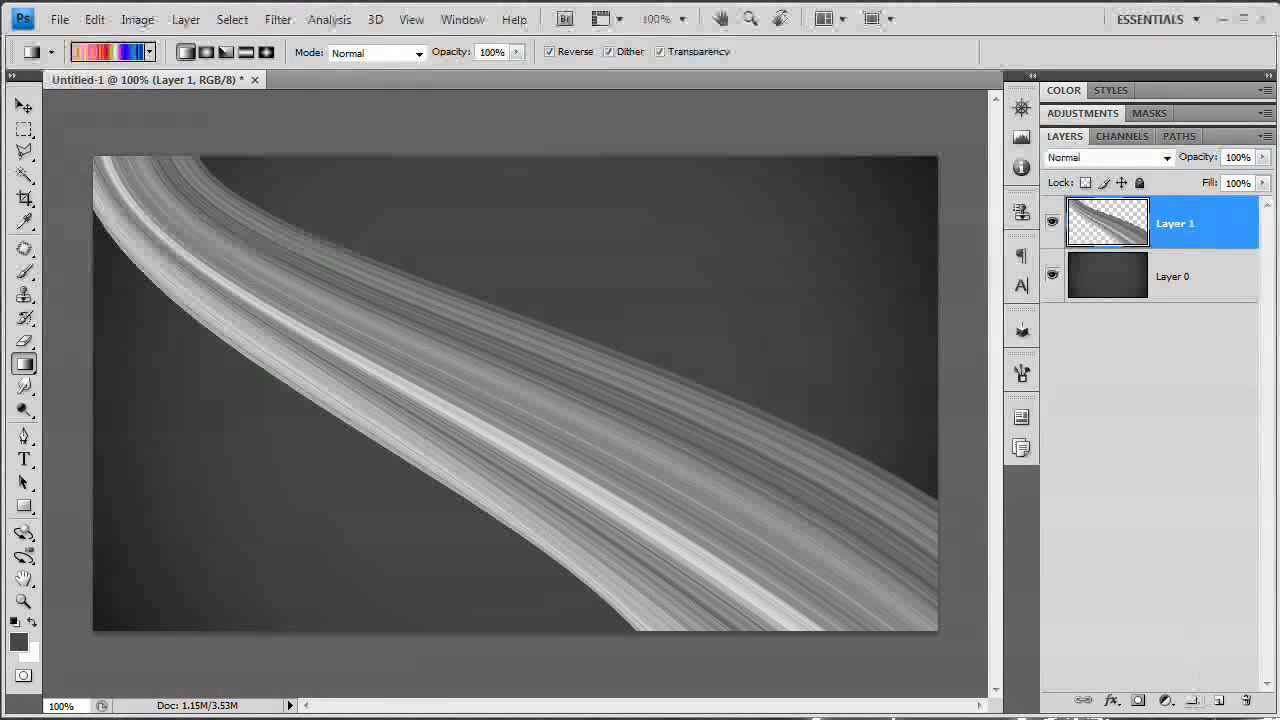
Add a new layer, set the brush to 129 px, and show the Swatches panel.
click(1219, 701)
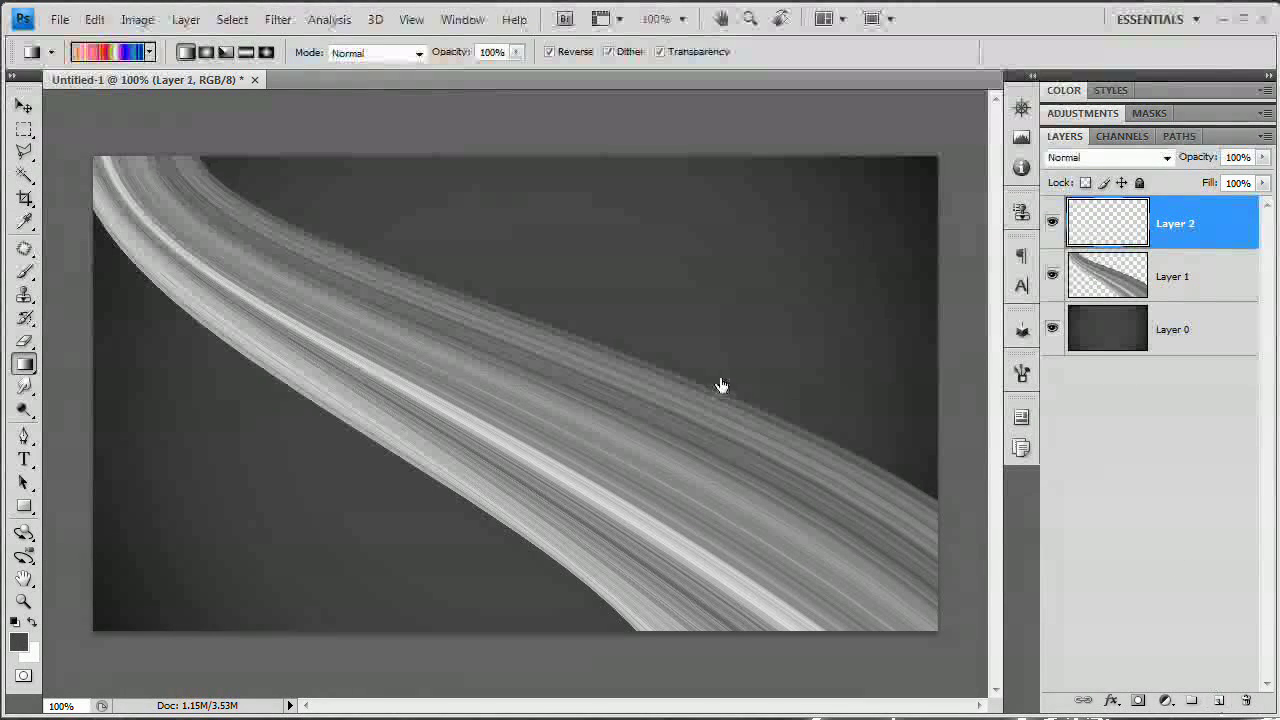
click(24, 271)
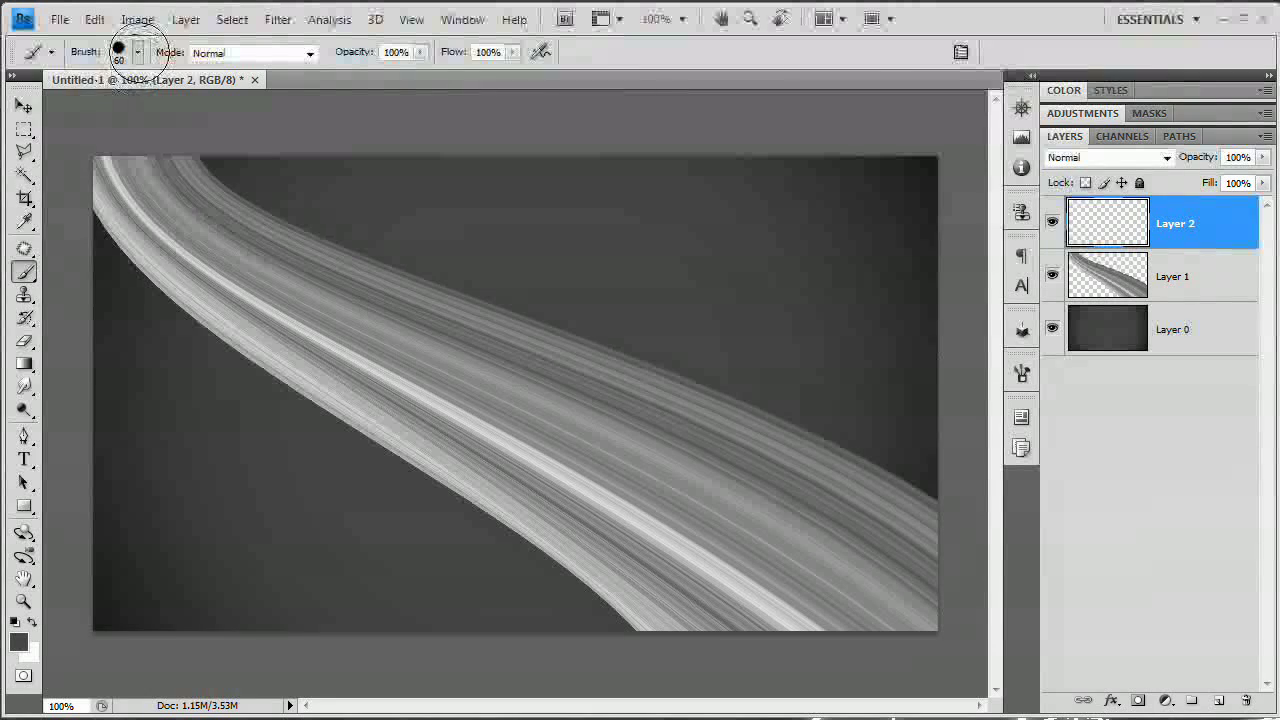
click(138, 52)
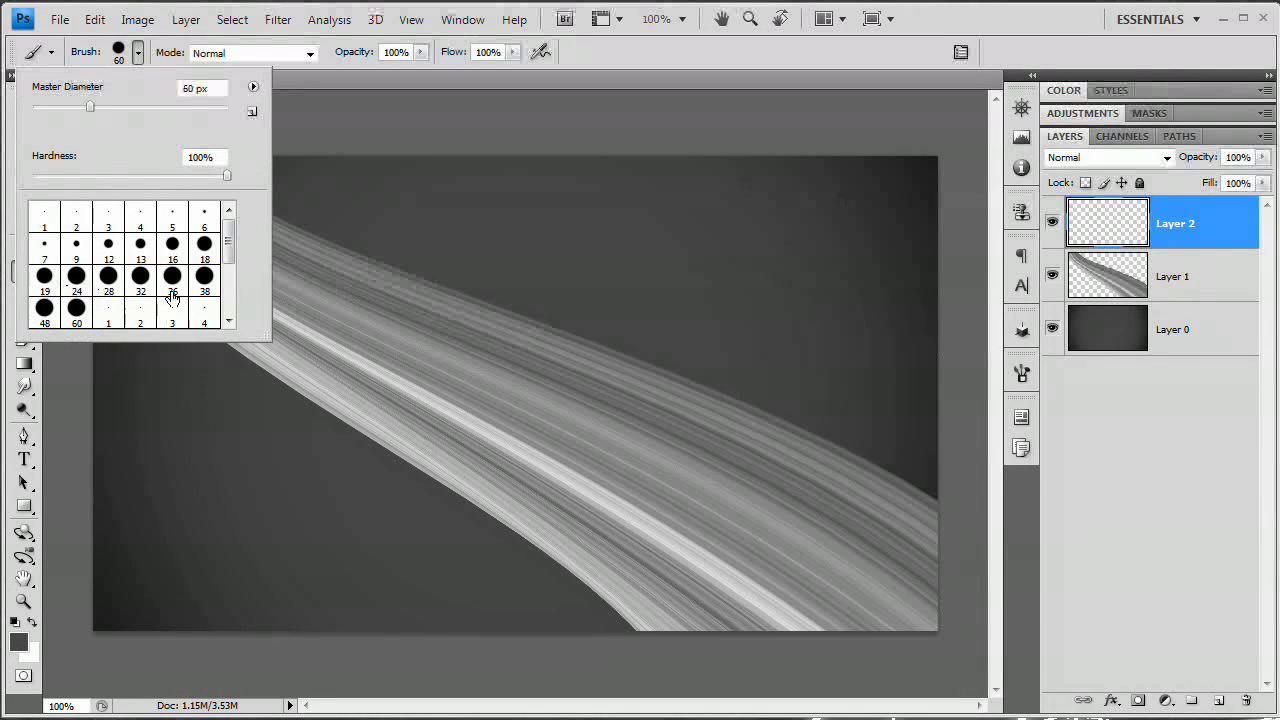
click(140, 106)
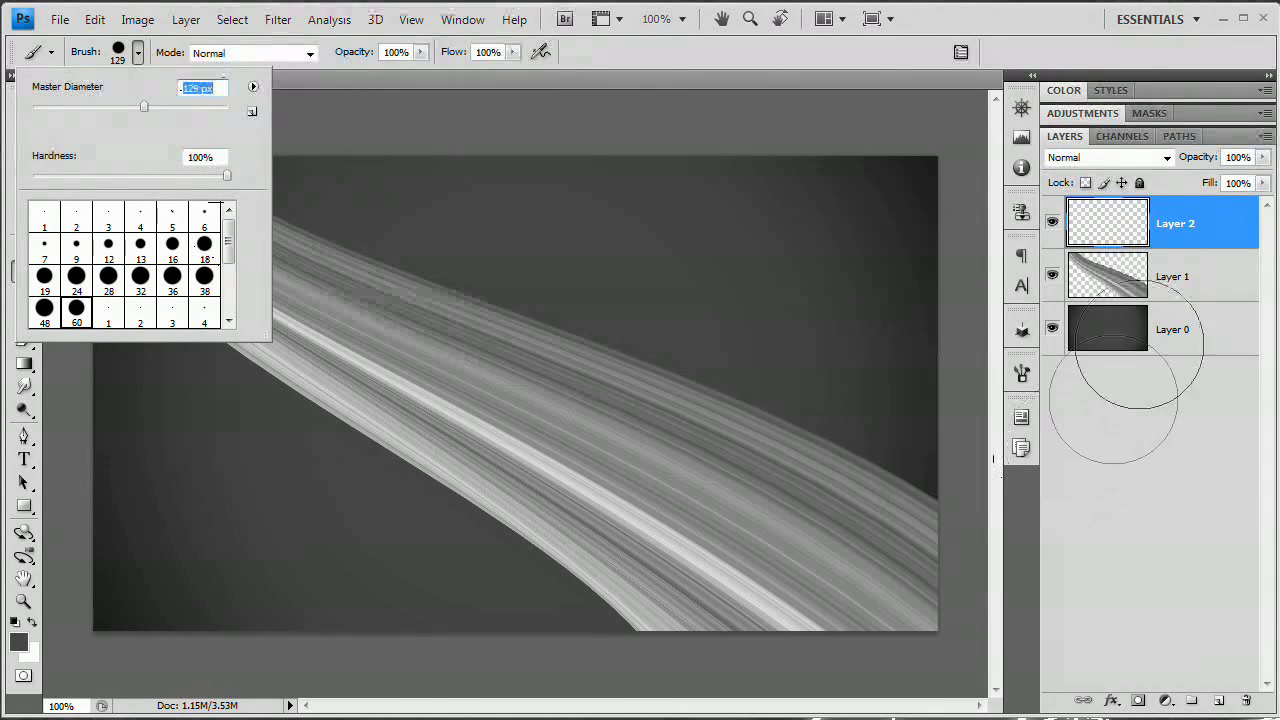
click(1128, 234)
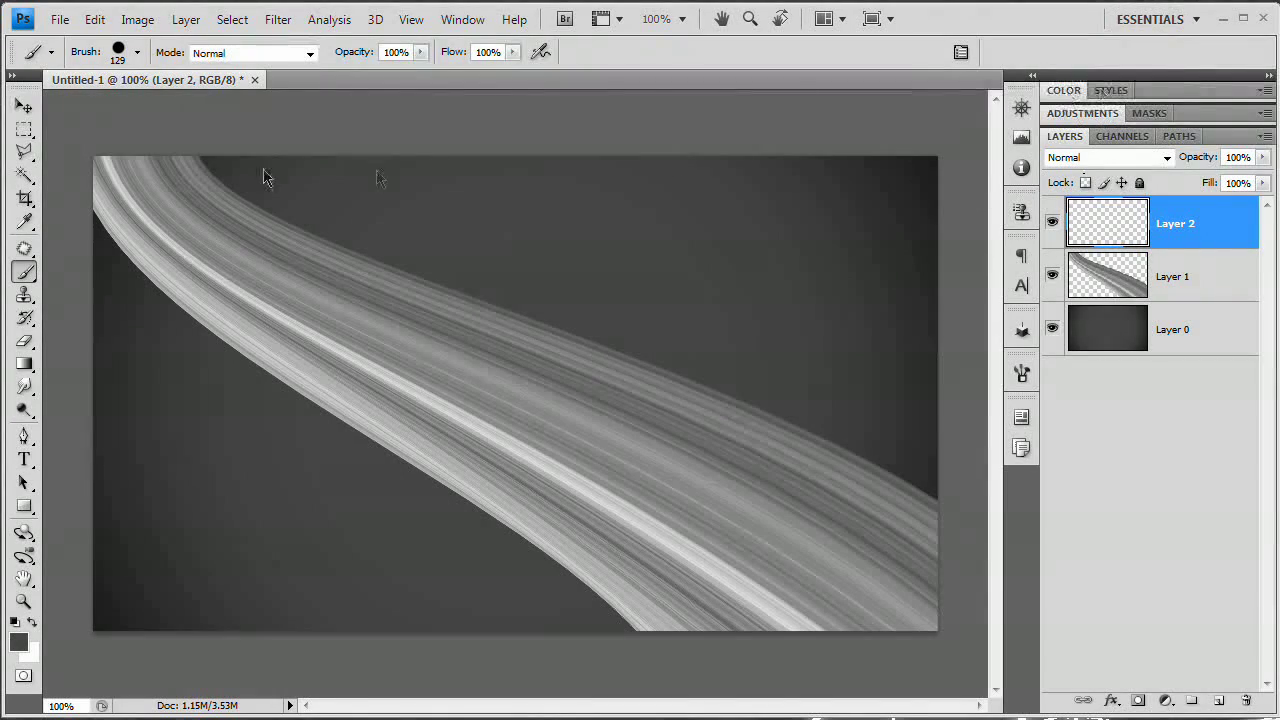
click(462, 19)
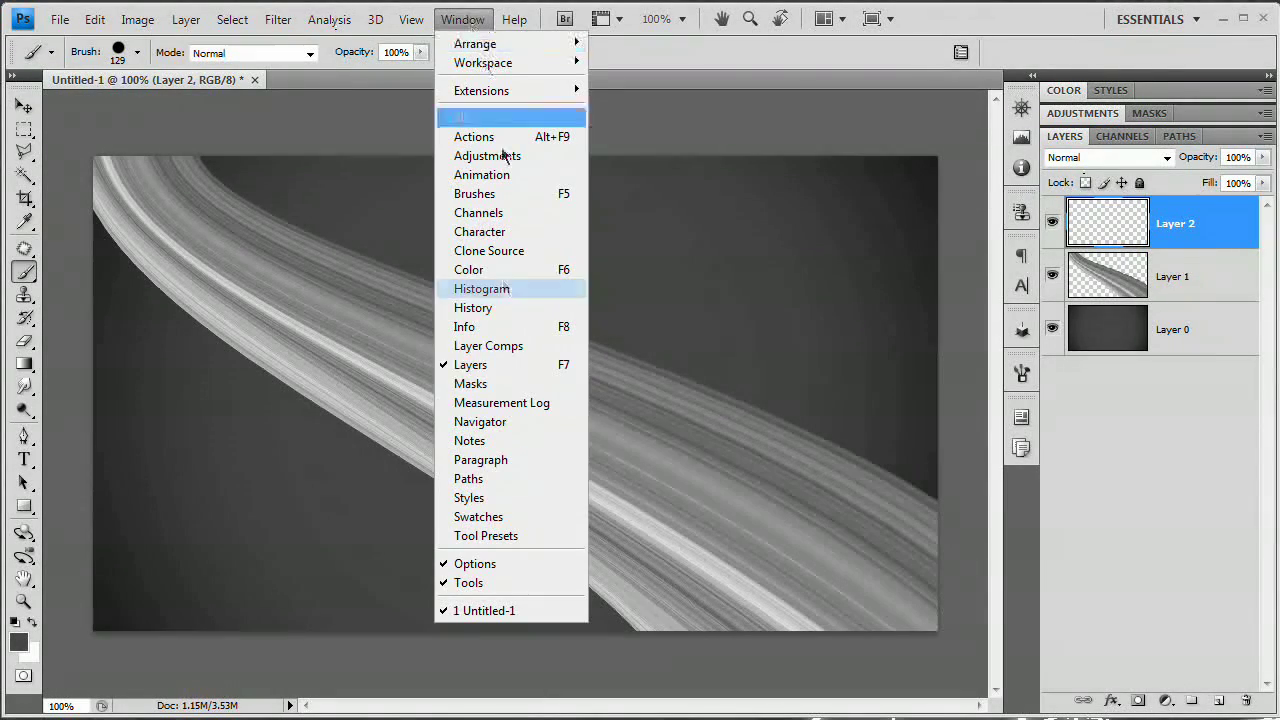
click(499, 517)
drag(686, 127, 738, 121)
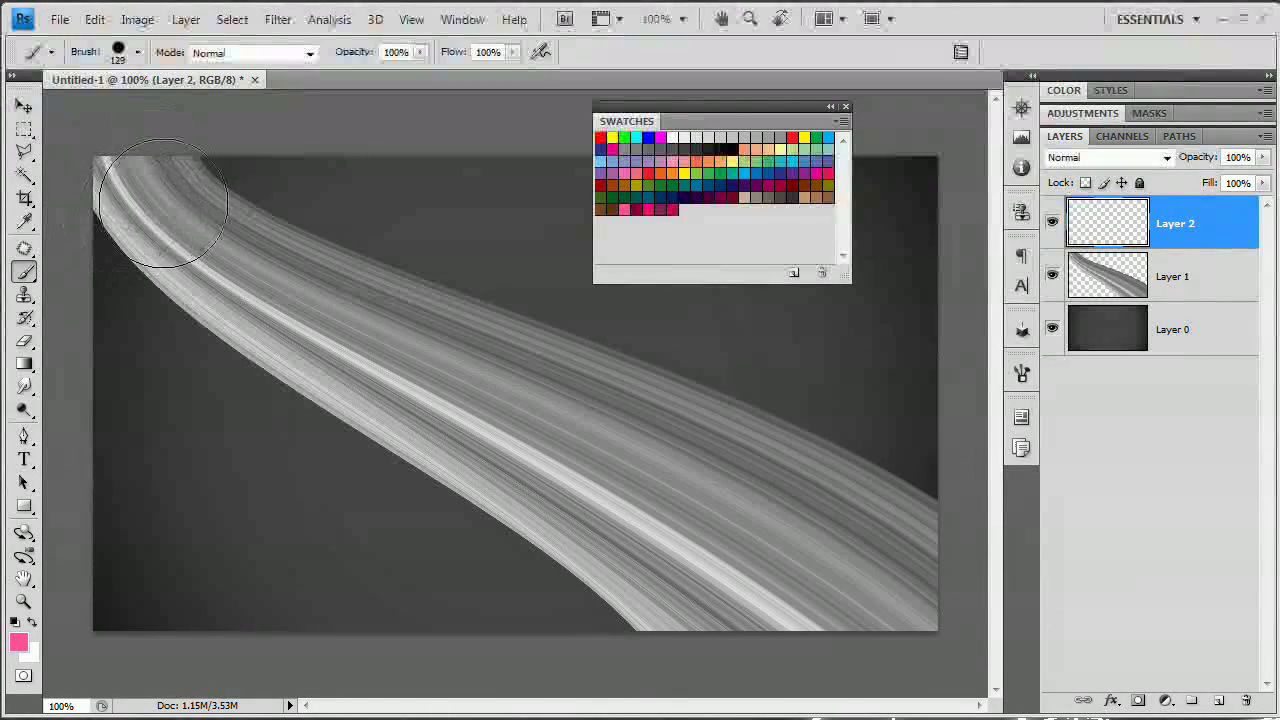
Paint broad diagonal bands of pink, orange, red, yellow, hot pink and orange across the streaks.
drag(150, 215, 215, 240)
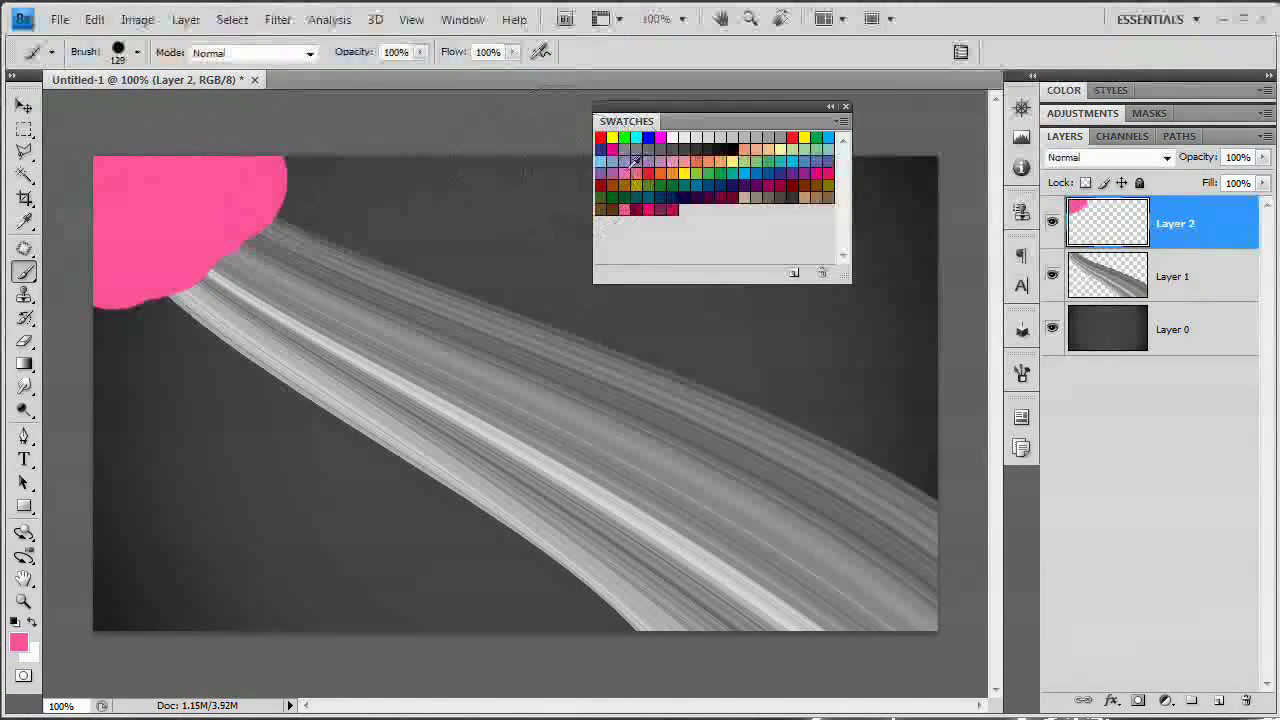
click(700, 162)
mouse_move(190, 336)
mouse_down()
mouse_move(362, 272)
mouse_move(380, 240)
mouse_up()
click(626, 212)
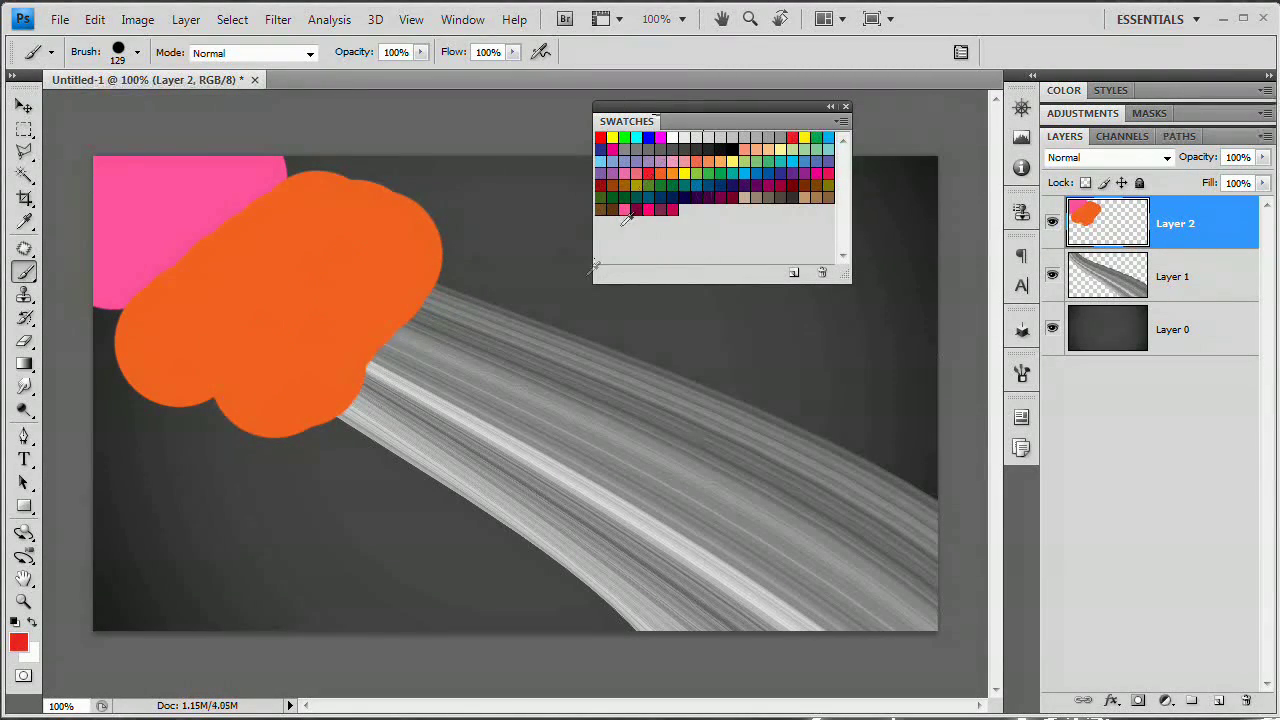
drag(366, 444, 505, 292)
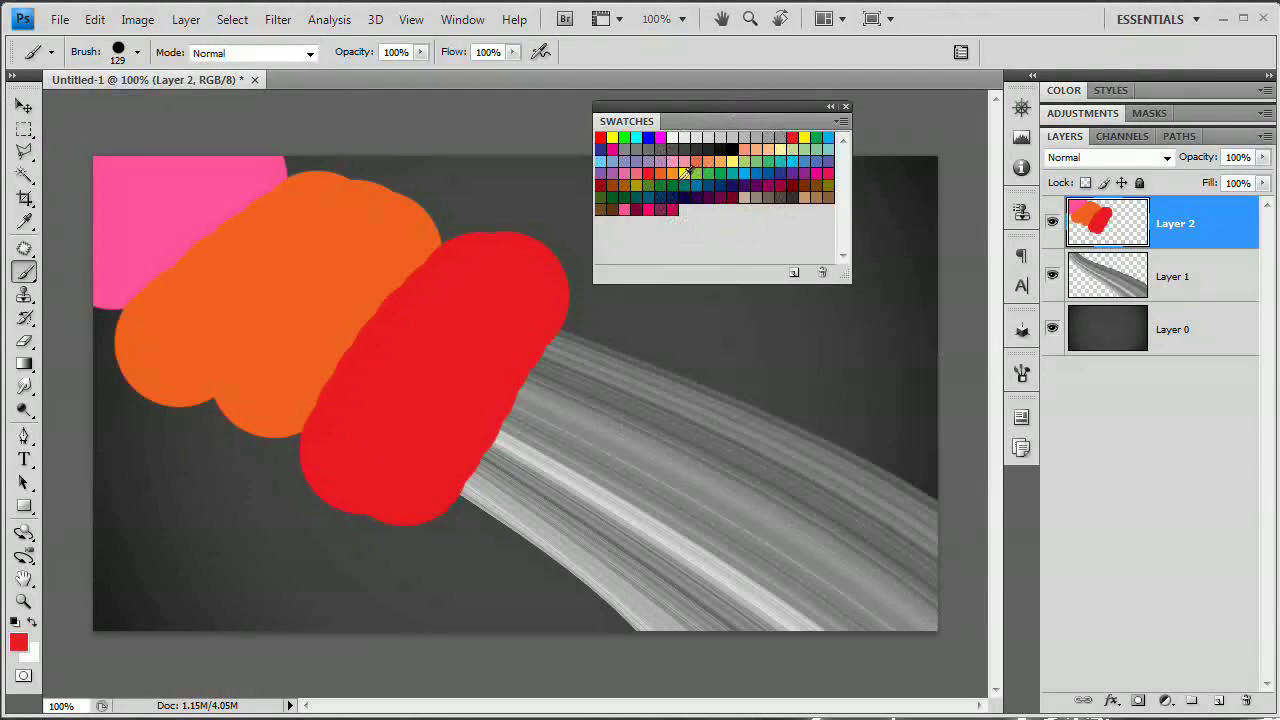
drag(533, 470, 640, 300)
key(ctrl+z)
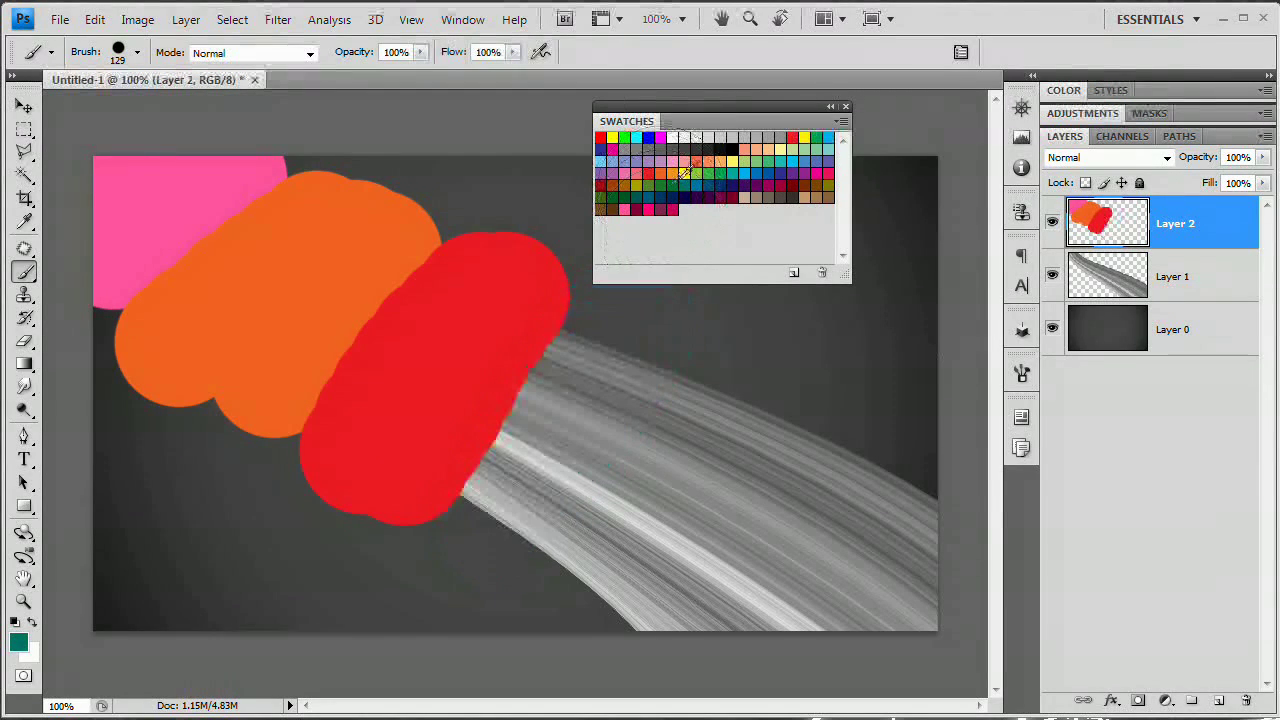
click(686, 171)
mouse_move(508, 503)
mouse_down()
mouse_move(557, 429)
mouse_move(655, 385)
mouse_up()
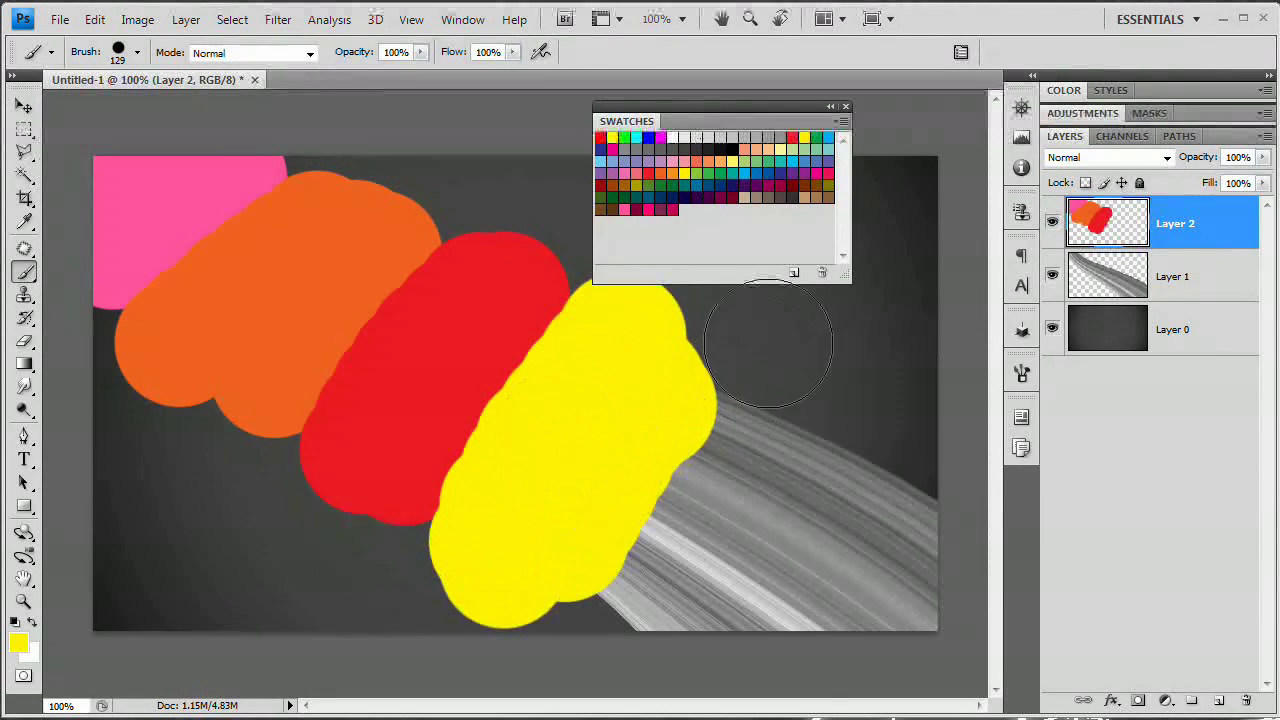
click(641, 205)
drag(614, 560, 738, 385)
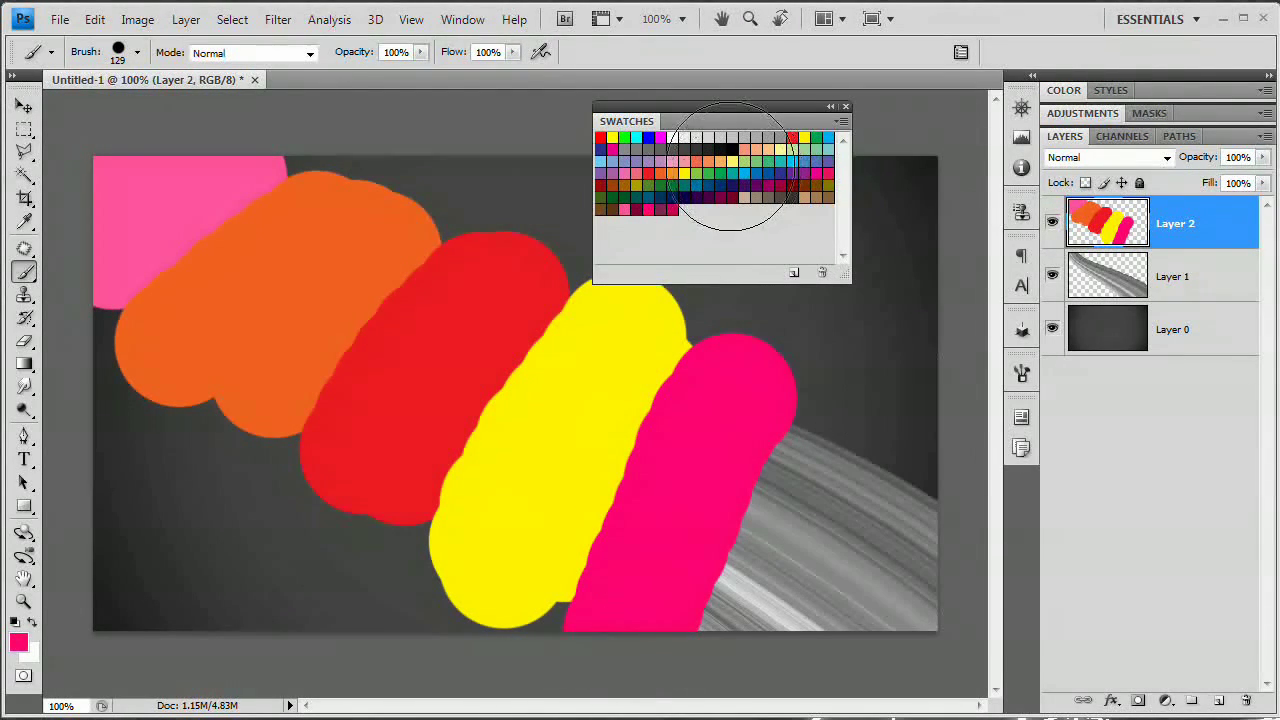
mouse_move(720, 615)
mouse_down()
mouse_move(870, 520)
mouse_move(830, 465)
mouse_move(860, 491)
mouse_up()
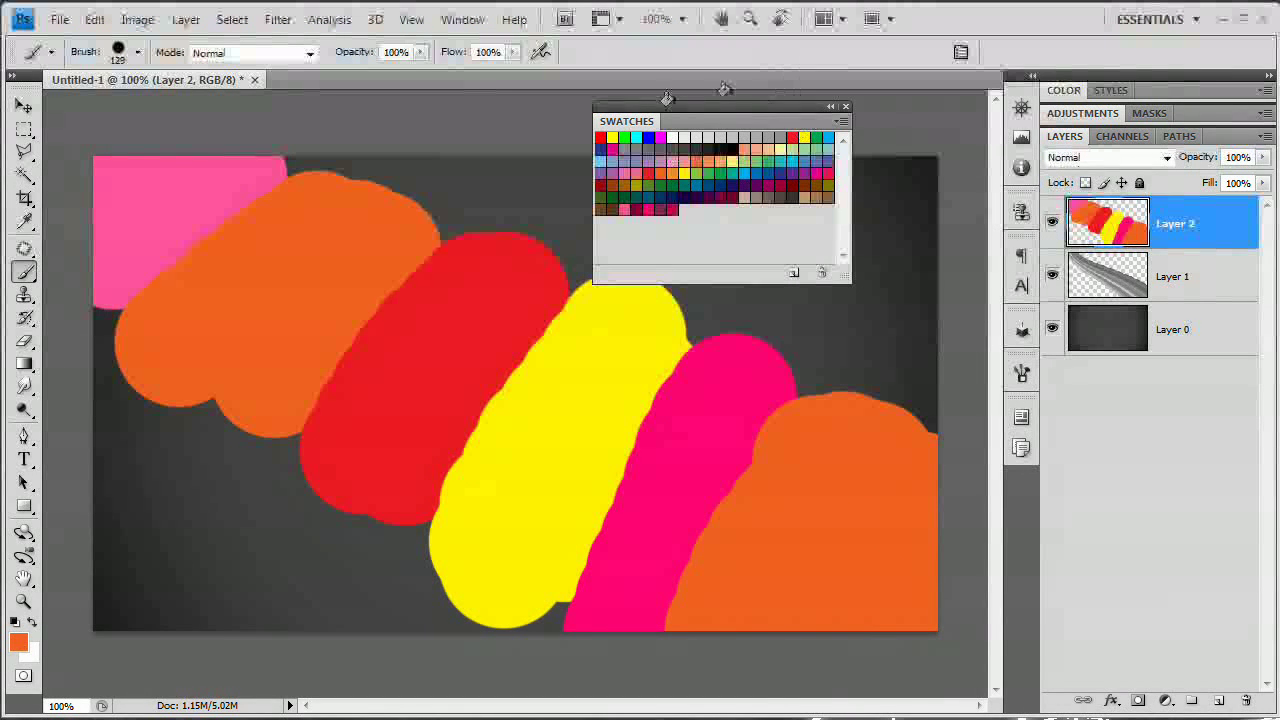
click(844, 108)
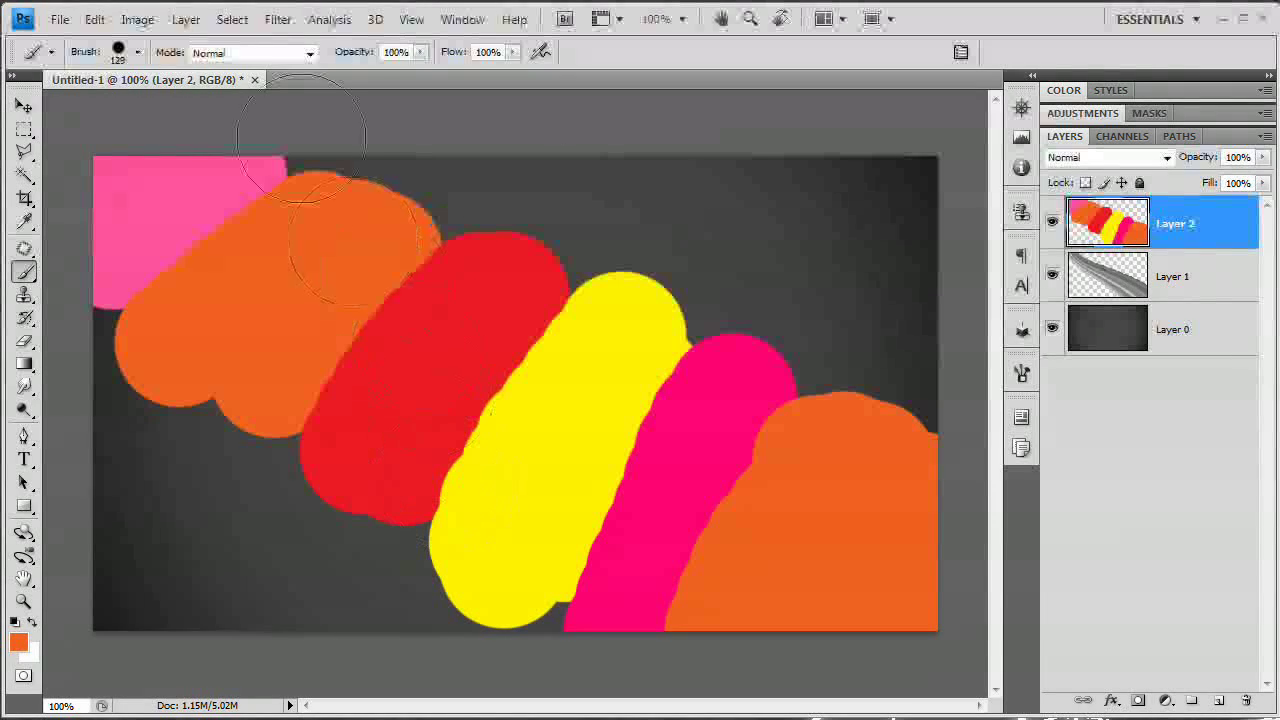
Apply a heavy, large-radius Gaussian Blur to Layer 2's colour bands.
click(280, 20)
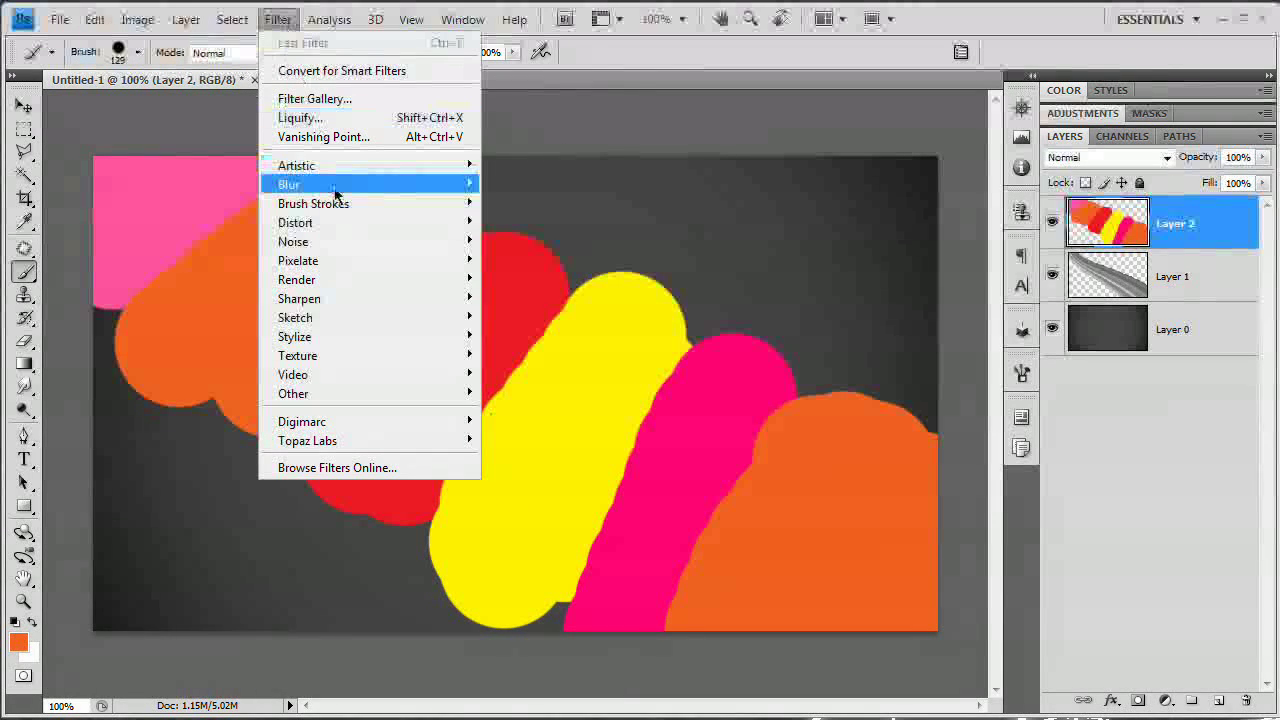
mouse_move(300, 184)
click(532, 260)
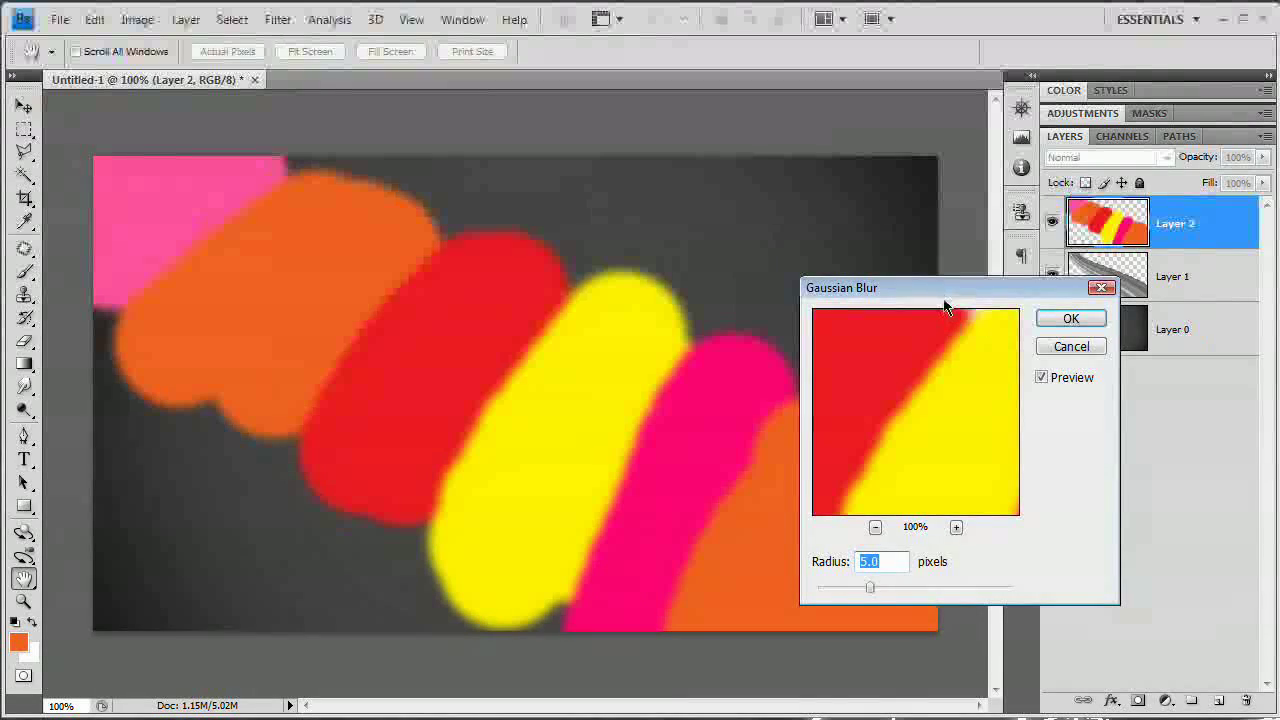
text(100)
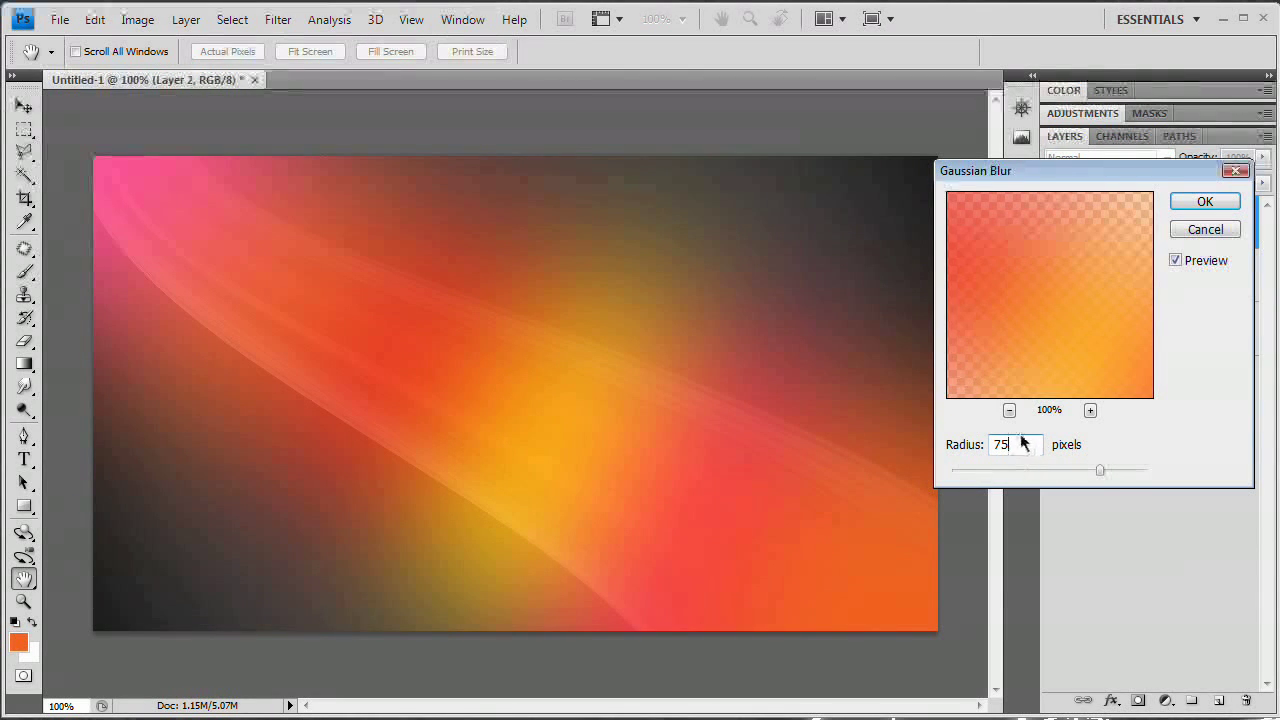
click(1205, 203)
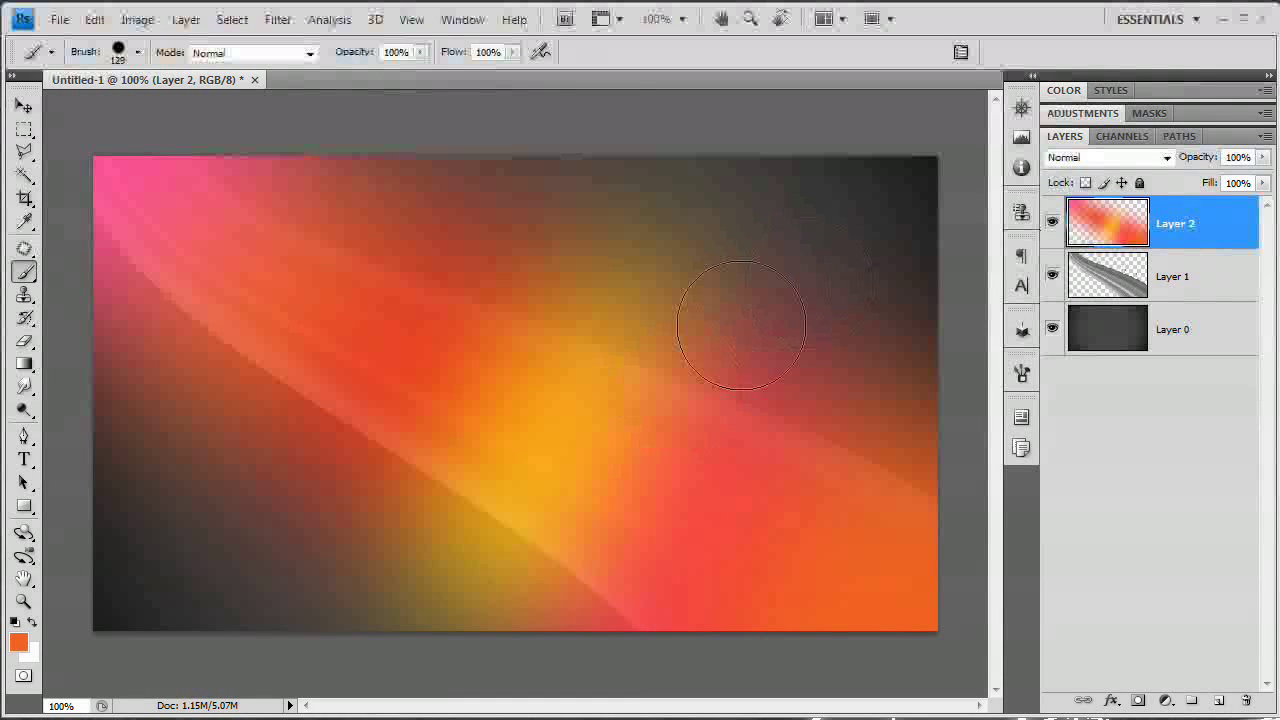
Duplicate the blurred colour layer twice, then merge all three into one gradient layer.
key(ctrl+j)
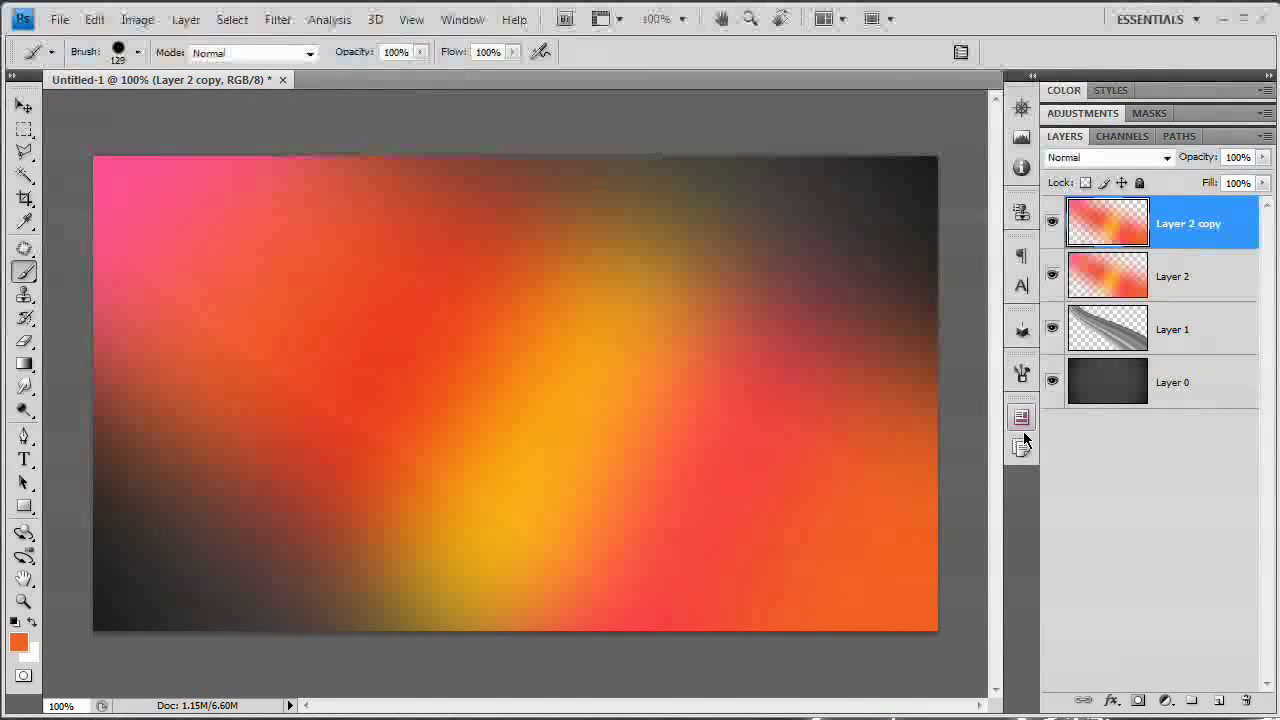
key(ctrl+j)
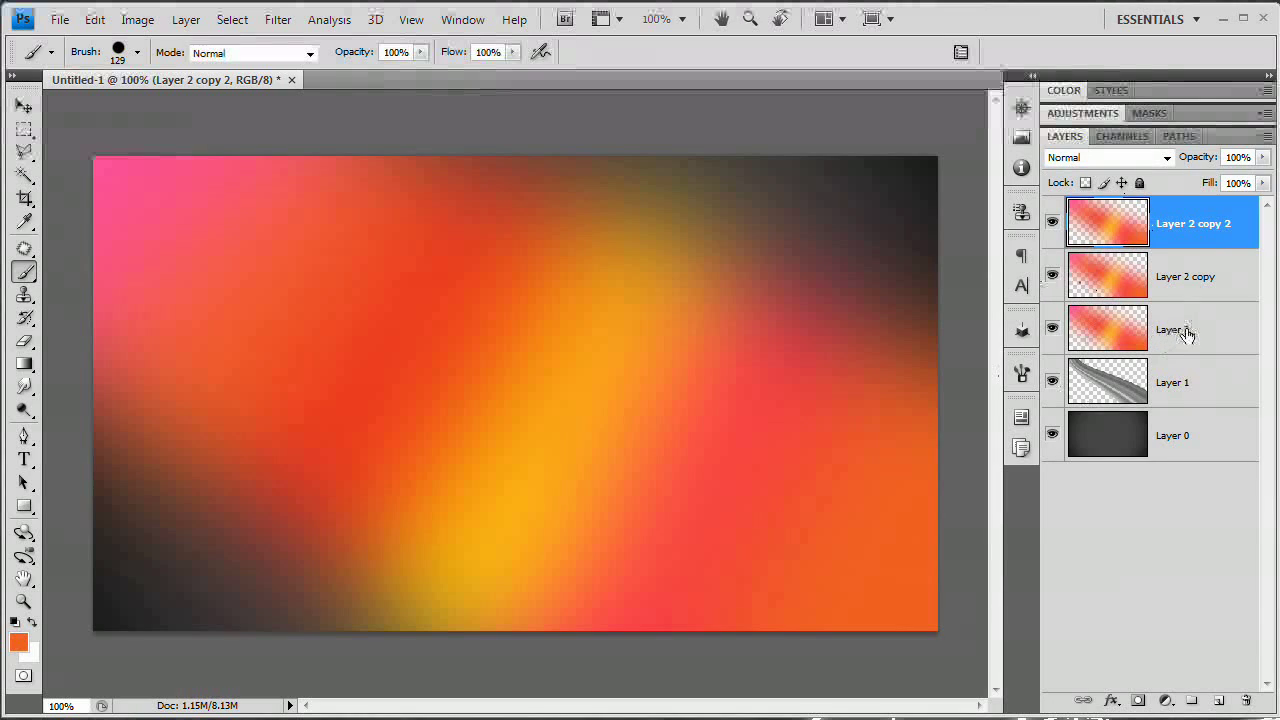
shift+click(1193, 337)
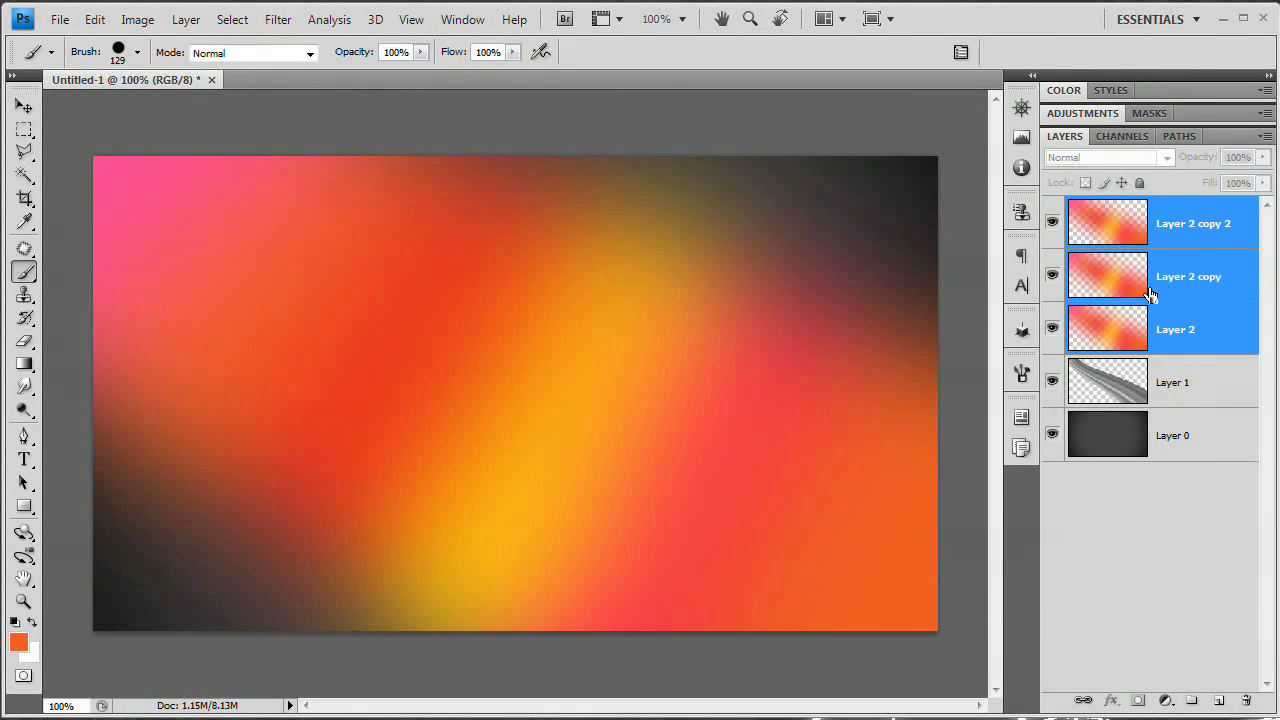
key(ctrl+e)
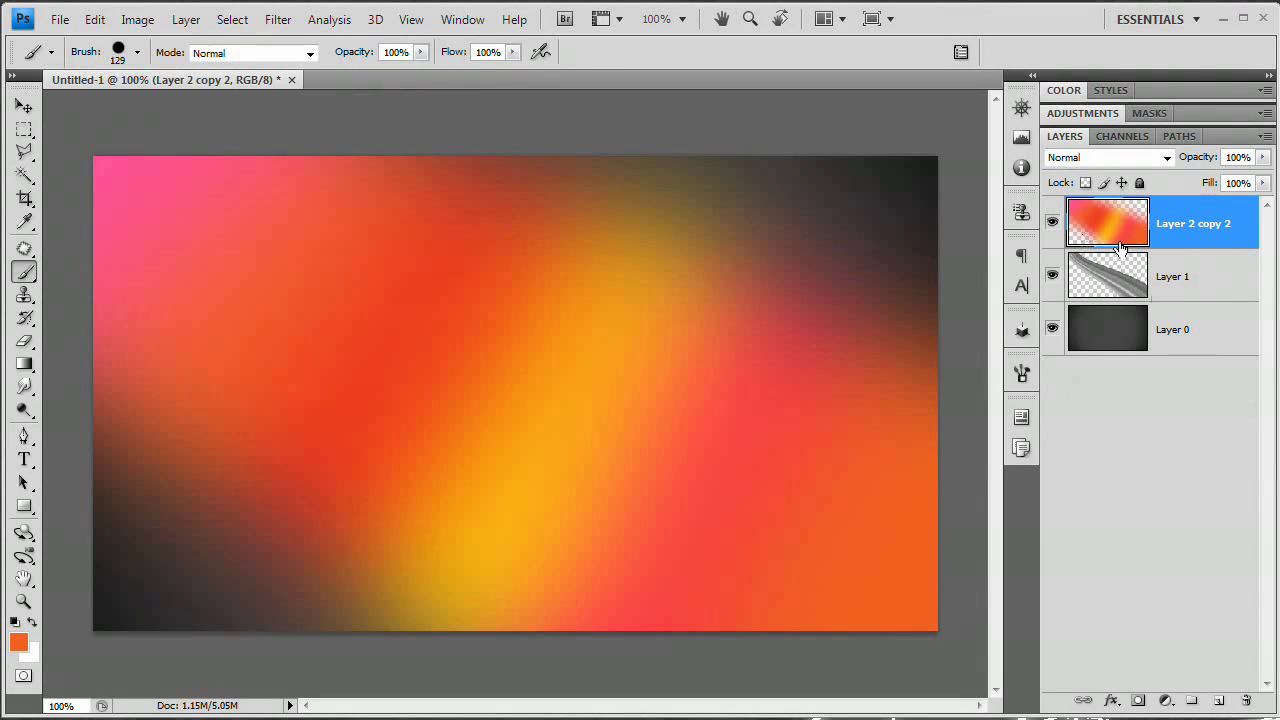
mouse_move(343, 245)
mouse_down()
mouse_move(629, 393)
mouse_move(587, 380)
mouse_move(387, 405)
mouse_move(148, 222)
mouse_move(552, 443)
mouse_move(150, 211)
mouse_move(650, 515)
mouse_up()
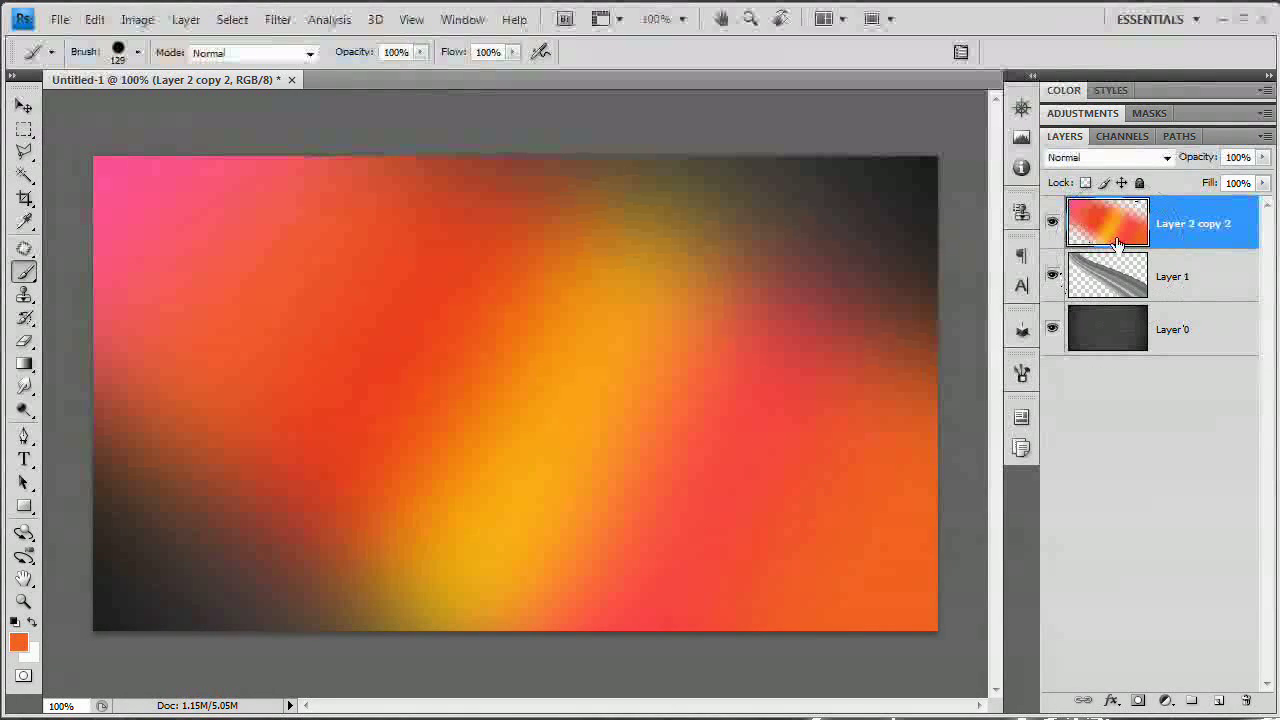
Try an Overlay duplicate of the merged gradient, compare it, then delete it.
key(ctrl+j)
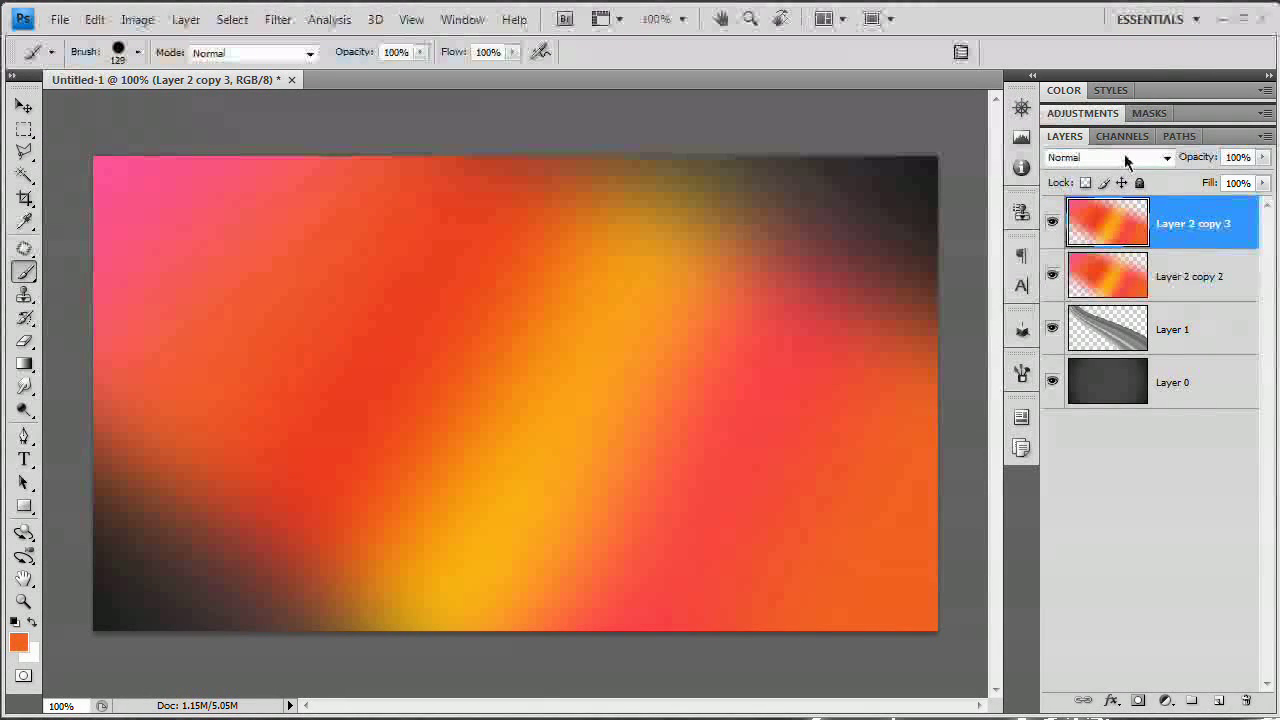
click(1120, 157)
click(1094, 416)
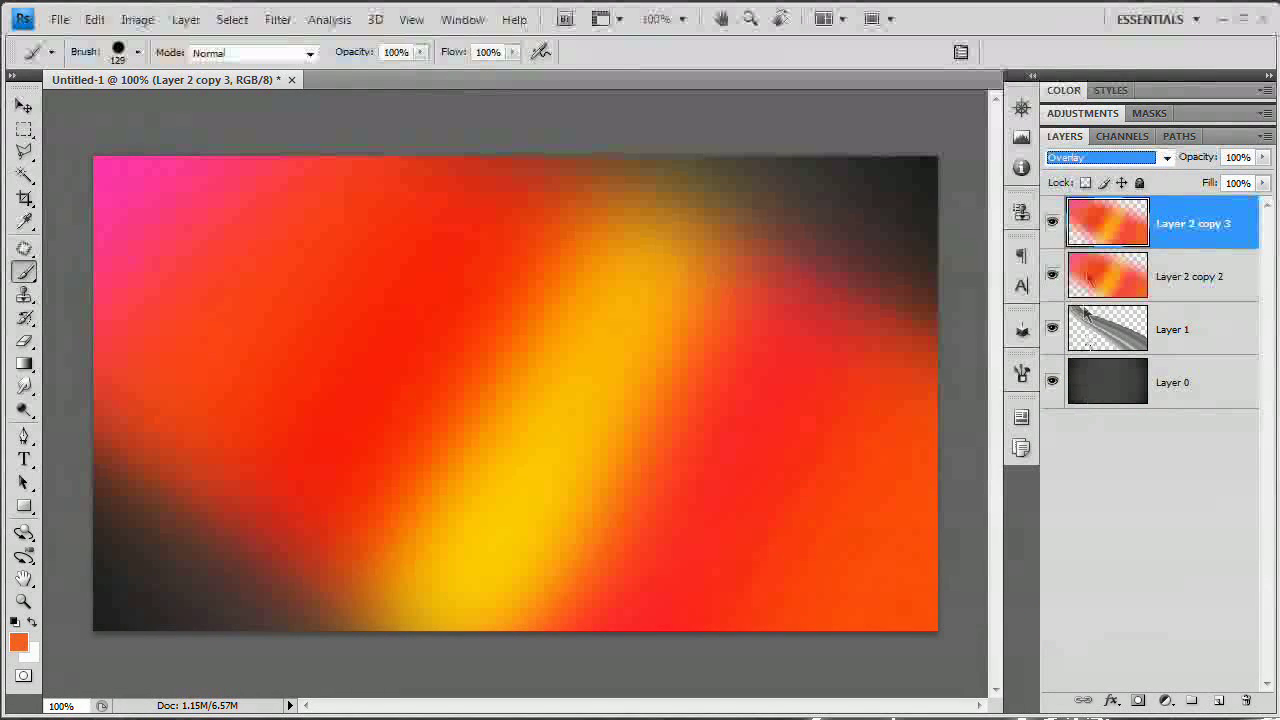
click(1053, 224)
click(1053, 224)
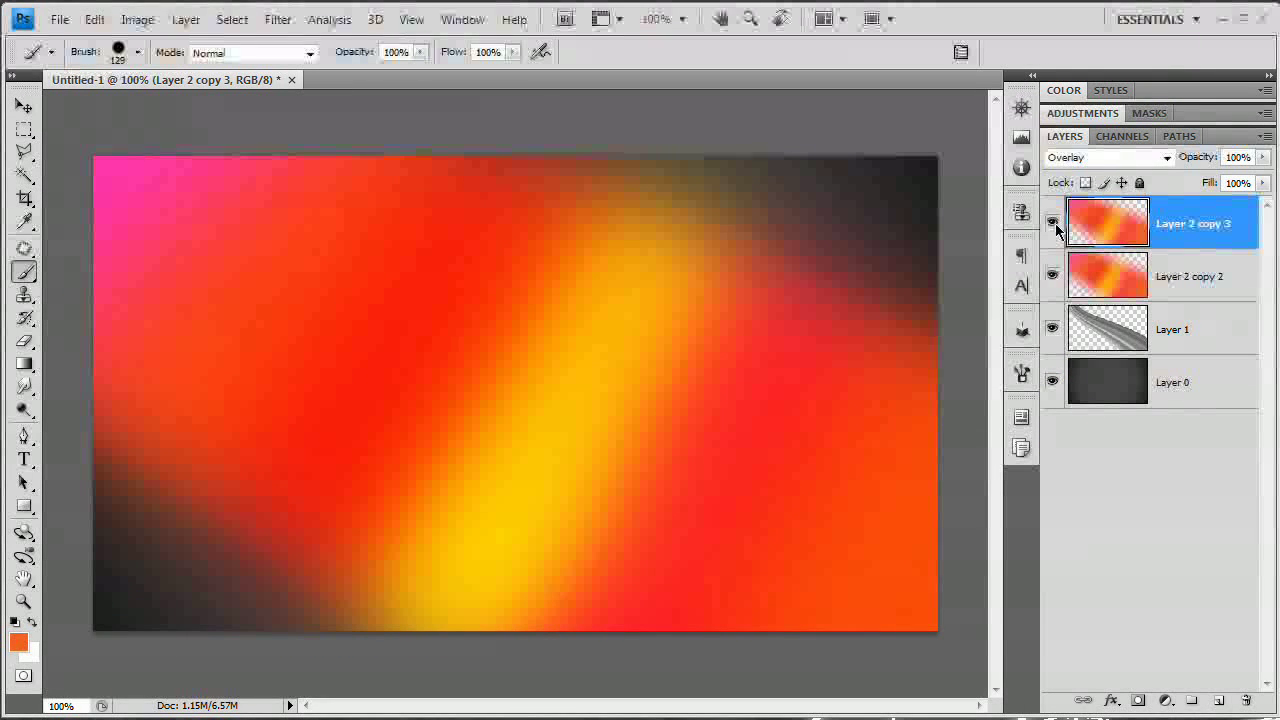
click(1054, 225)
click(1053, 224)
drag(1110, 276, 1245, 700)
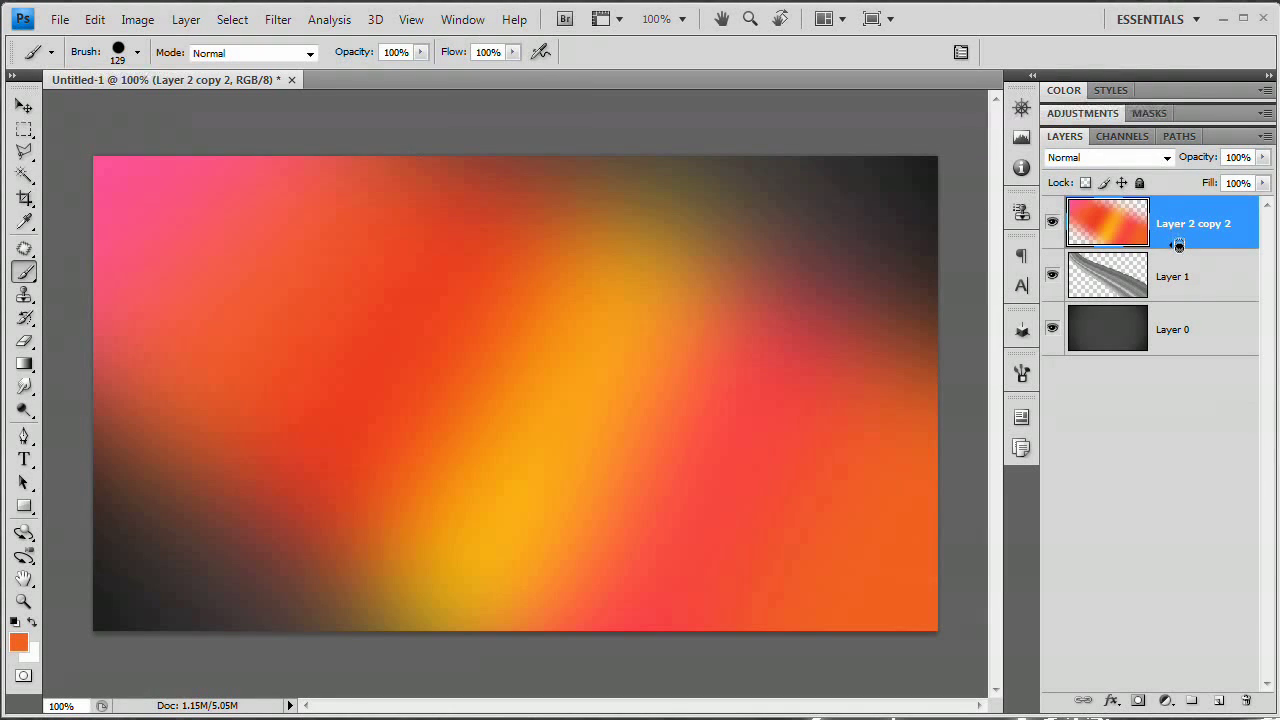
Clip the gradient layer to Layer 1 and set its blend mode to Color.
alt+click(1179, 248)
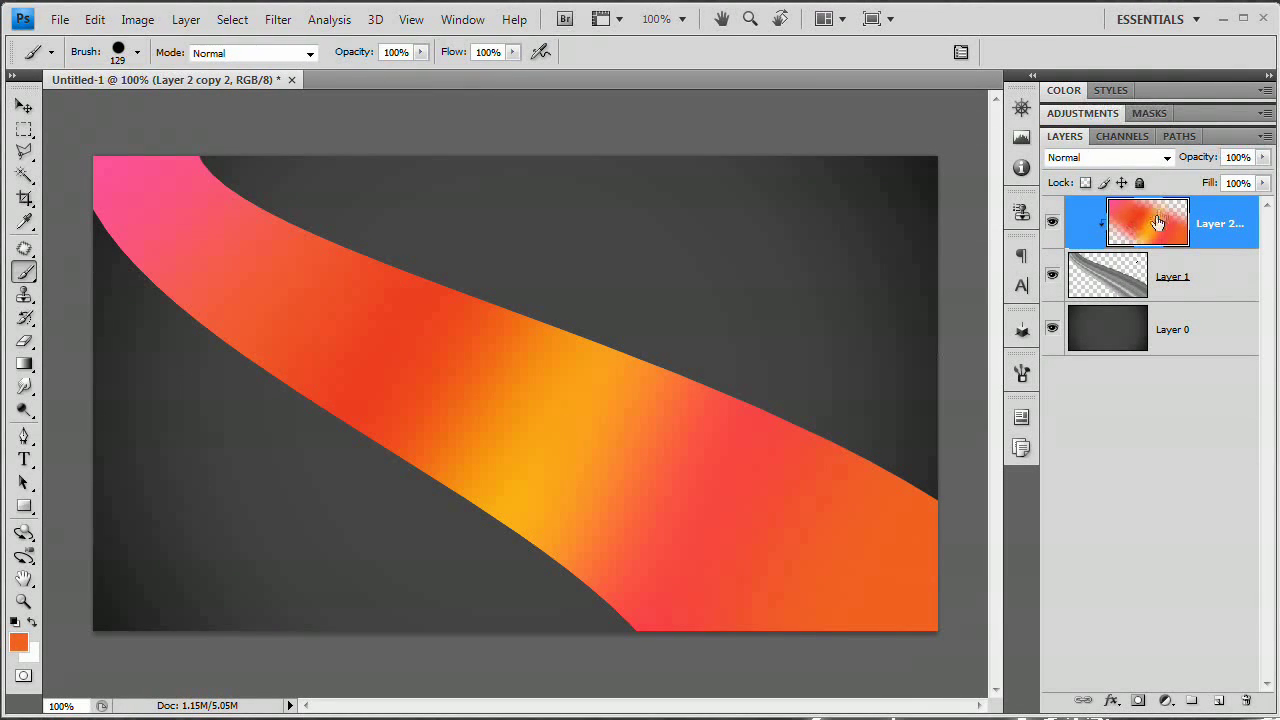
click(1140, 157)
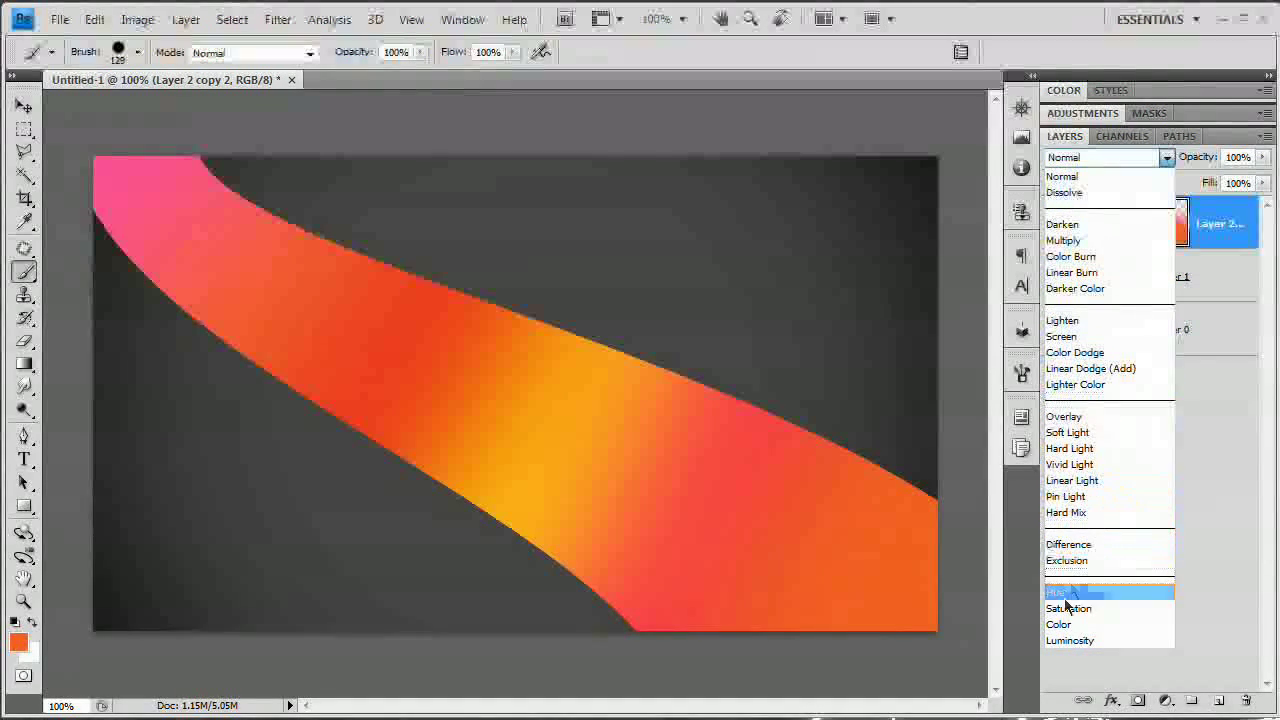
click(1056, 624)
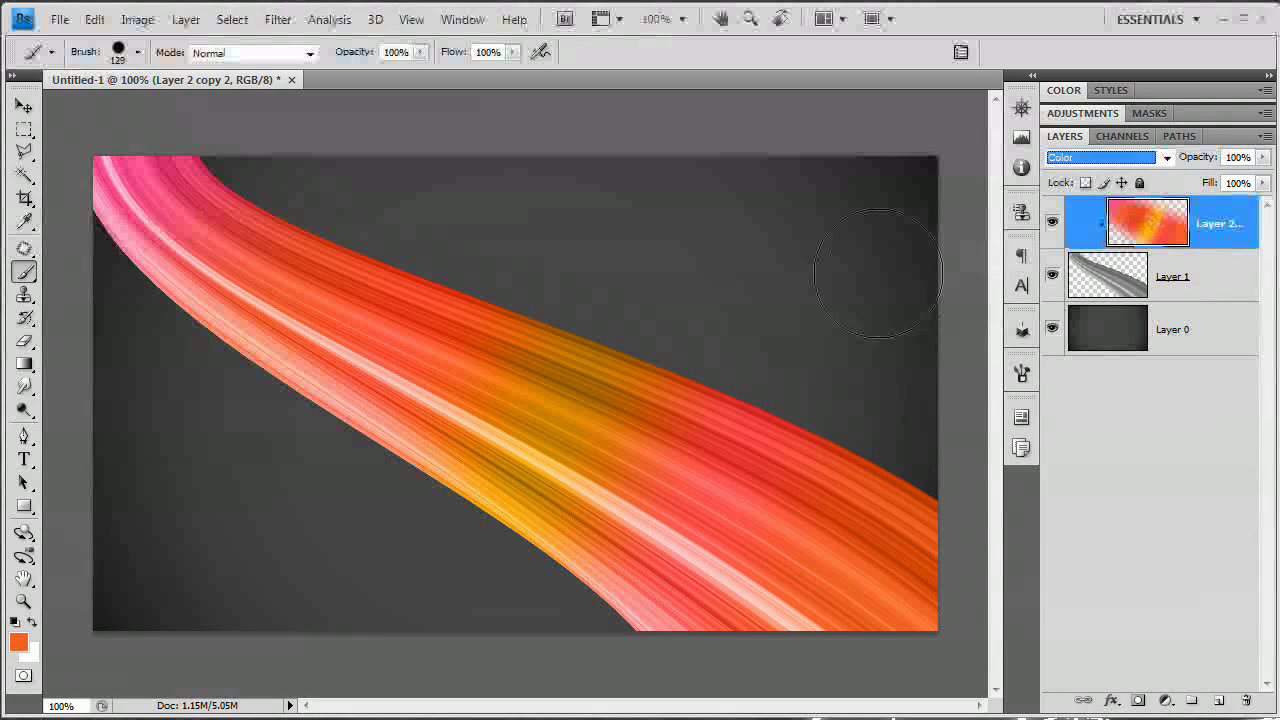
click(1148, 220)
Add an offset Soft Light duplicate of the clipped gradient, plus an empty layer on top.
drag(1250, 700, 1219, 700)
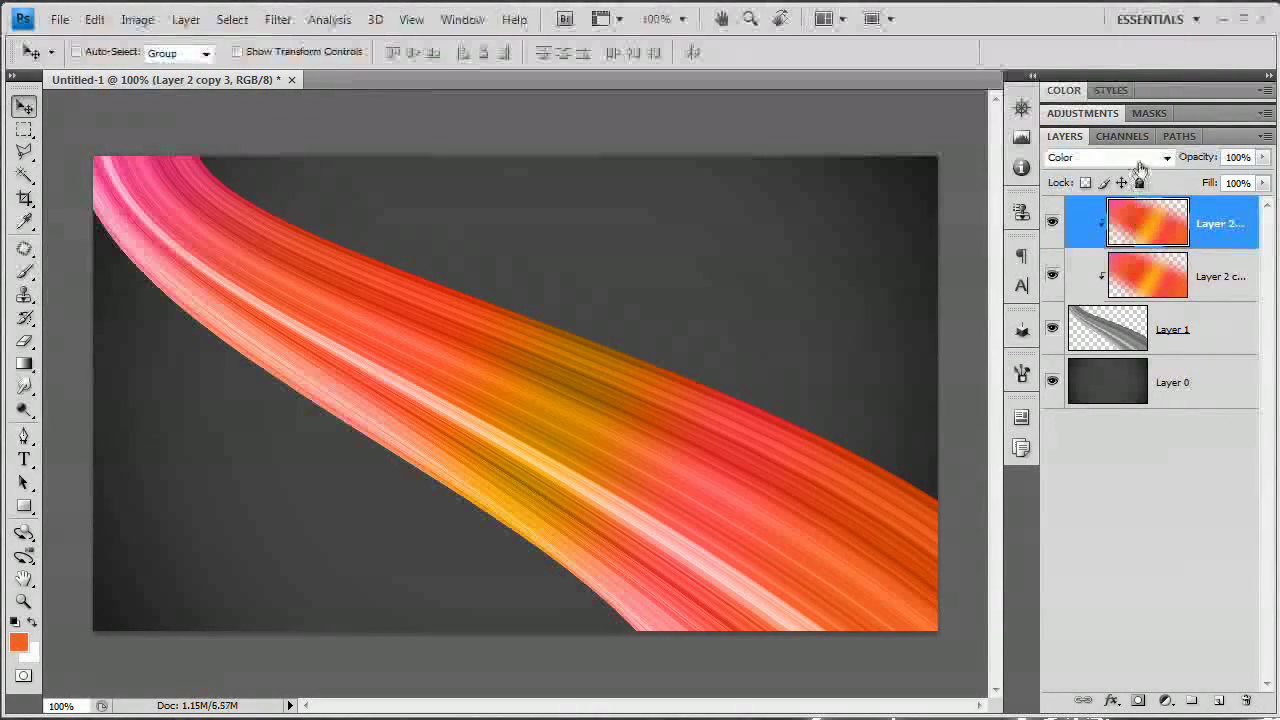
click(1110, 157)
click(1087, 417)
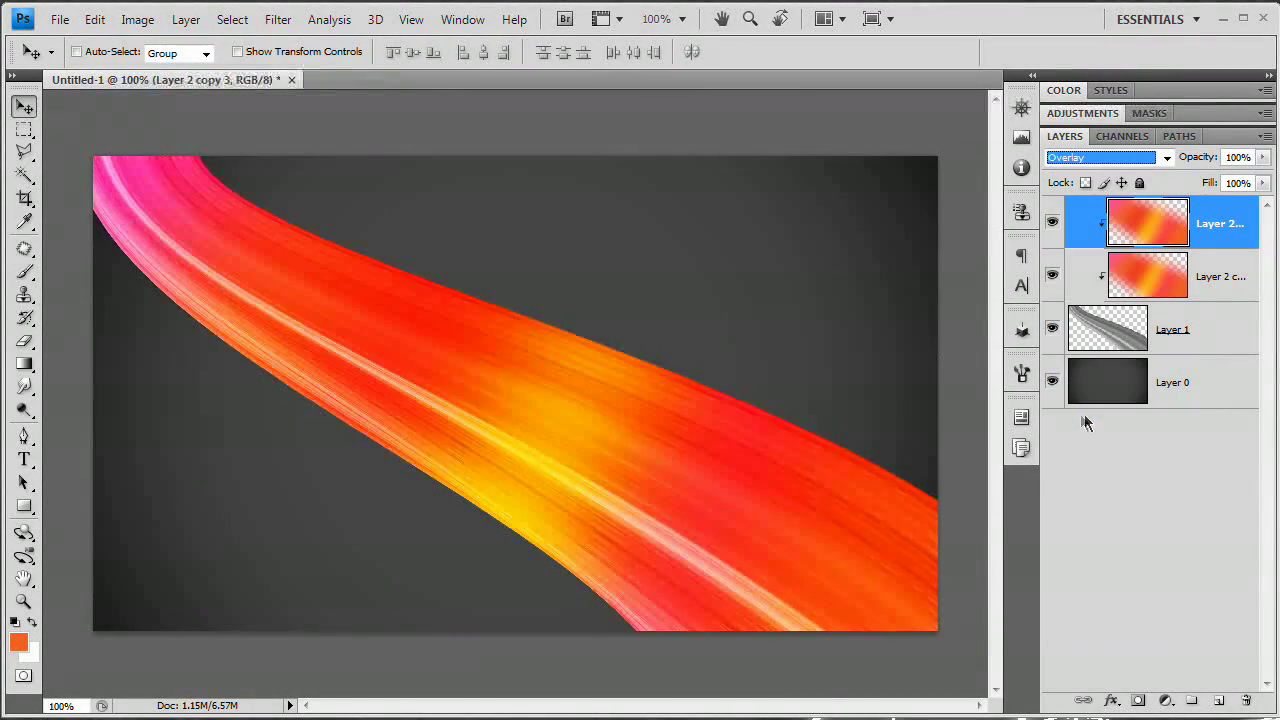
click(1112, 158)
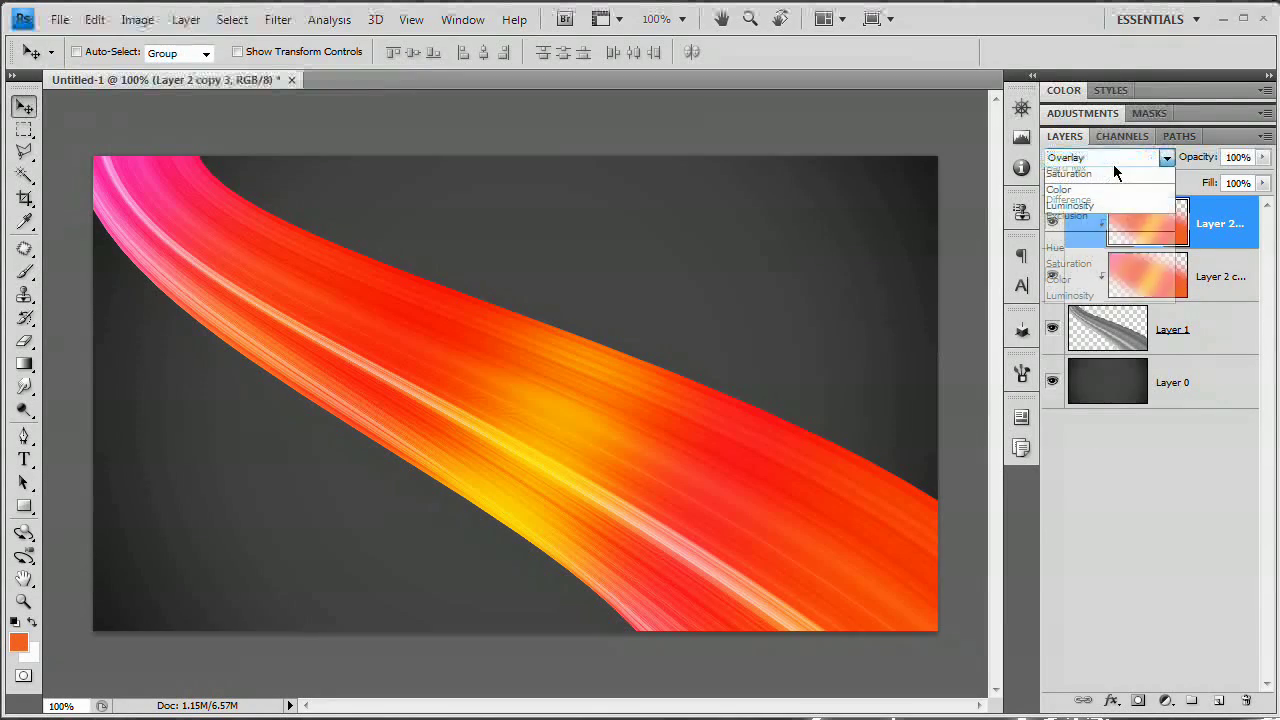
click(1087, 436)
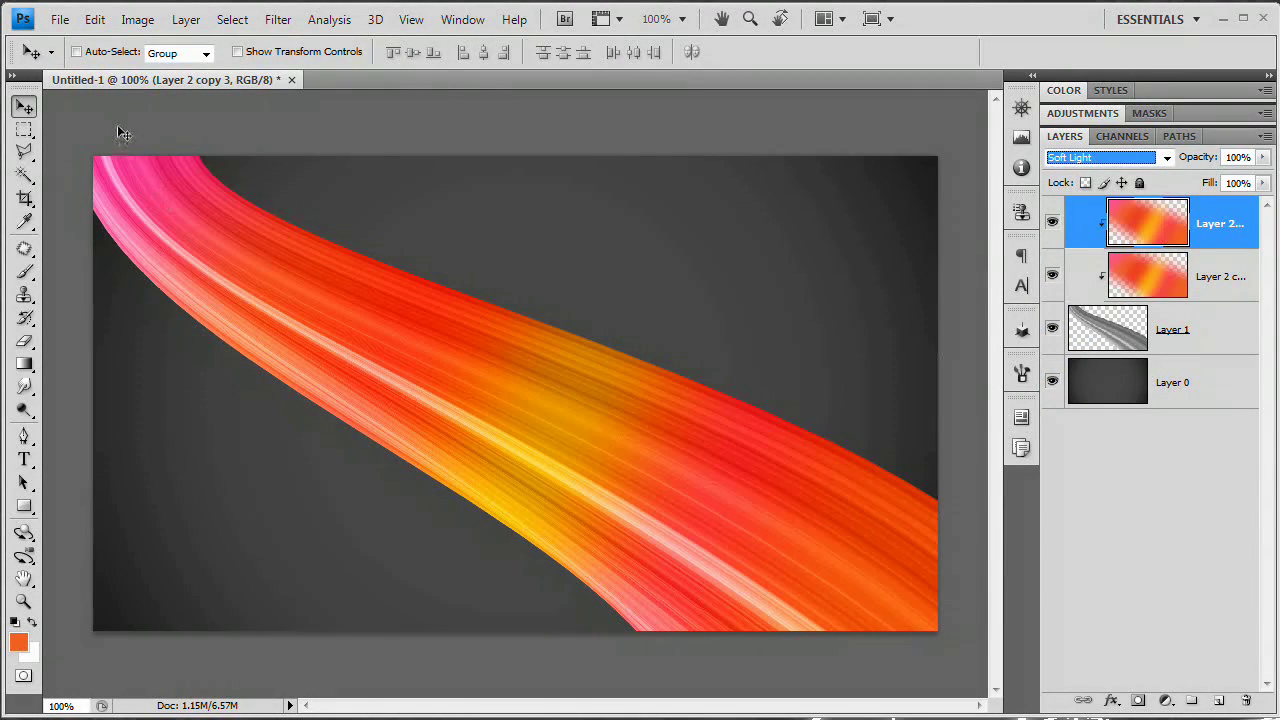
mouse_move(195, 188)
mouse_down()
mouse_move(254, 206)
mouse_move(443, 514)
mouse_move(130, 200)
mouse_move(700, 514)
mouse_up()
drag(622, 613, 618, 641)
click(1221, 701)
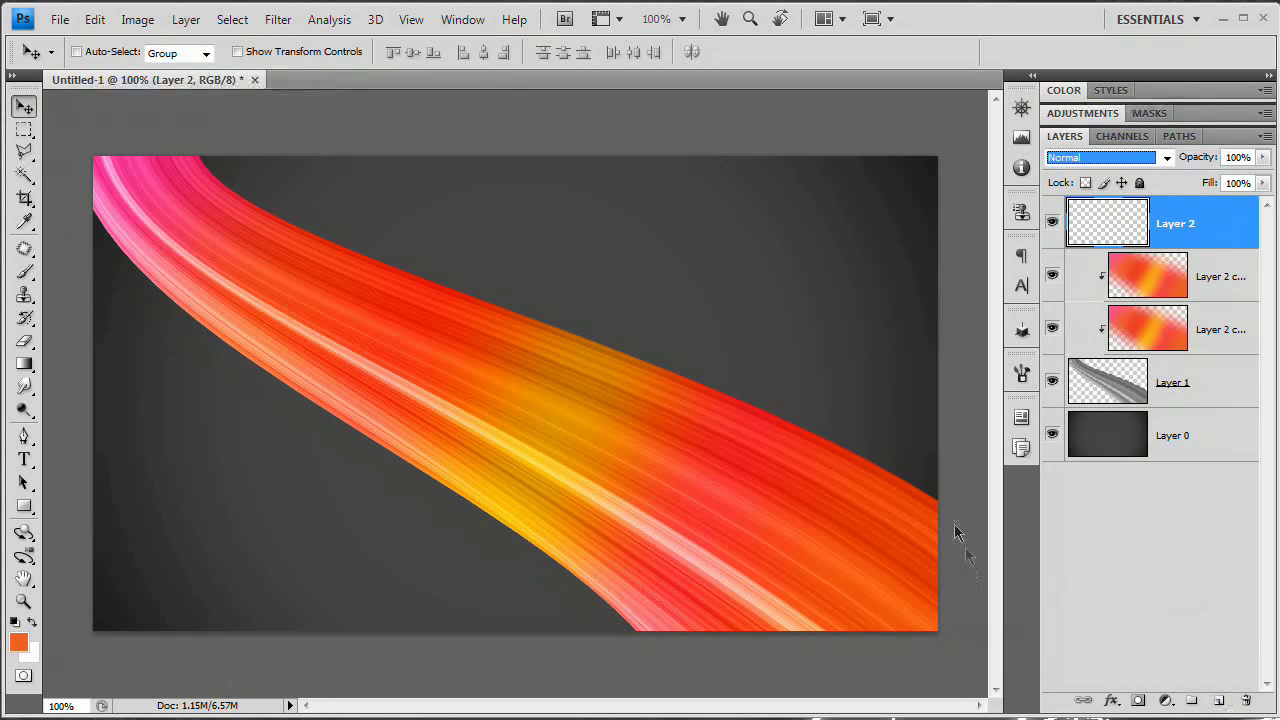
Choose the Brush tool with the 60 px hard round preset.
click(362, 530)
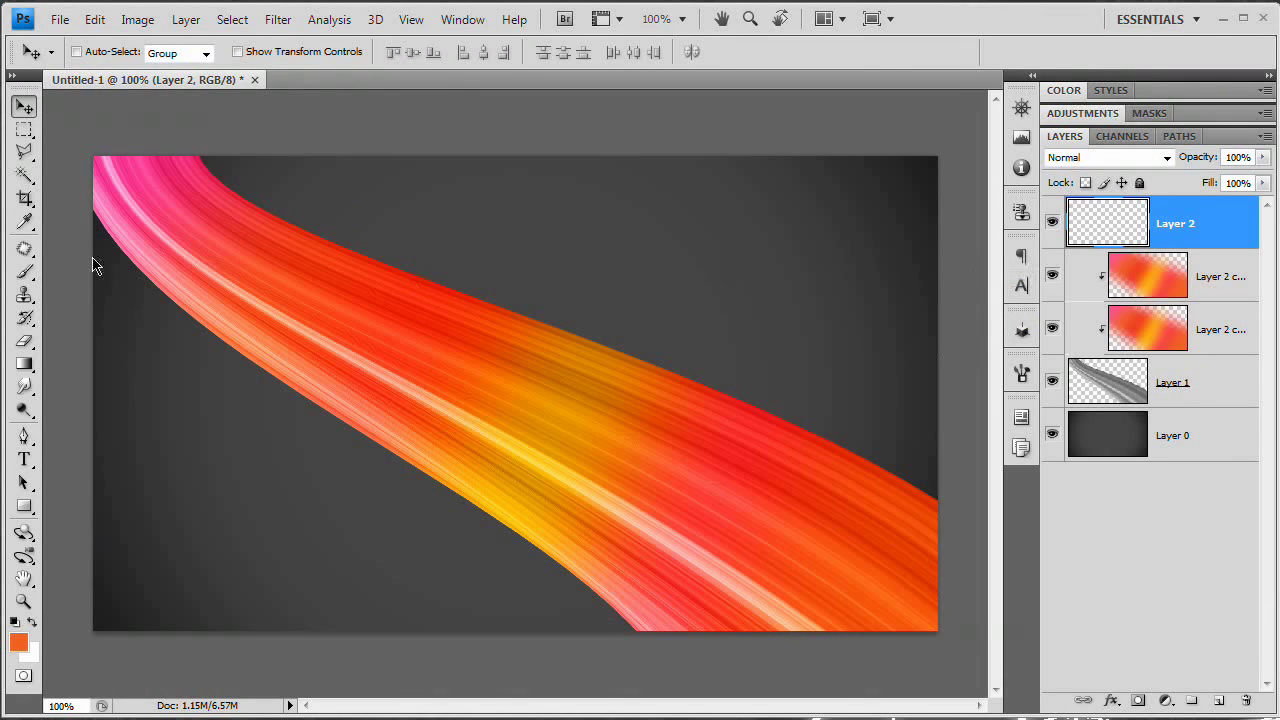
click(24, 271)
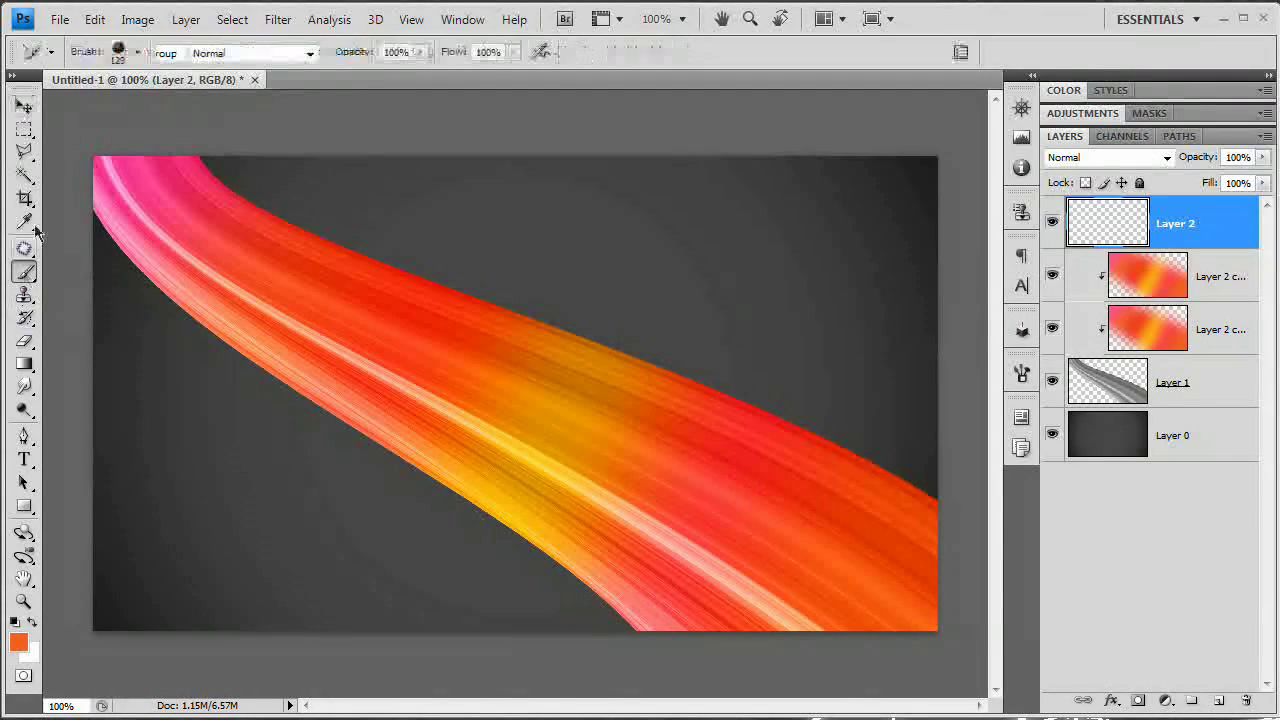
click(138, 52)
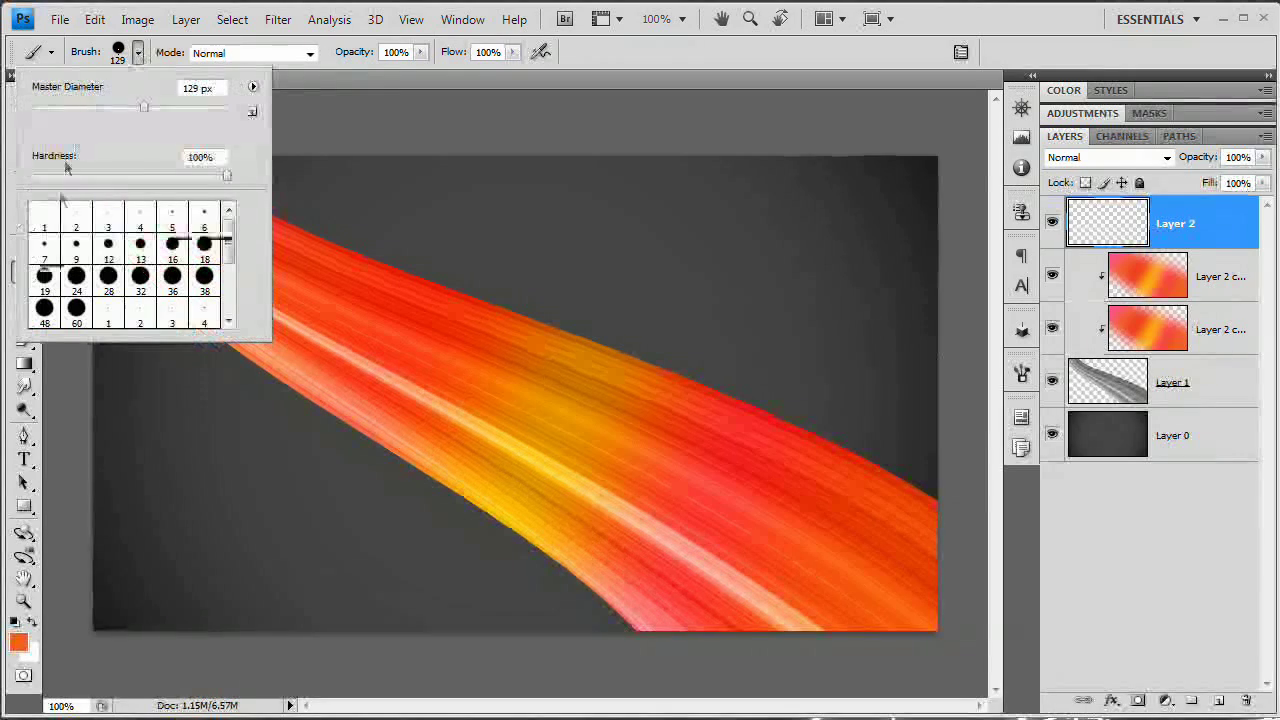
click(77, 313)
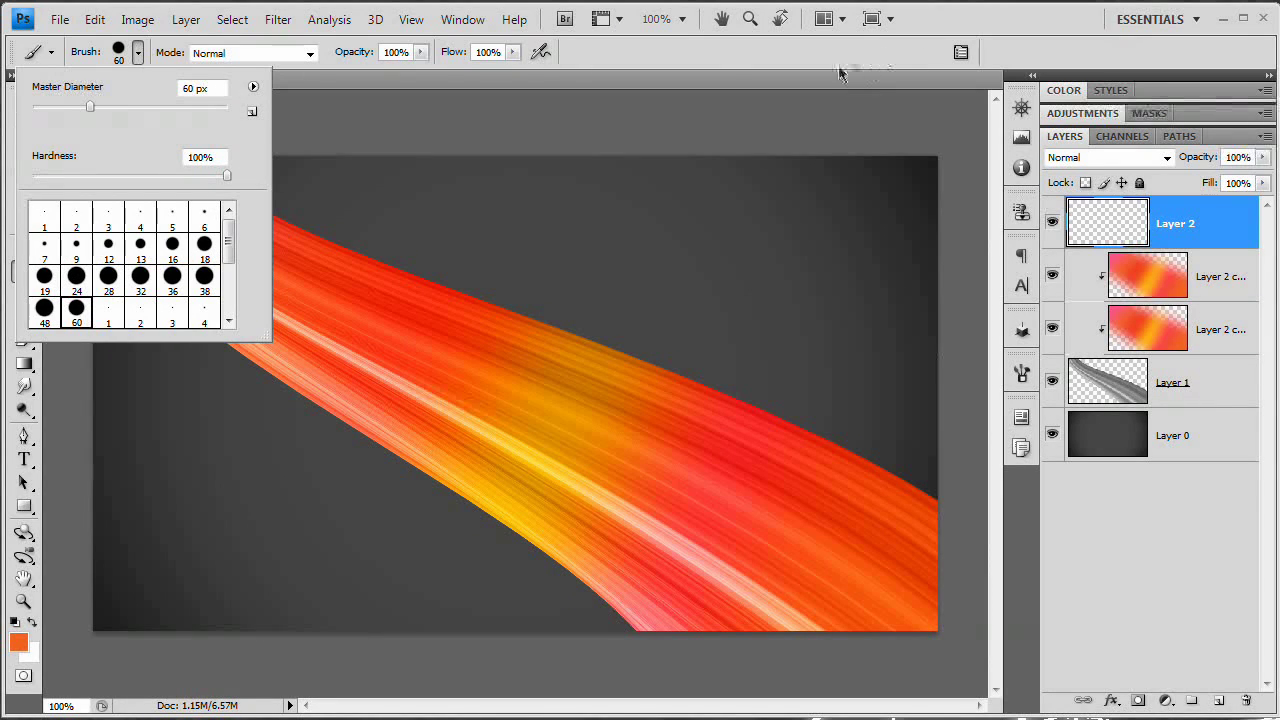
Enable Shape Dynamics with 100% pen-pressure size jitter and Scattering at 645% on both axes.
click(960, 53)
click(963, 53)
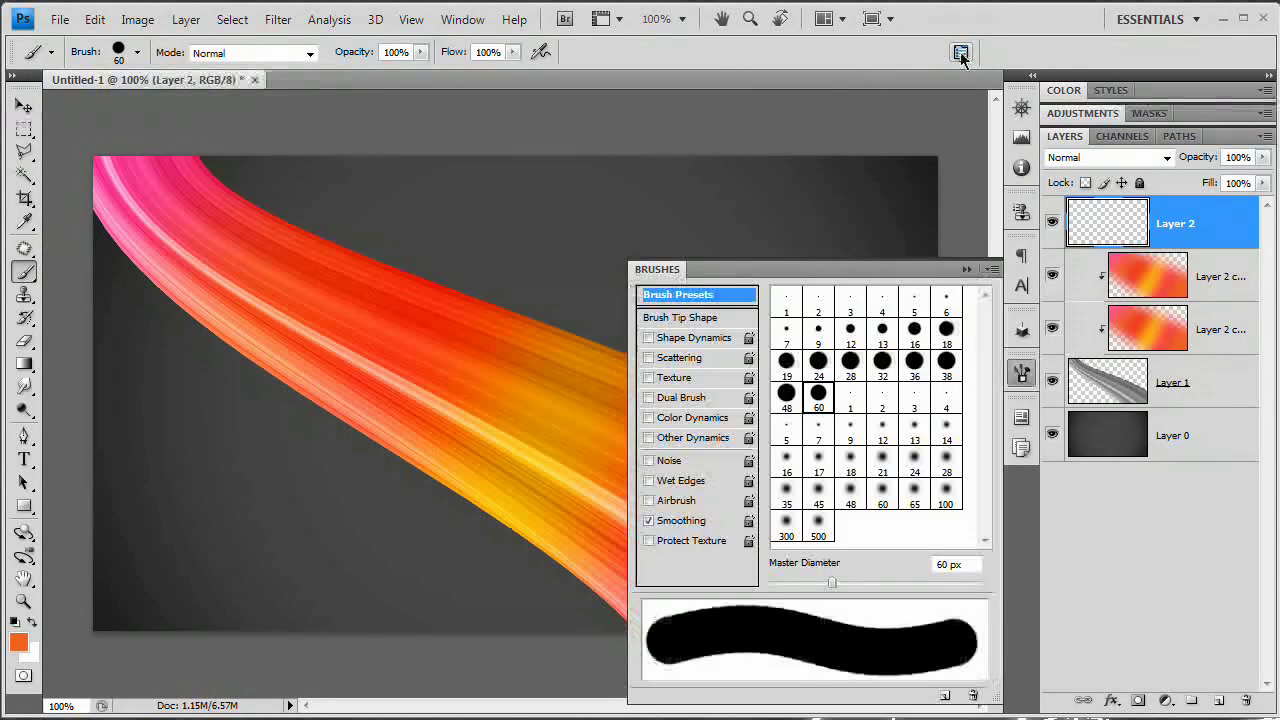
click(463, 19)
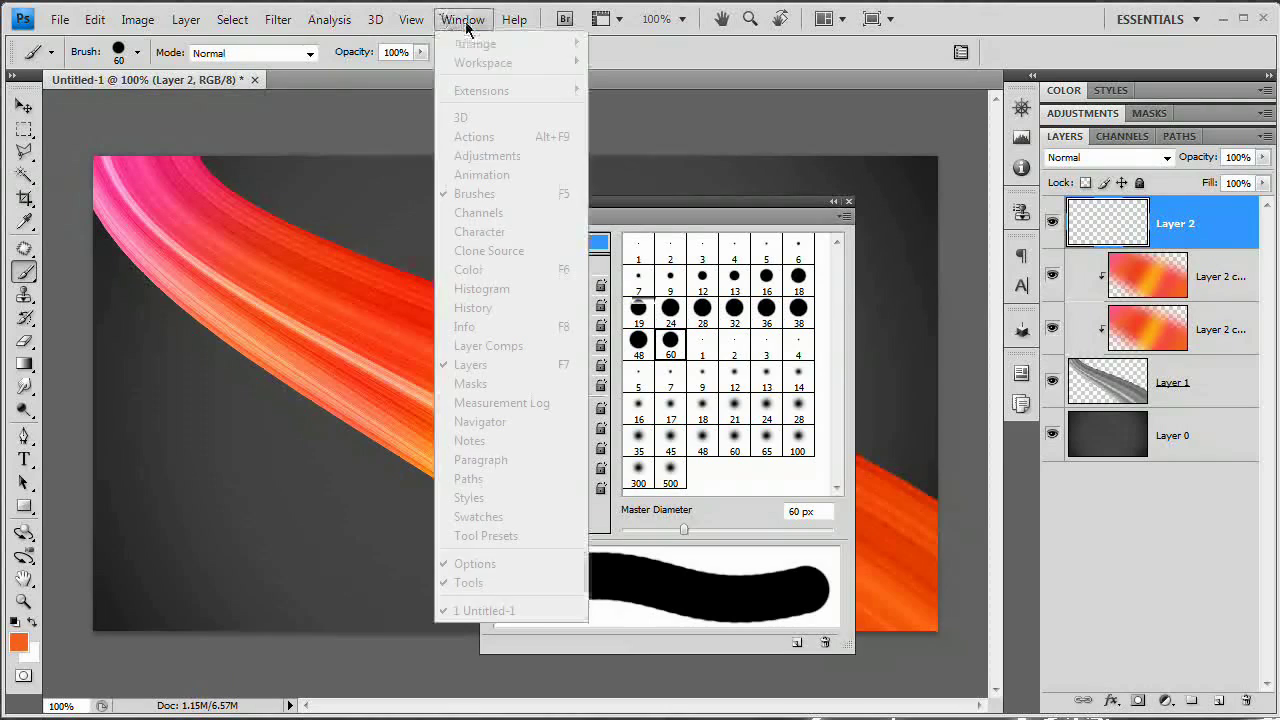
double_click(743, 217)
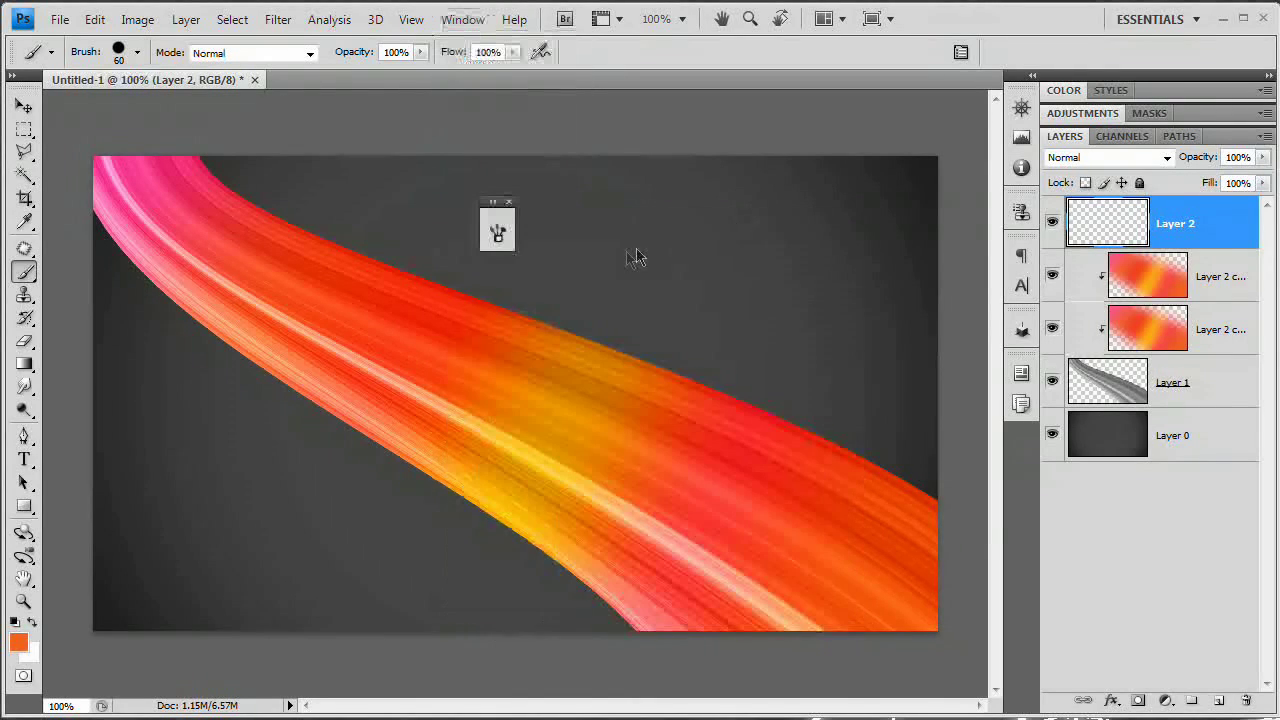
click(491, 225)
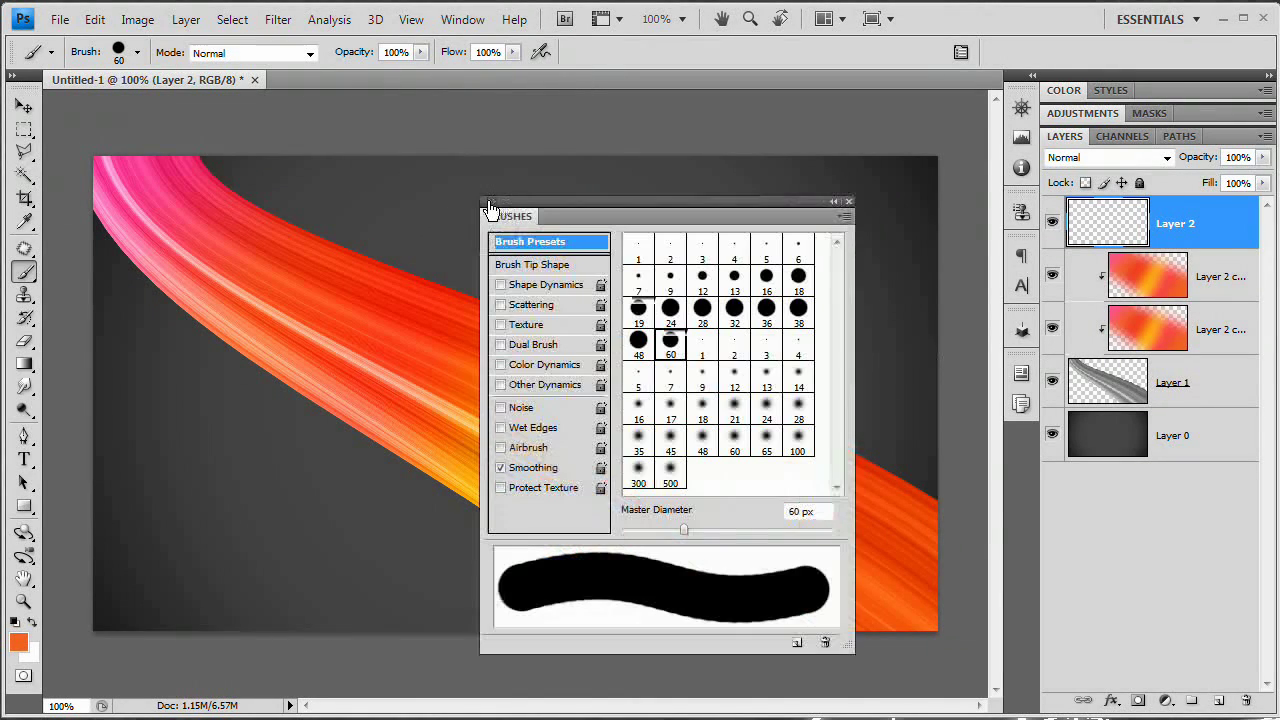
click(500, 285)
click(543, 287)
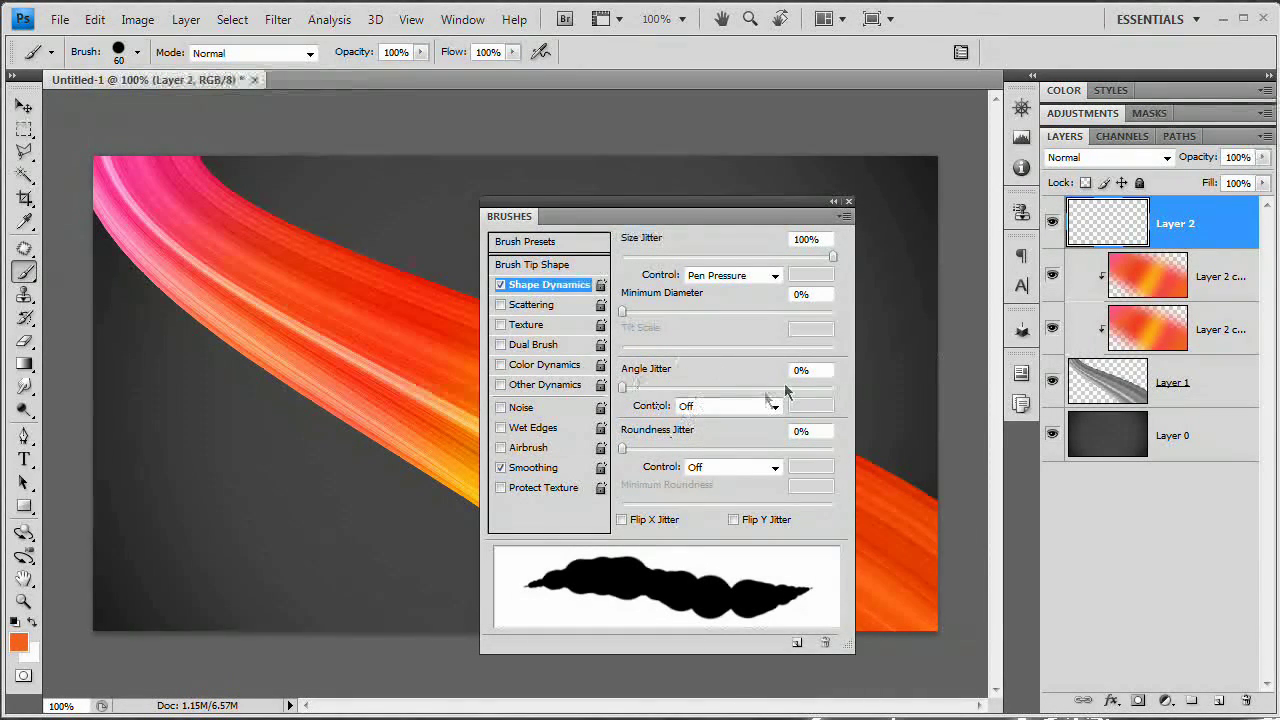
click(762, 276)
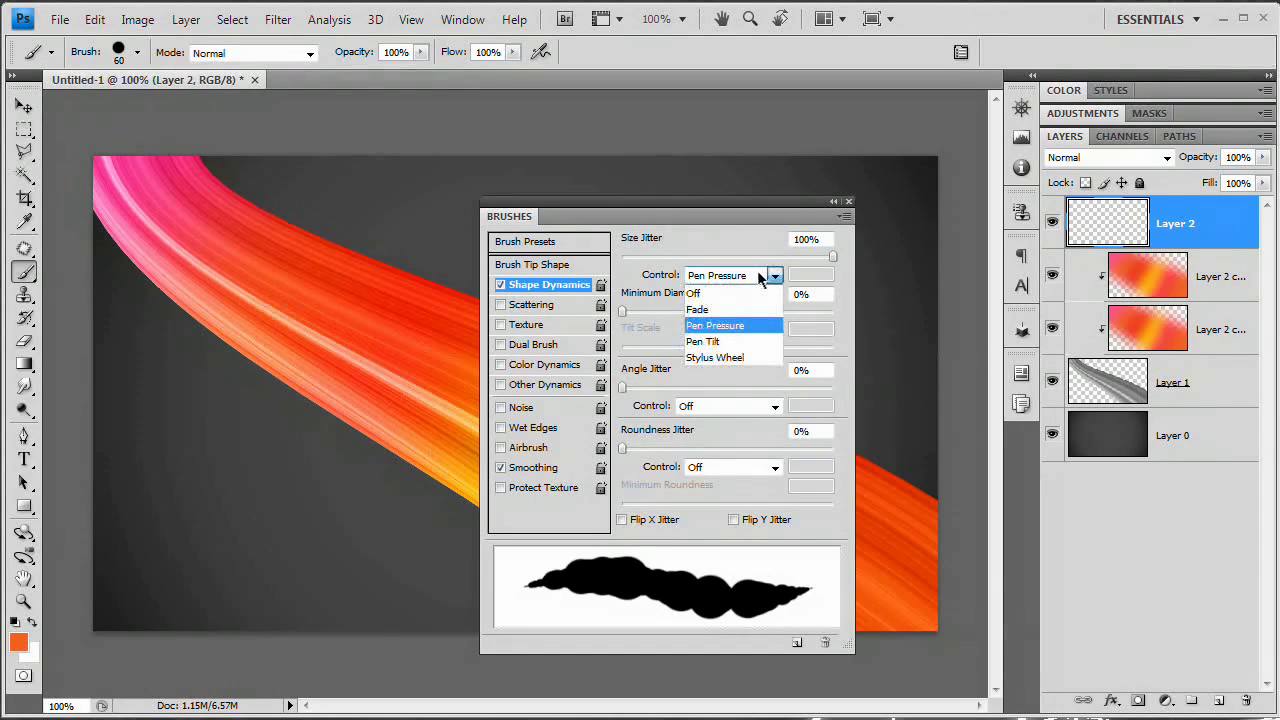
click(718, 326)
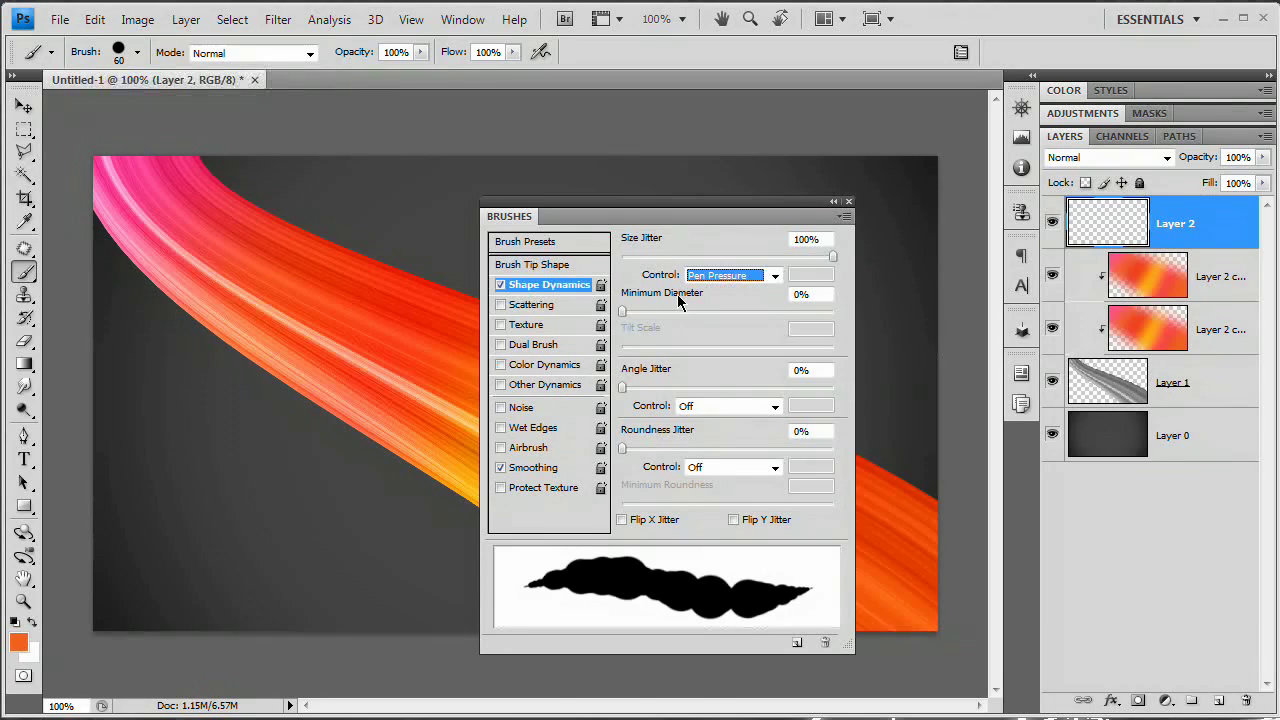
click(524, 305)
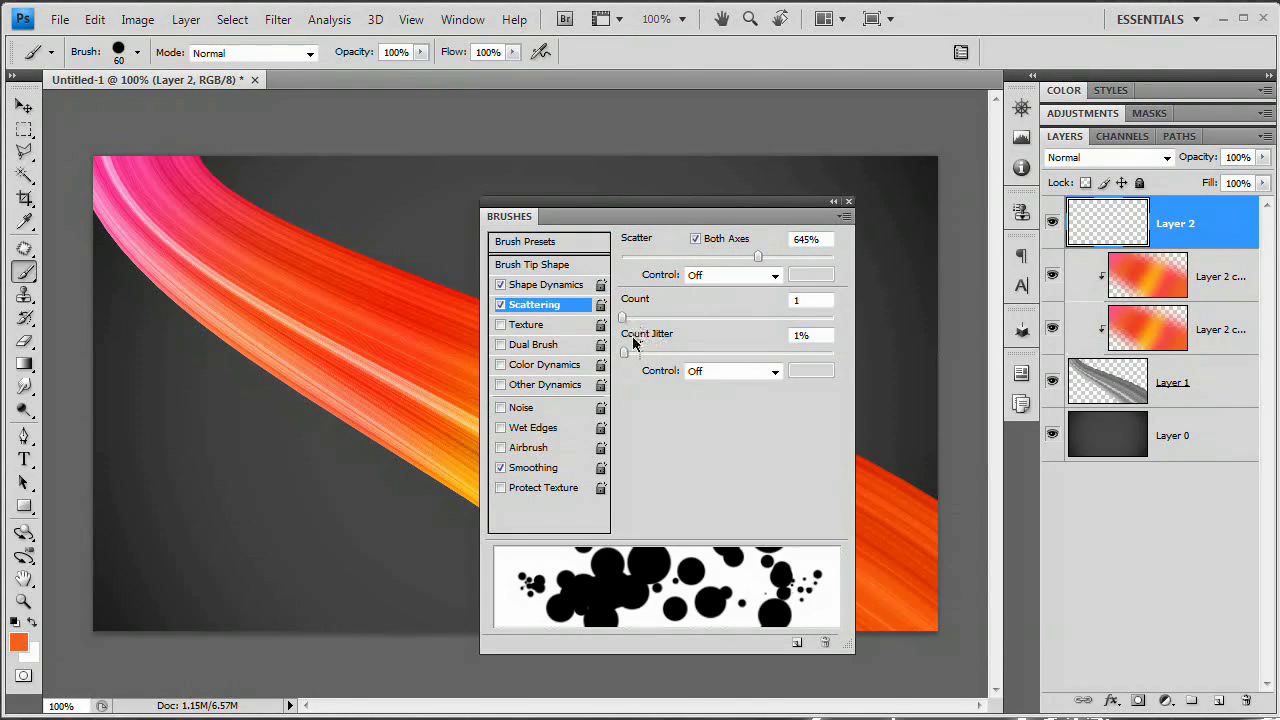
double_click(576, 214)
Switch to white and scatter dots along the ribbon's upper-left end and further down.
click(508, 202)
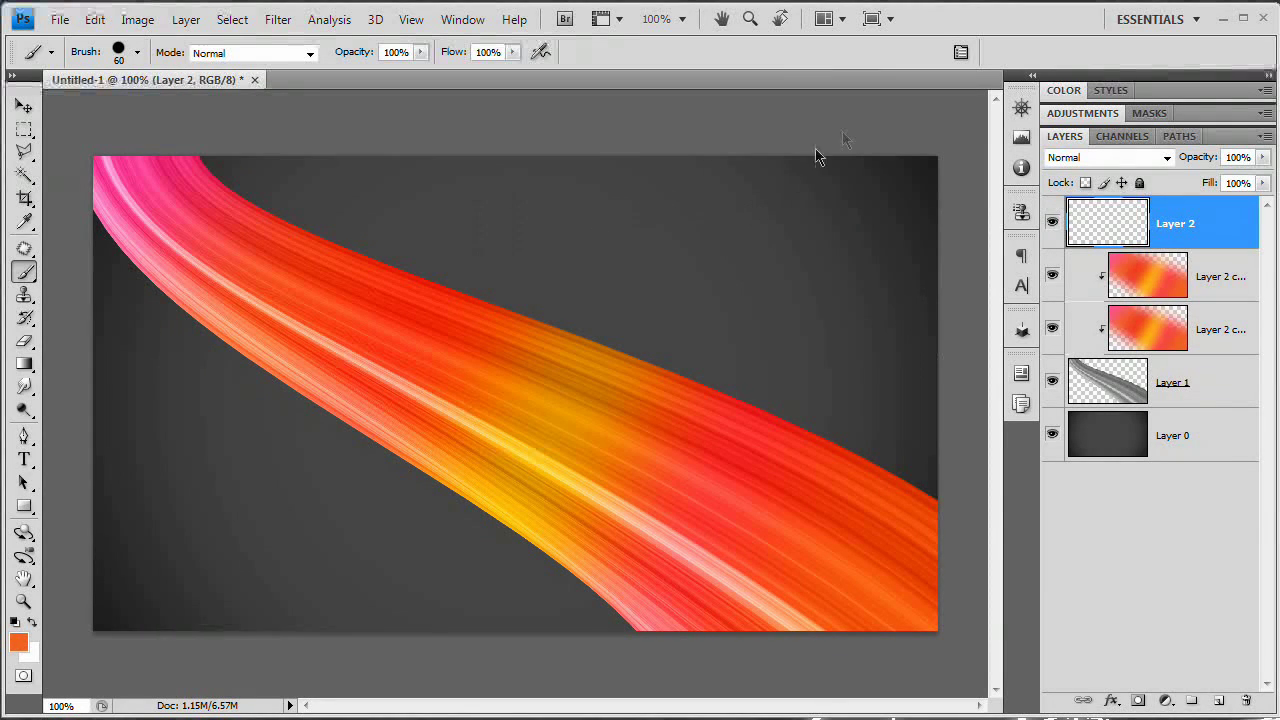
drag(917, 114, 917, 116)
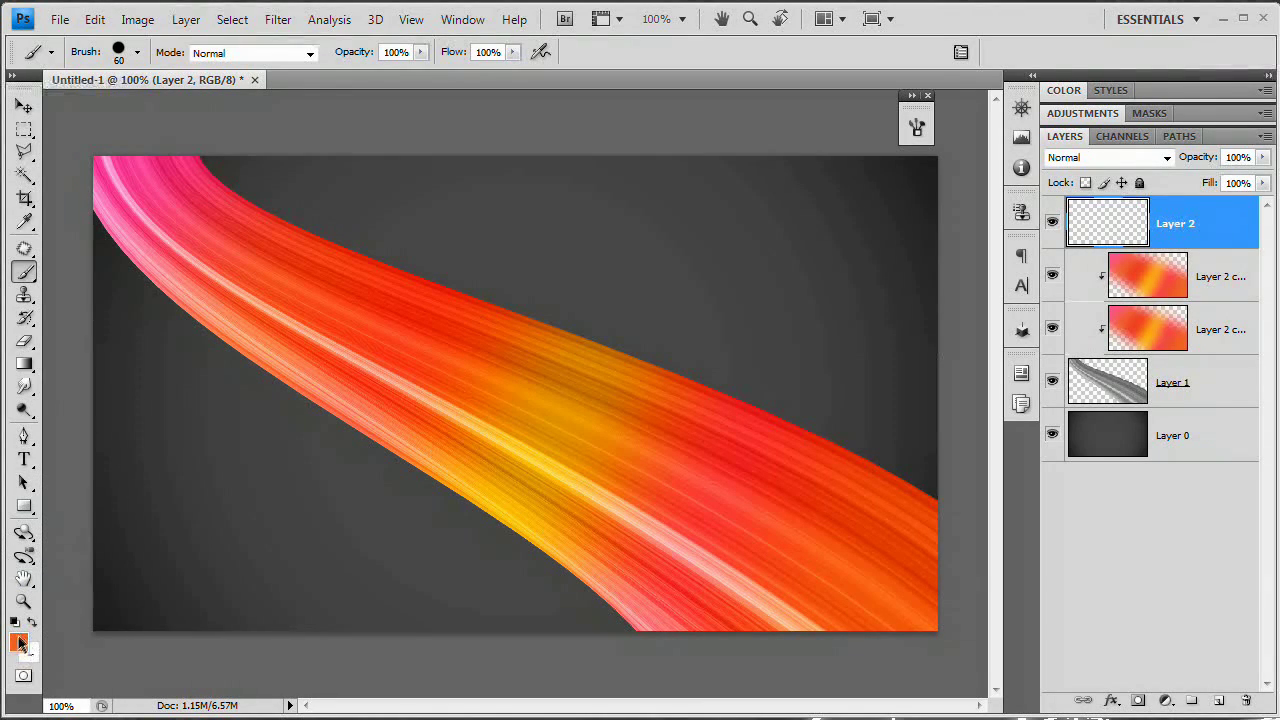
key(x)
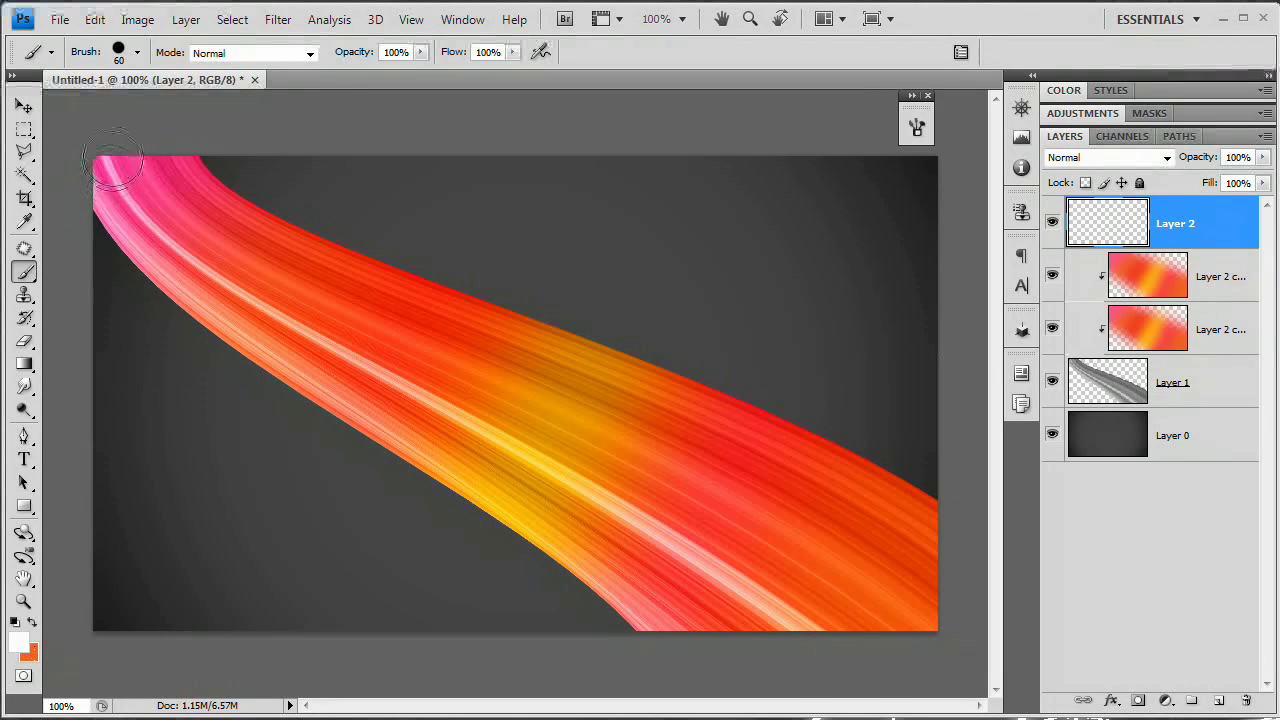
mouse_move(98, 158)
mouse_down()
mouse_move(277, 189)
mouse_move(450, 395)
mouse_up()
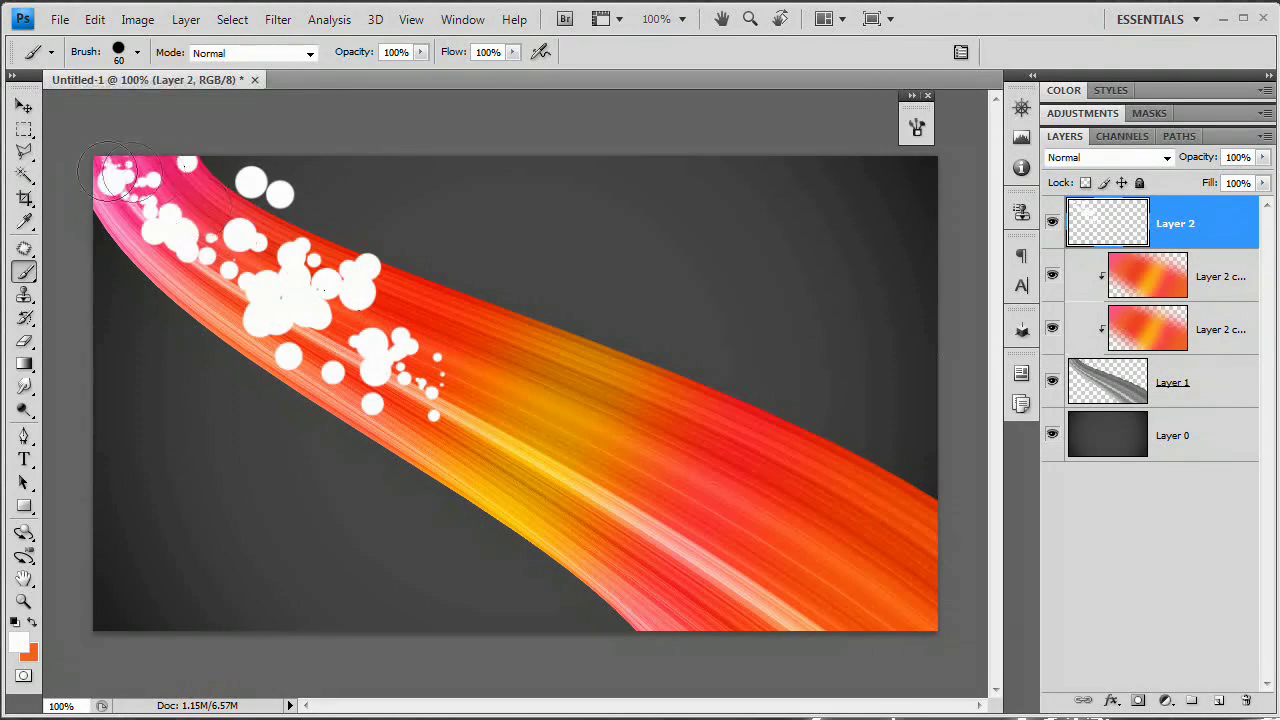
key(ctrl+z)
drag(100, 162, 472, 345)
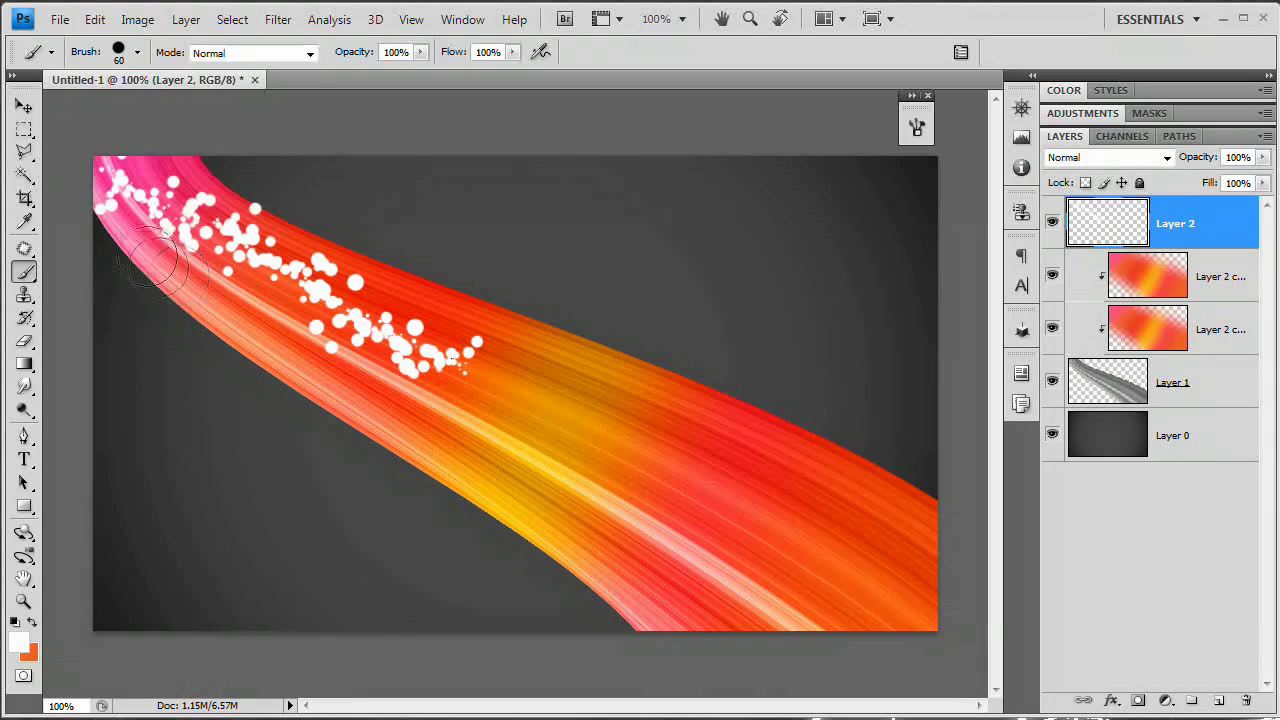
mouse_move(360, 343)
mouse_down()
mouse_move(745, 505)
mouse_move(846, 515)
mouse_up()
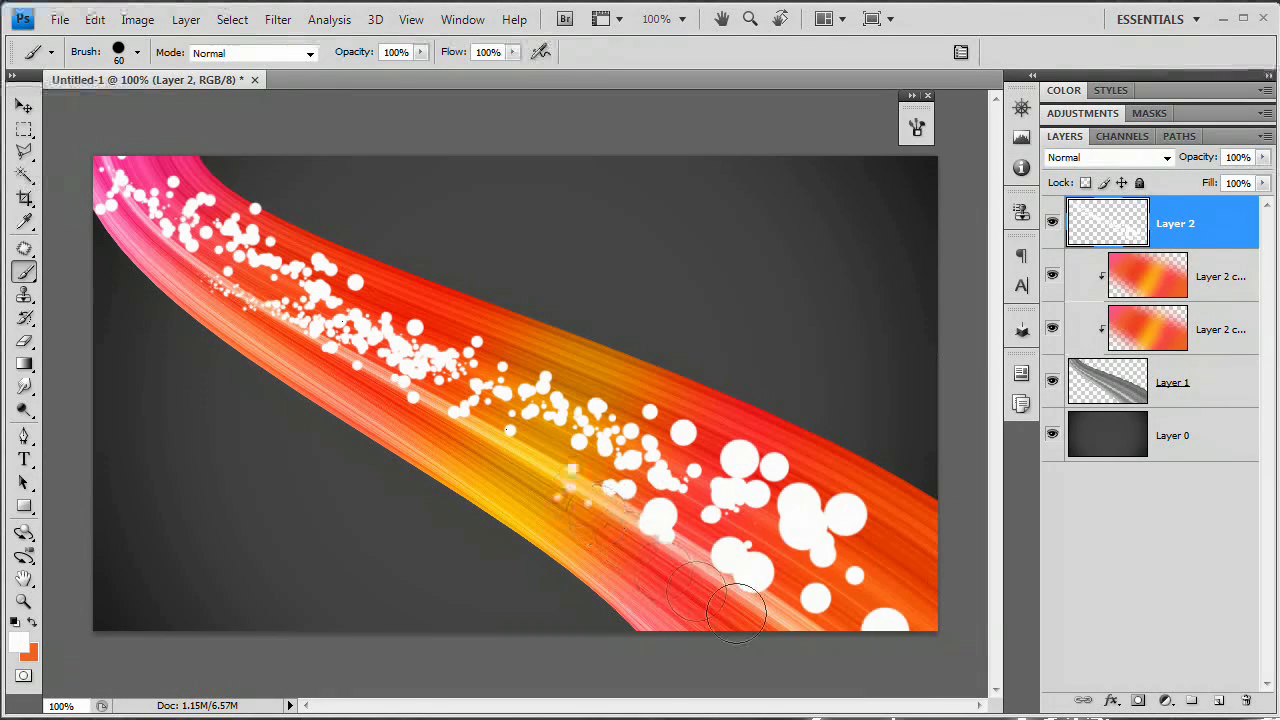
Add more white dots across the ribbon's middle and edges and onto the surrounding background.
mouse_move(555, 470)
mouse_down()
mouse_move(828, 540)
mouse_move(775, 485)
mouse_move(920, 575)
mouse_up()
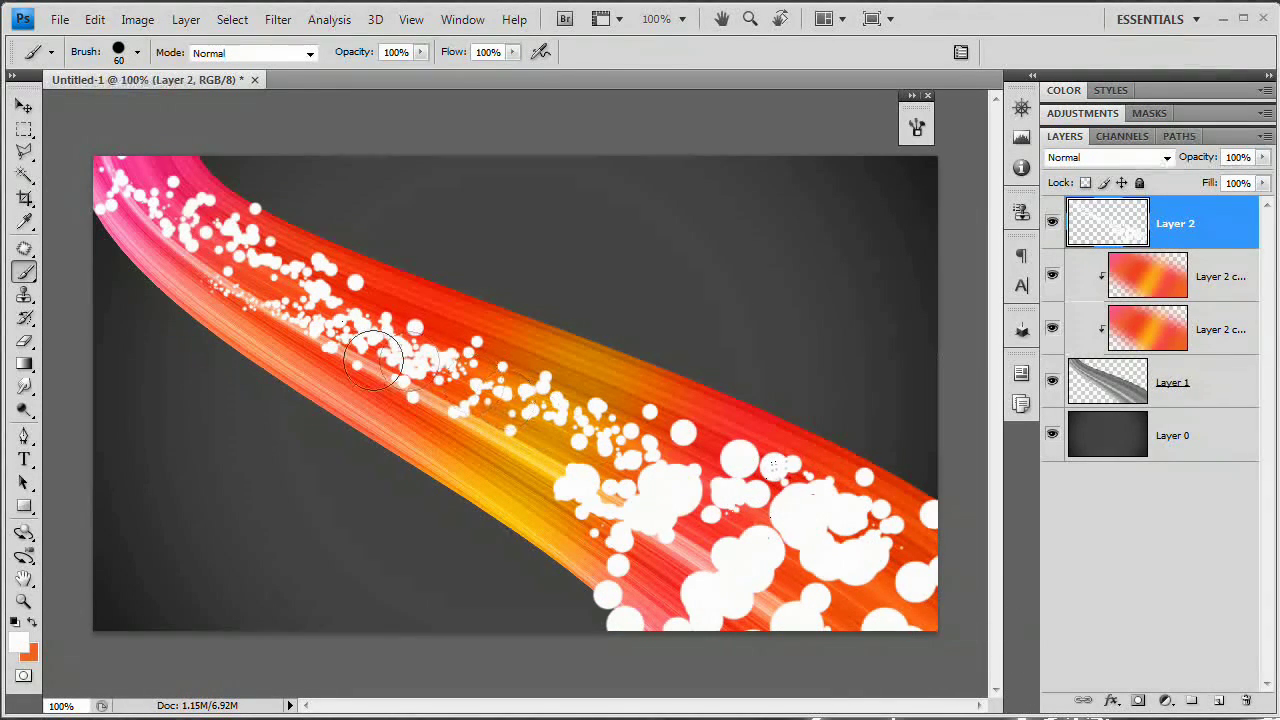
drag(330, 385, 570, 425)
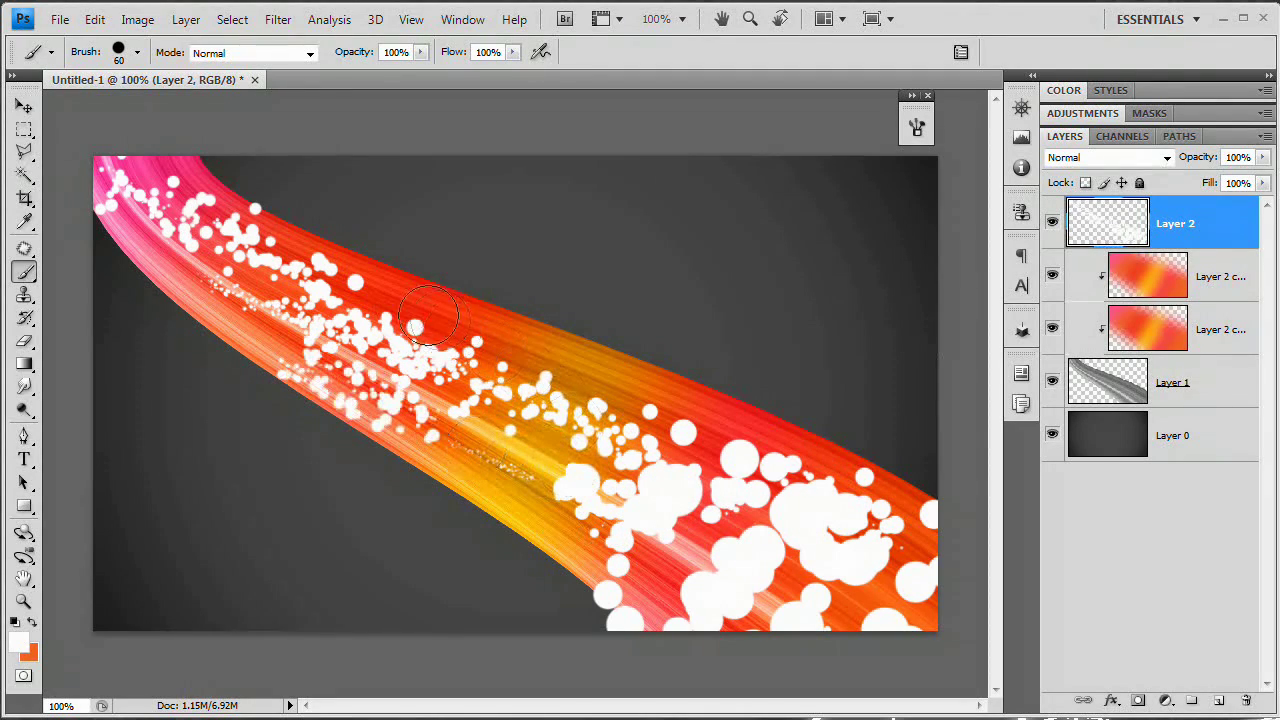
drag(435, 333, 697, 428)
drag(130, 274, 178, 300)
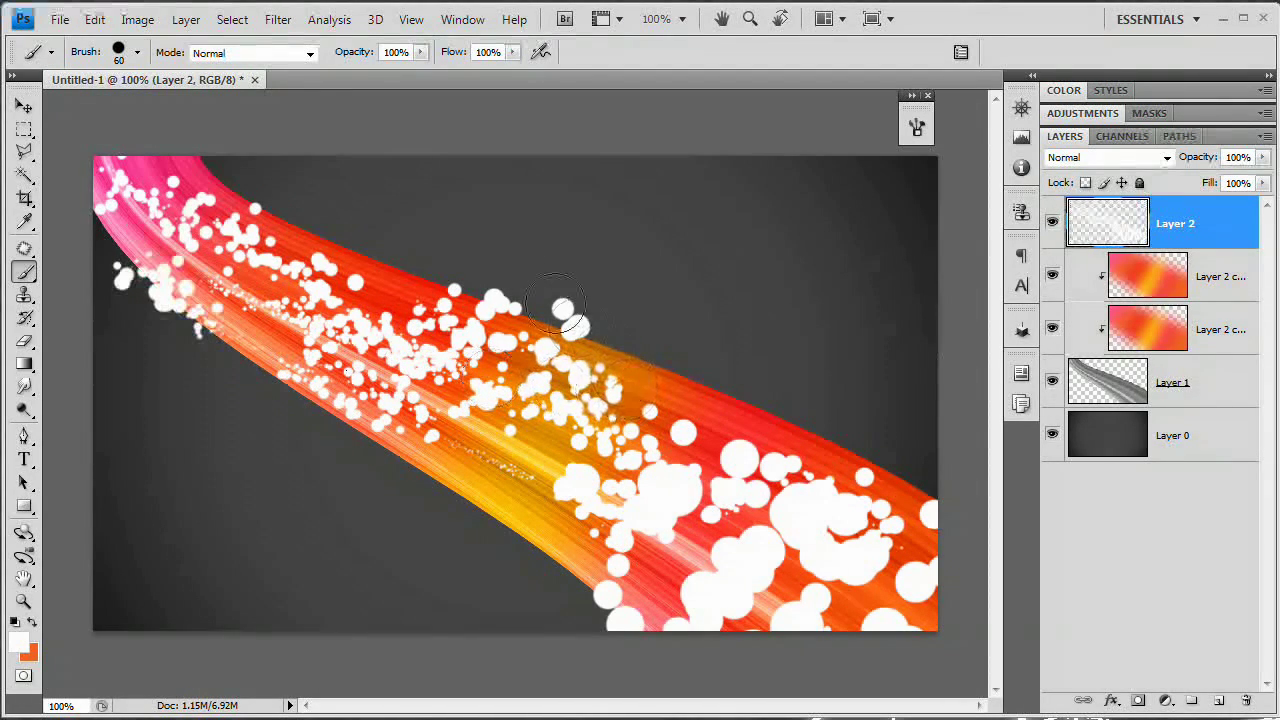
drag(462, 345, 395, 235)
click(685, 362)
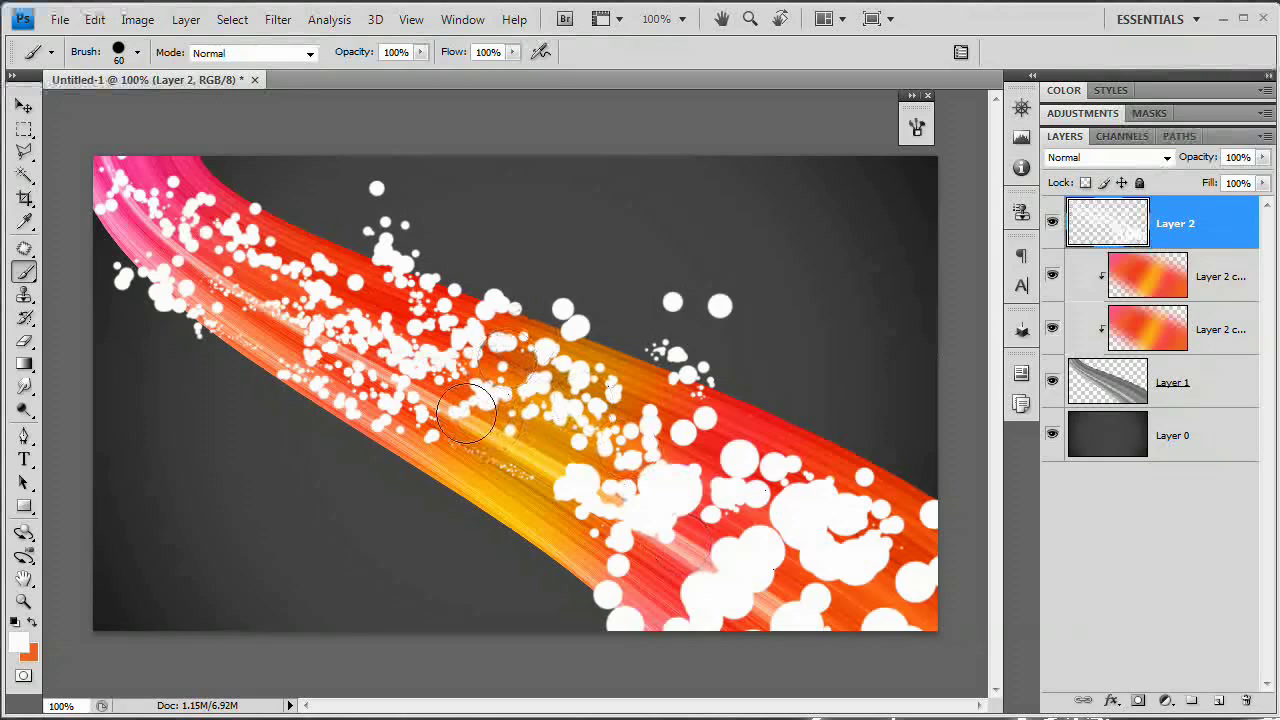
drag(460, 492, 405, 482)
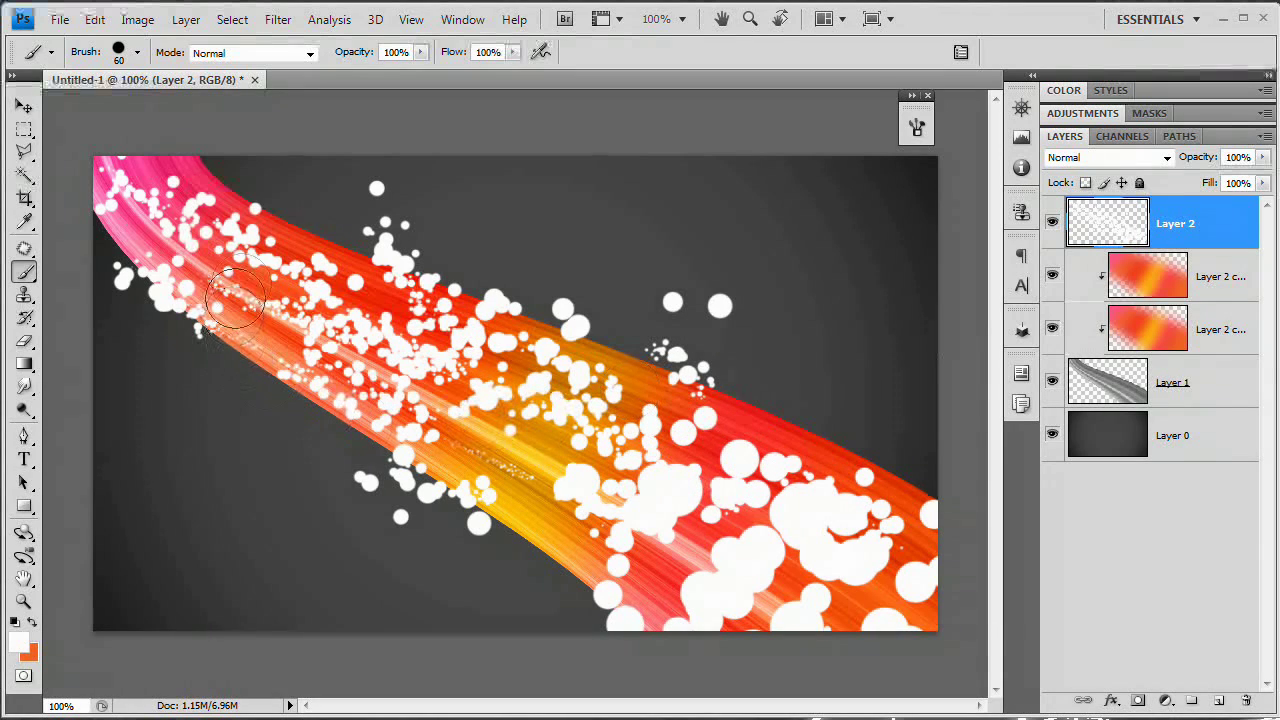
mouse_move(674, 471)
mouse_down()
mouse_move(738, 518)
mouse_move(416, 330)
mouse_move(385, 250)
mouse_up()
Duplicate the dots layer, hide the copy, and give Layer 2 a 5-pixel Gaussian Blur.
key(ctrl+j)
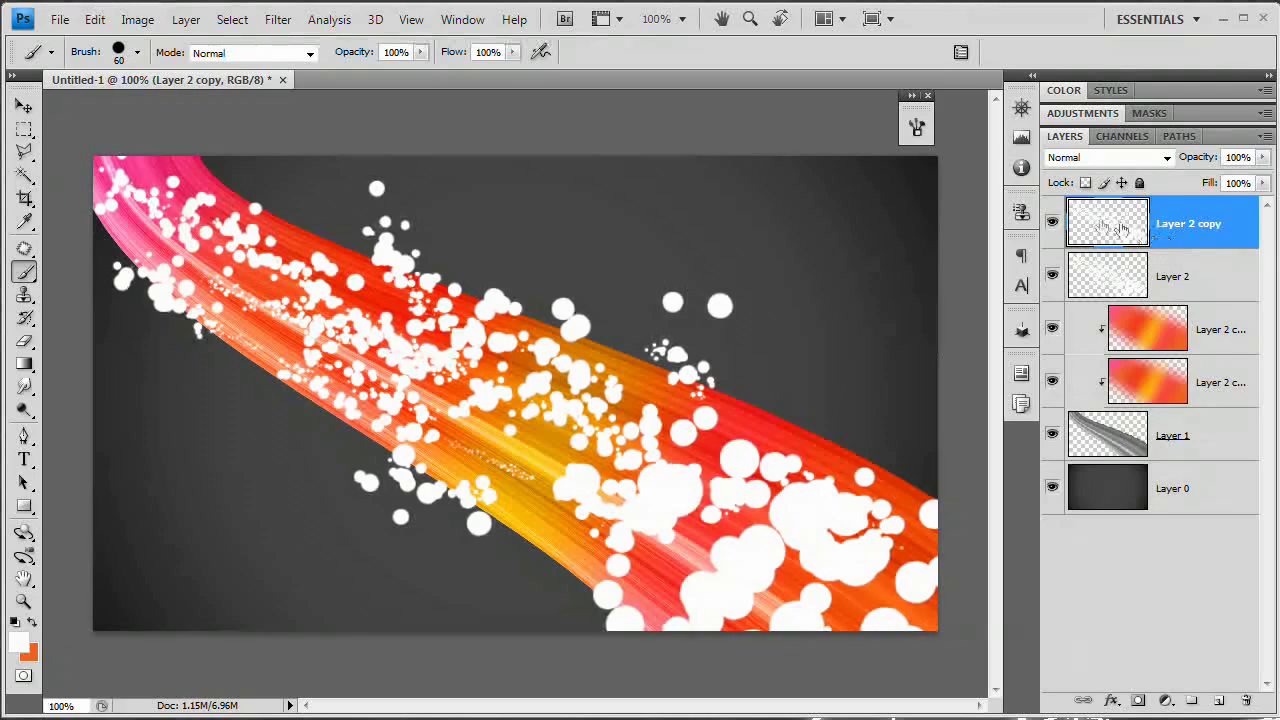
click(1051, 226)
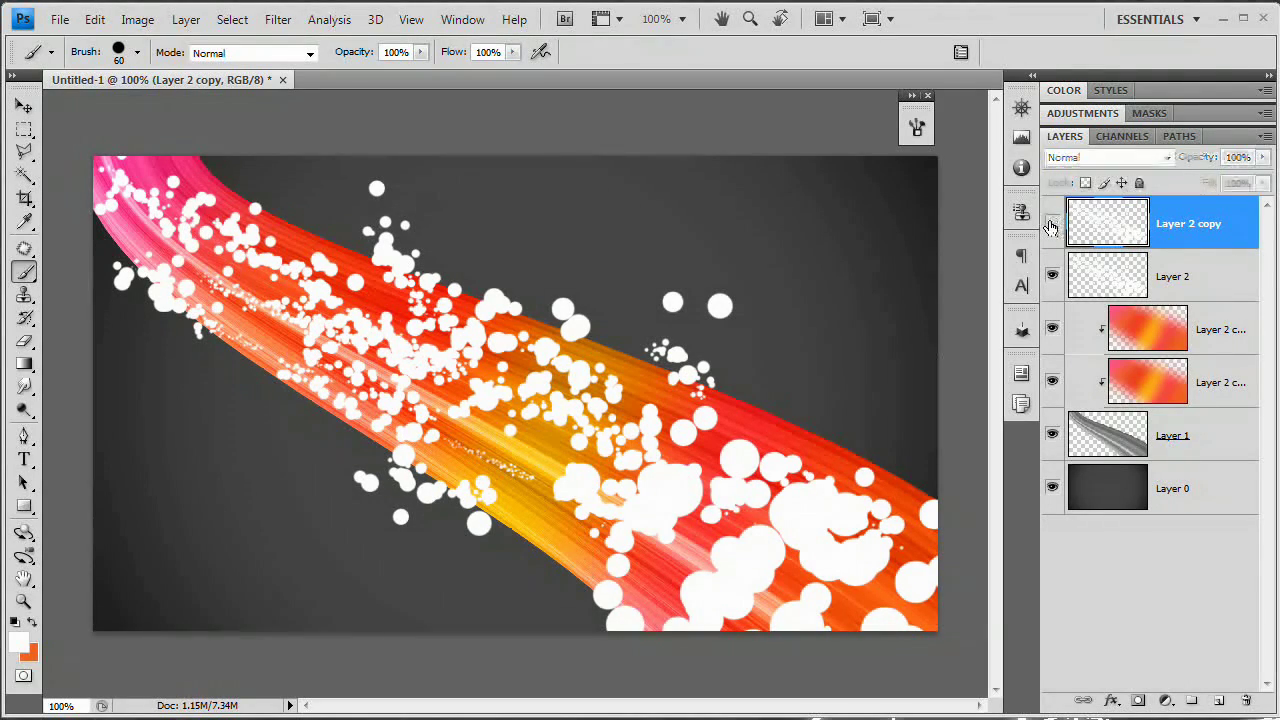
click(1103, 278)
click(278, 19)
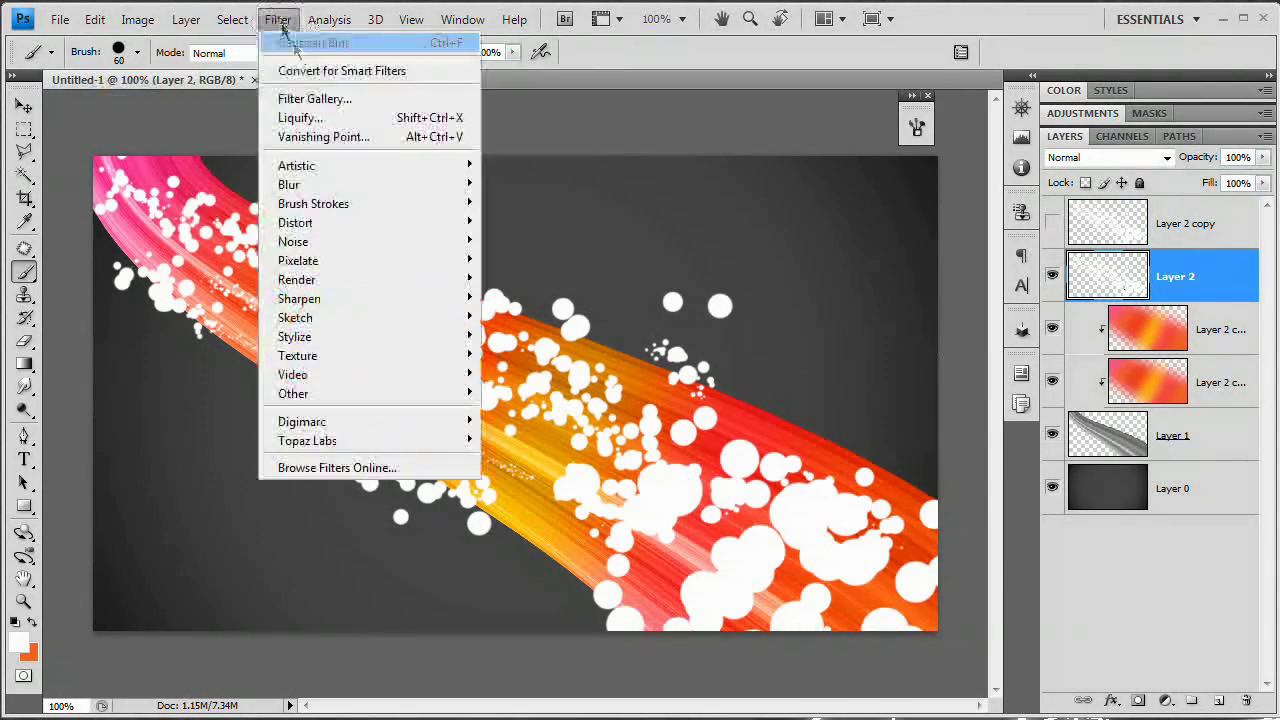
mouse_move(300, 184)
click(545, 254)
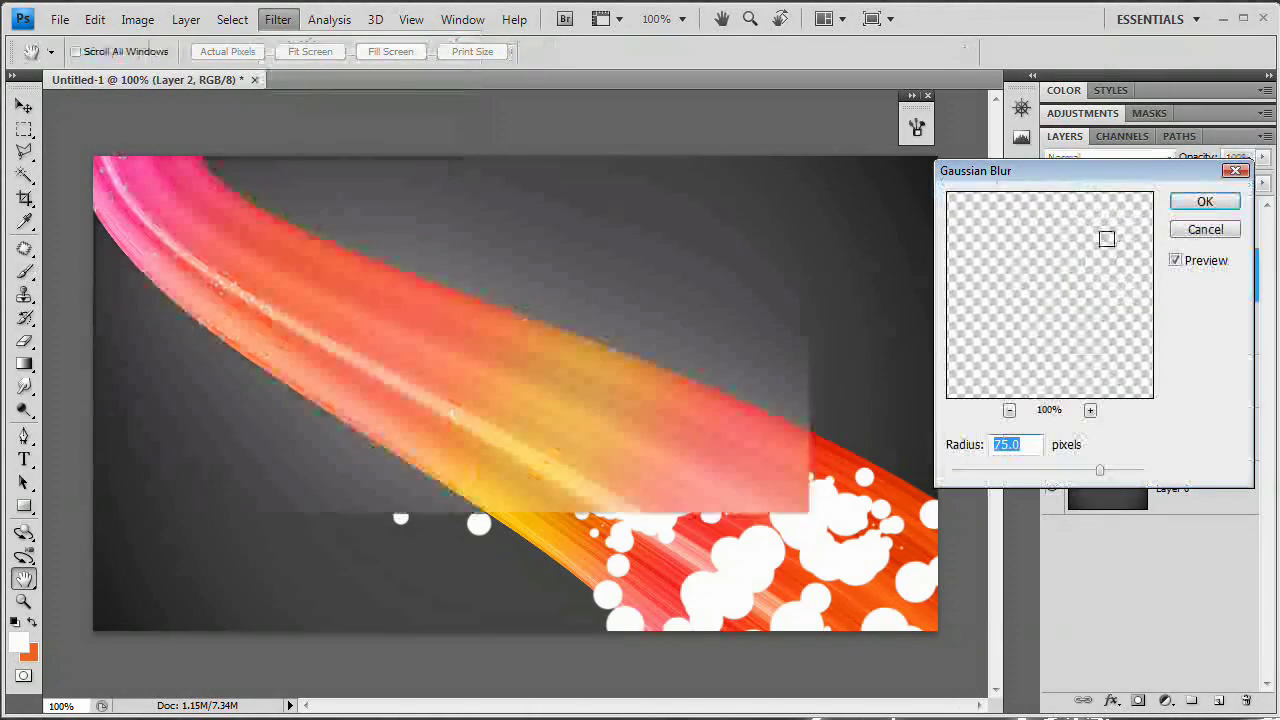
drag(1095, 177, 955, 173)
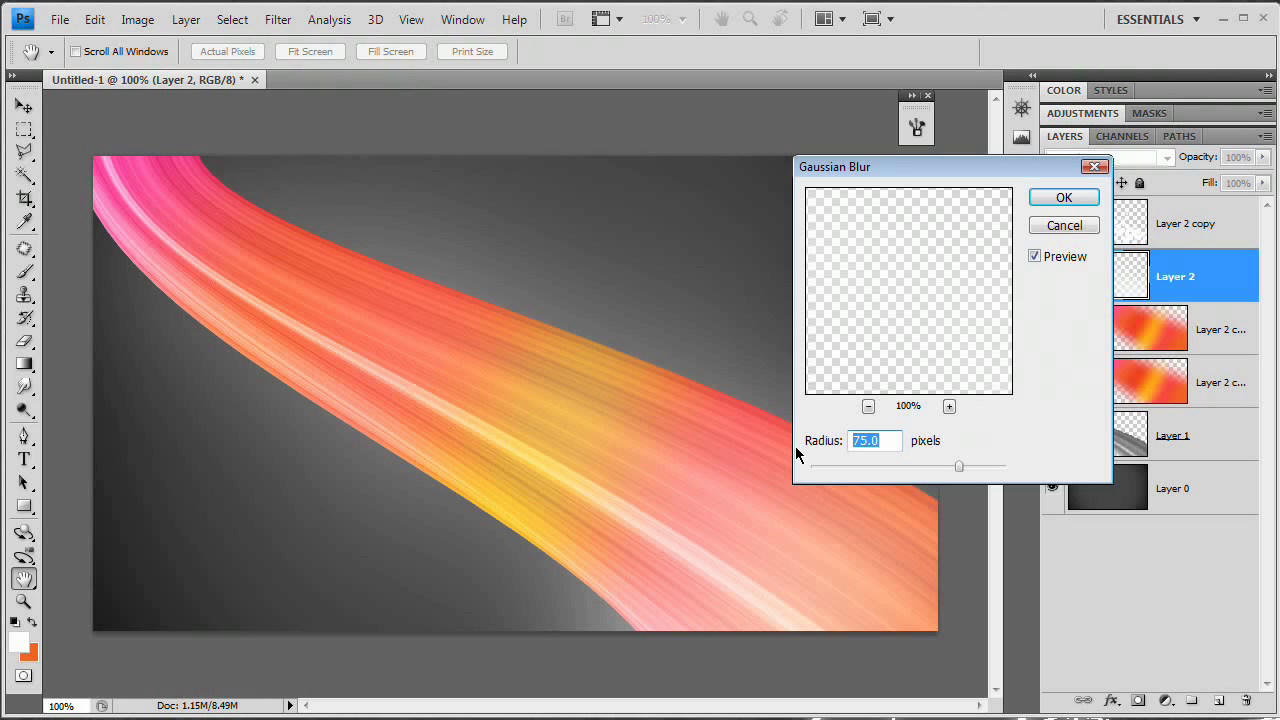
click(1064, 198)
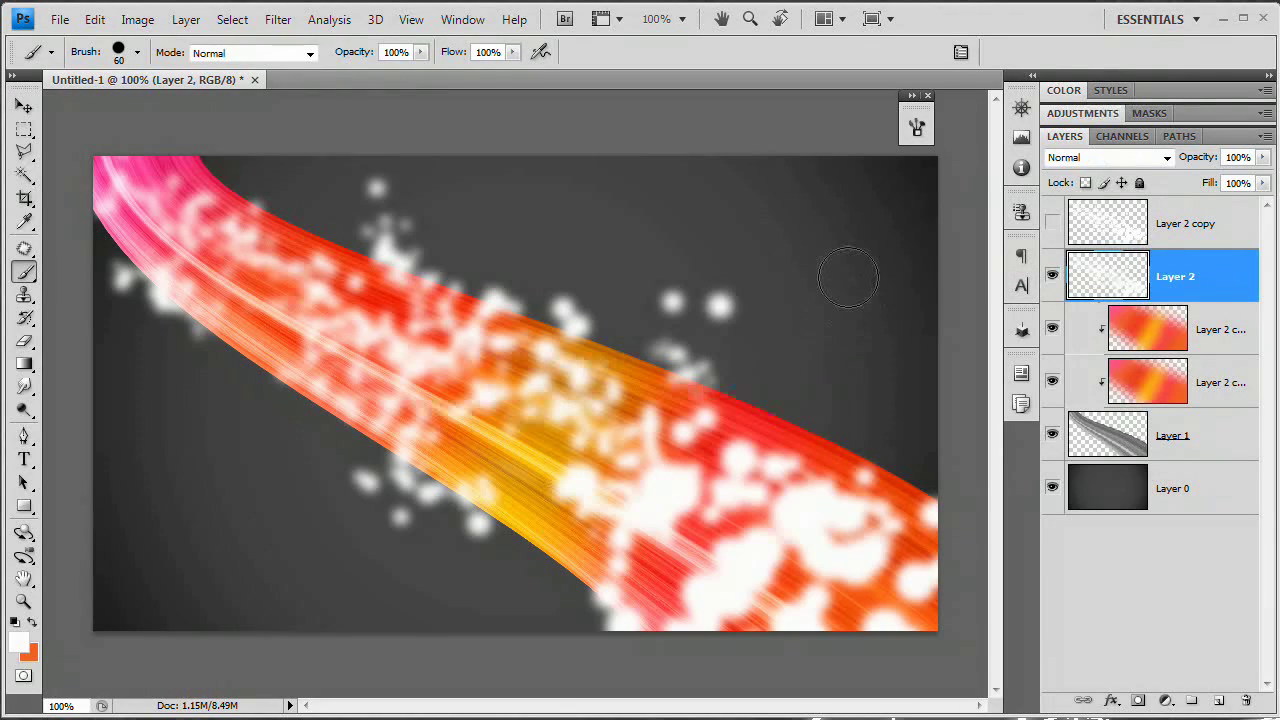
Colorize the blurred dots with Hue 59, Saturation 100 and Lightness -18.
key(ctrl+u)
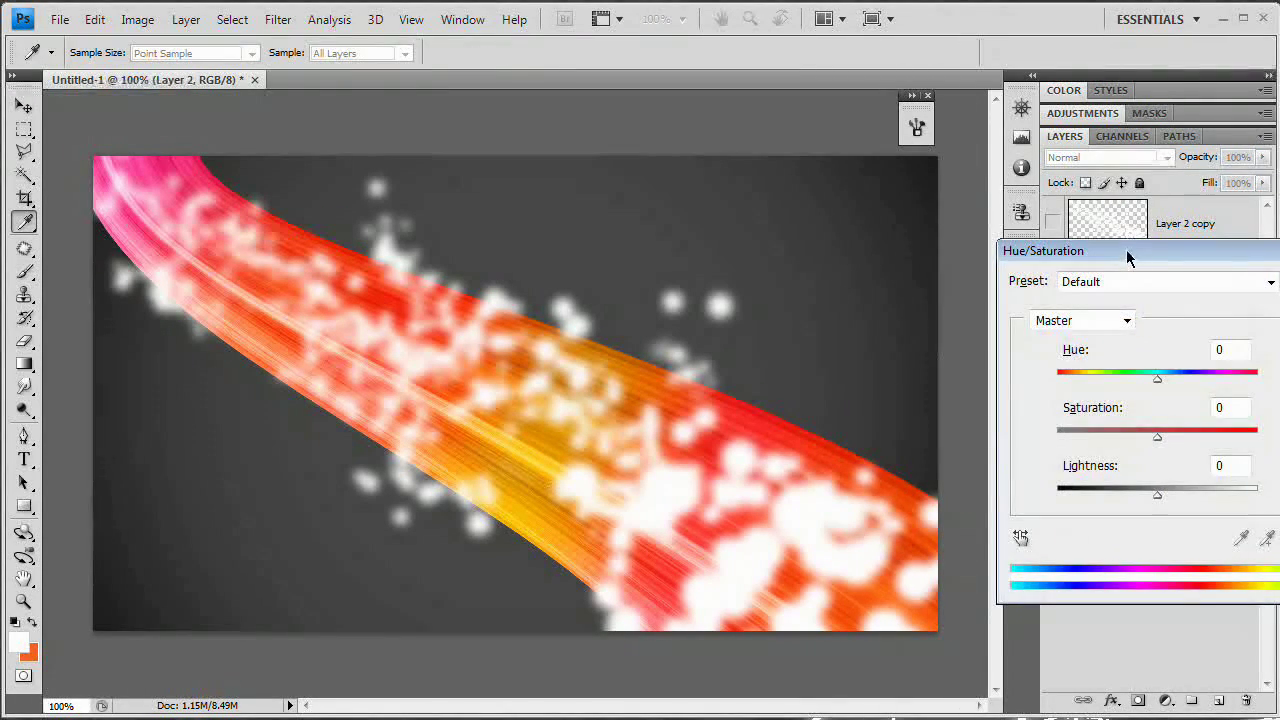
drag(1127, 257, 951, 109)
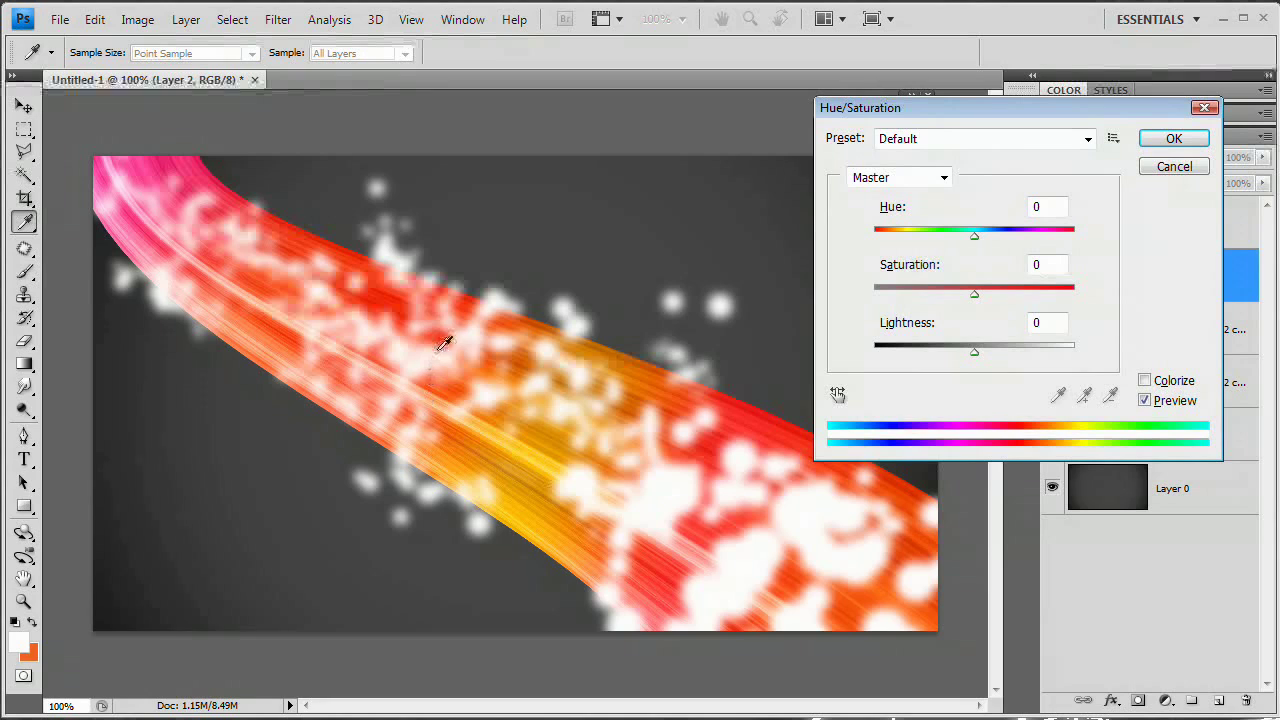
click(1146, 381)
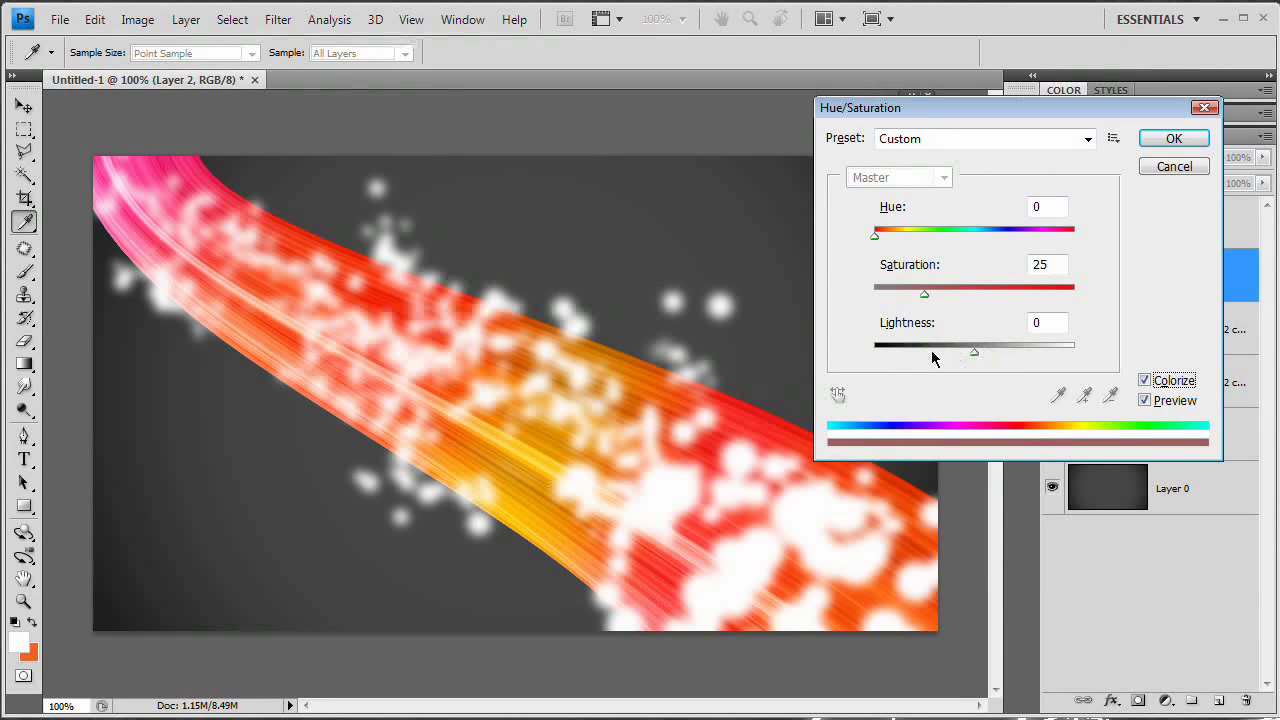
drag(932, 352, 936, 347)
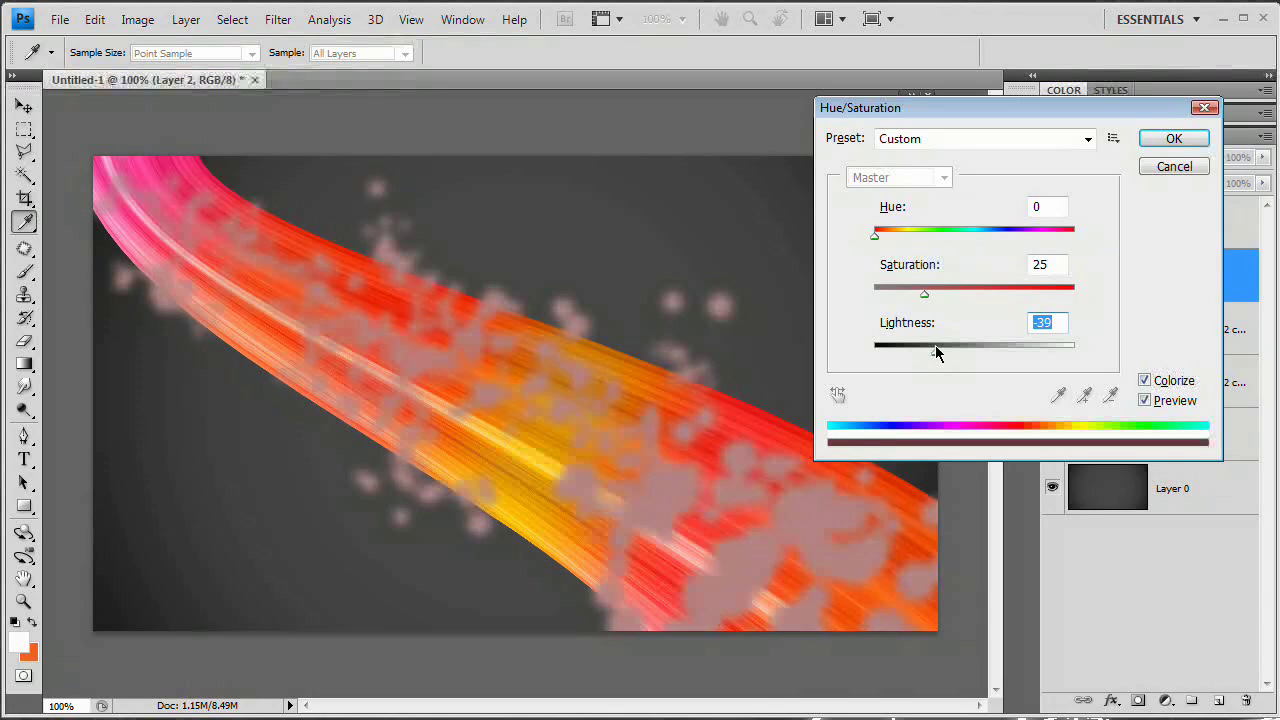
drag(924, 294, 1114, 311)
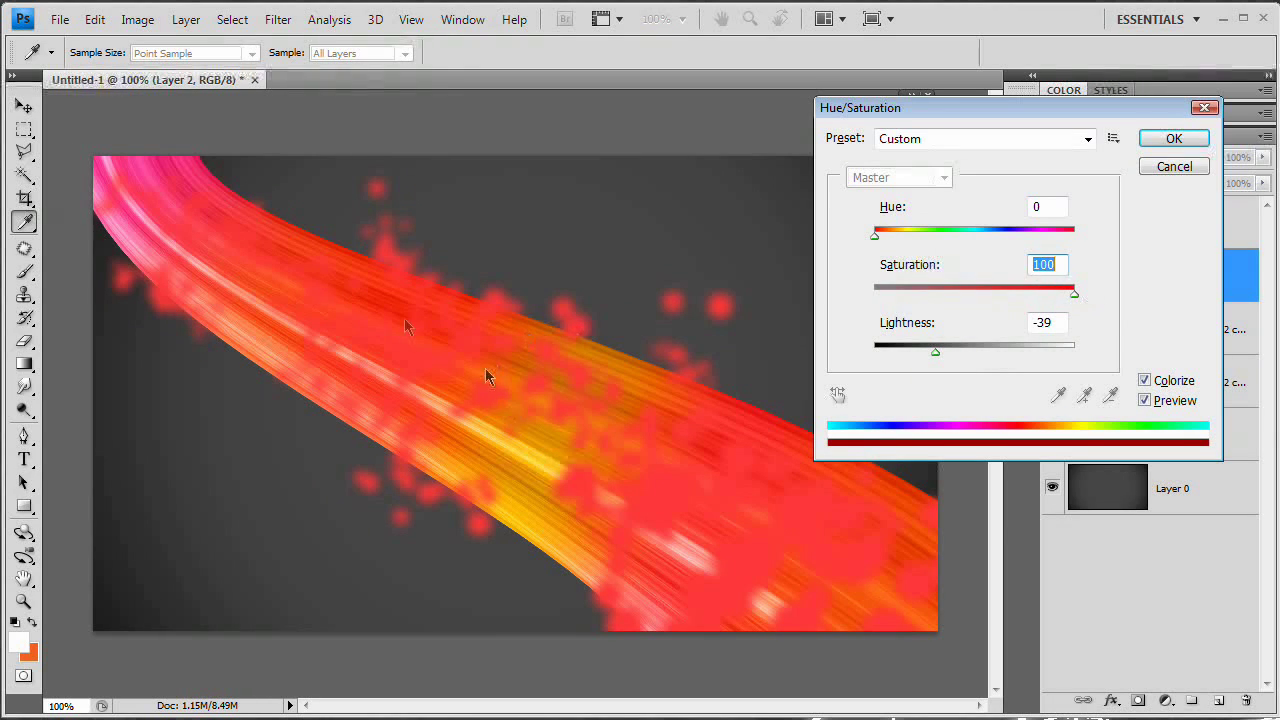
drag(877, 238, 908, 234)
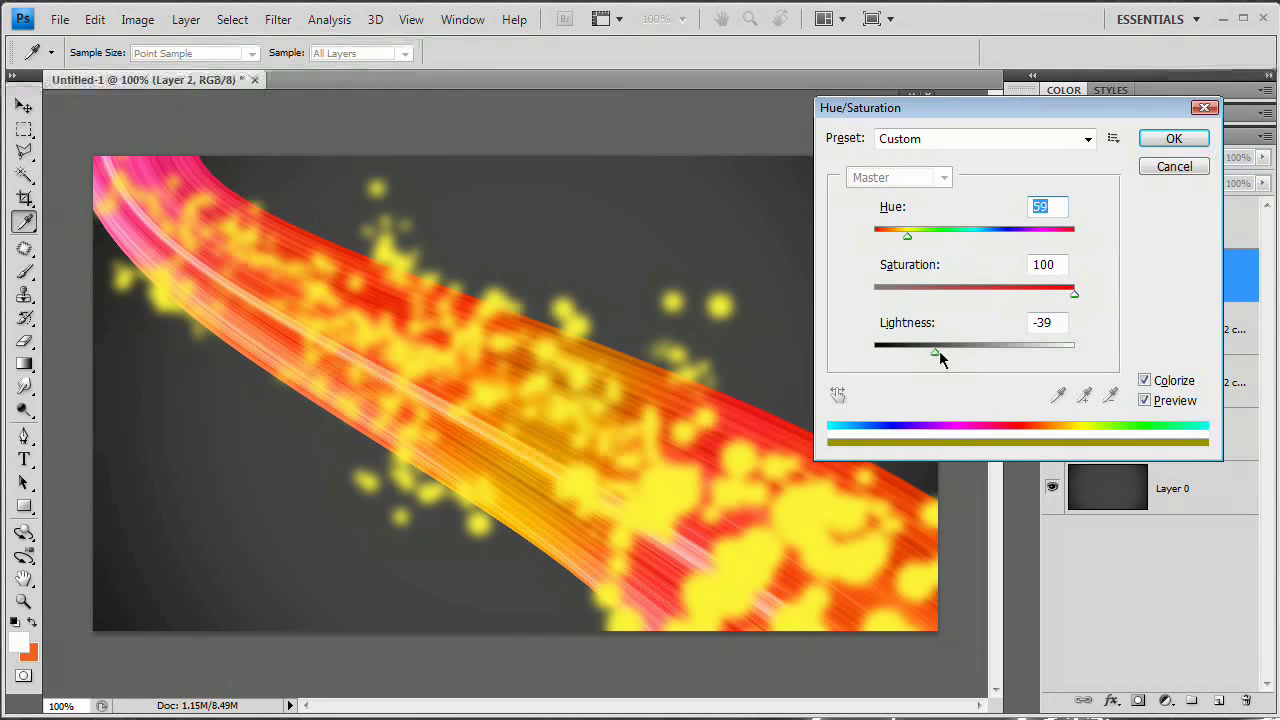
drag(937, 357, 958, 356)
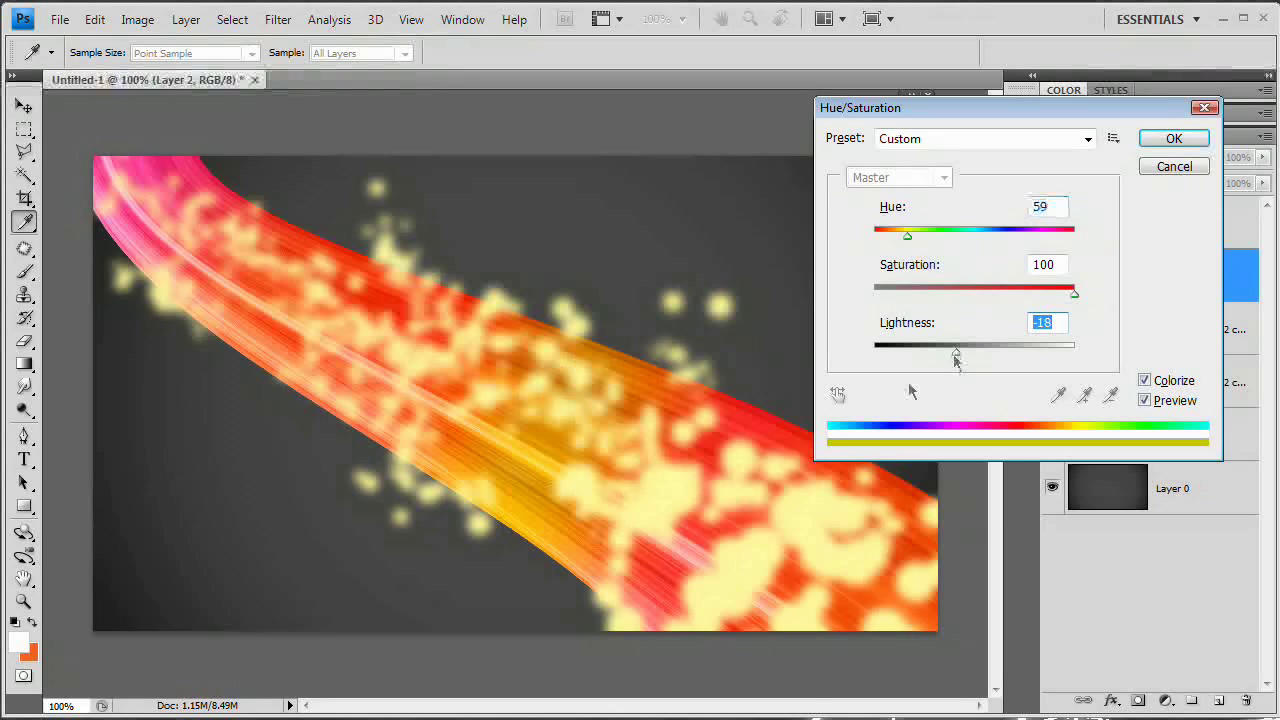
click(1173, 140)
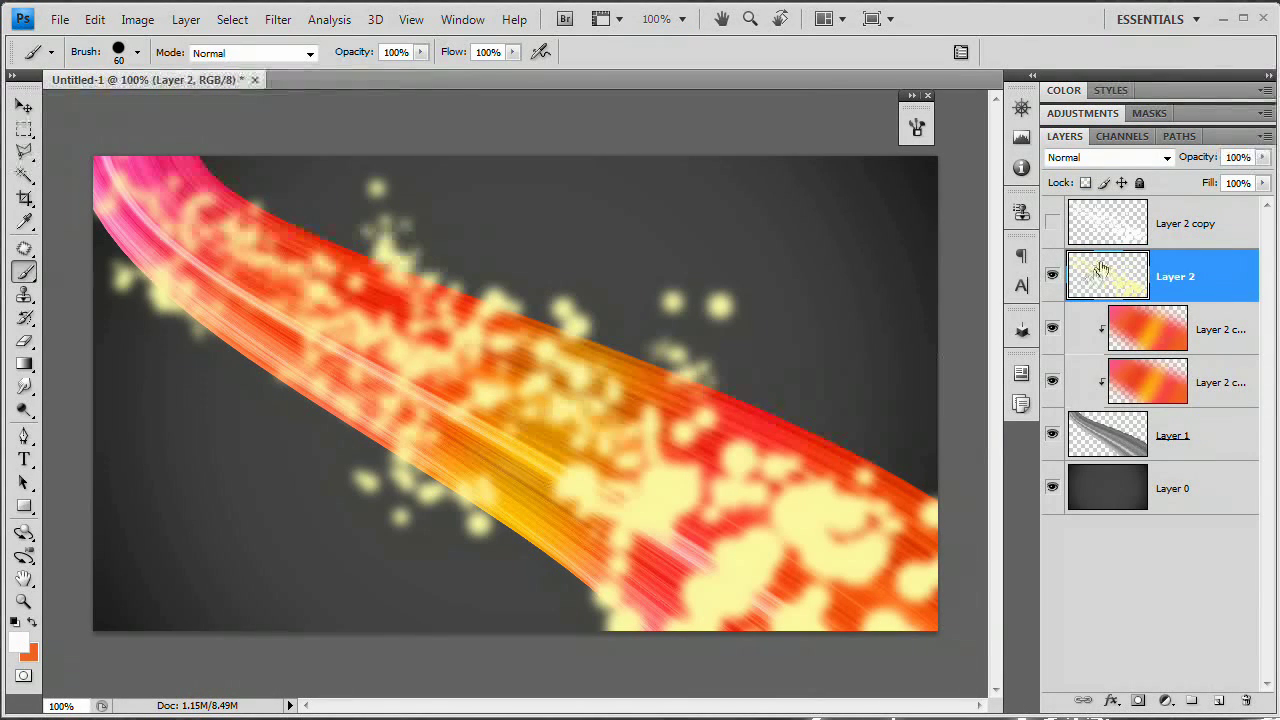
Blend the yellow glow on Layer 2 in Overlay, then show and select Layer 2 copy.
click(1114, 160)
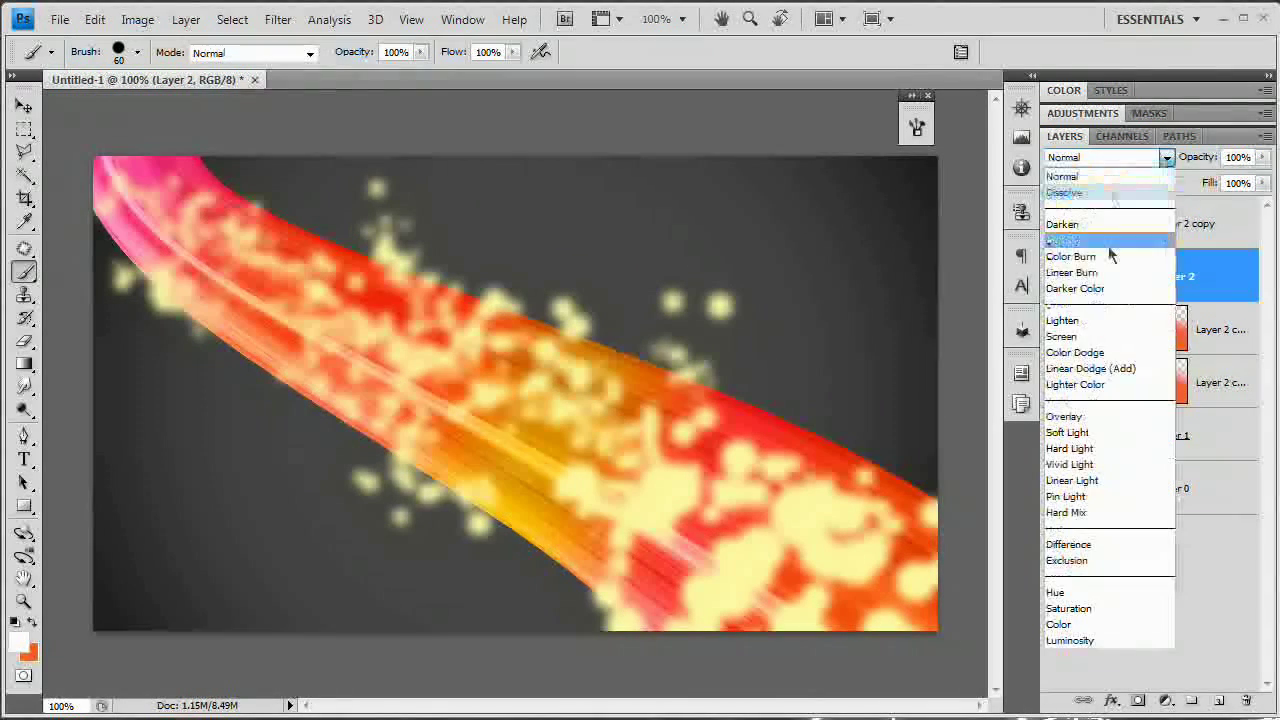
click(1085, 418)
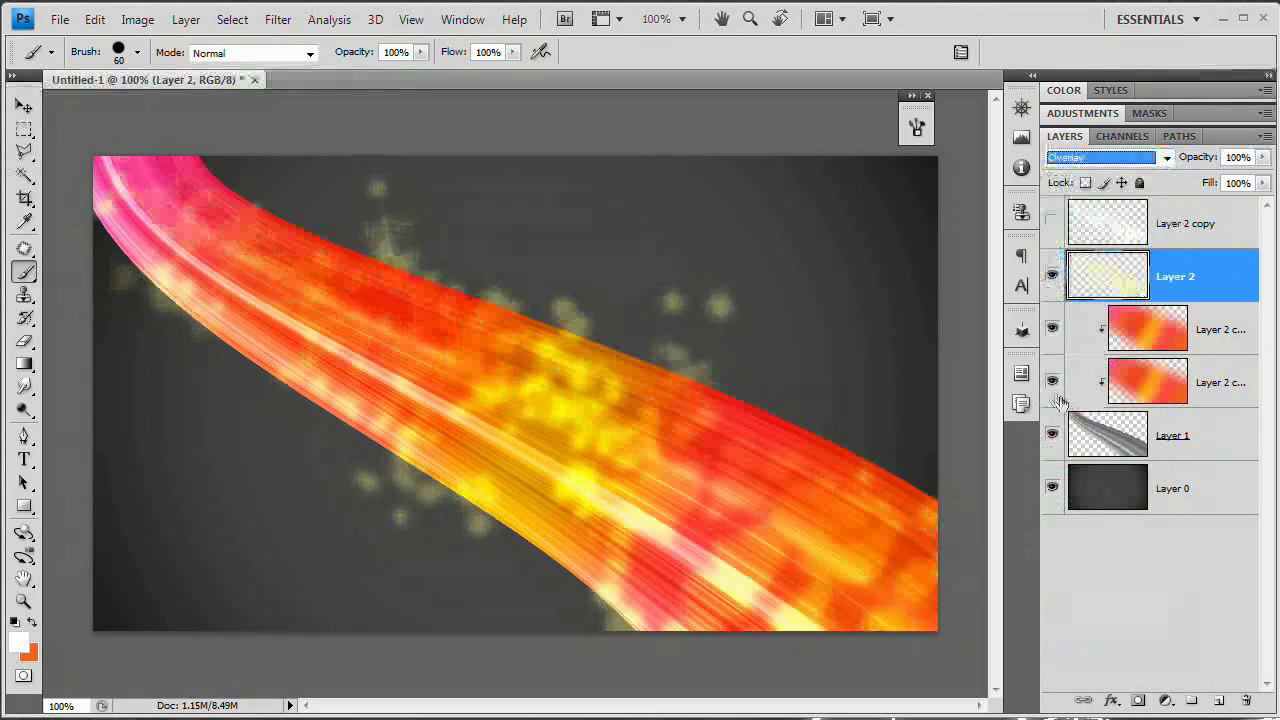
click(1052, 223)
click(1125, 222)
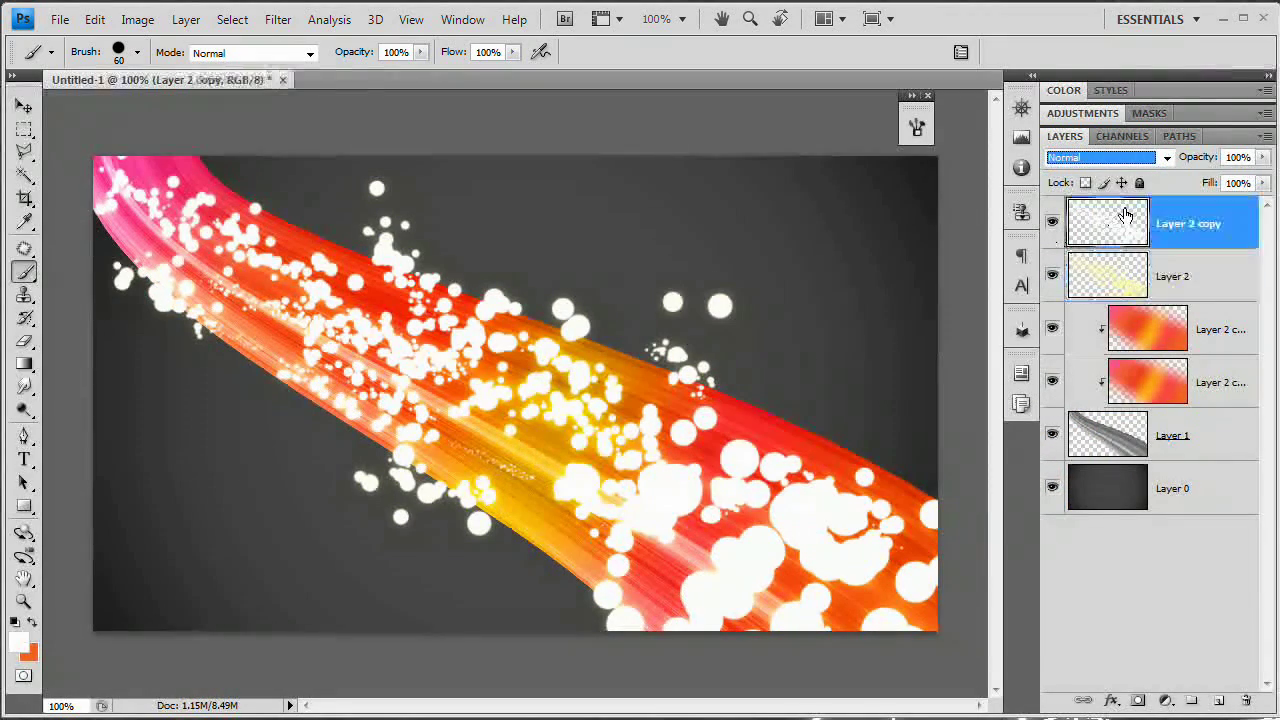
Keep the white dots on Layer 2 copy at Normal blending with 30% opacity.
click(1110, 157)
click(1099, 418)
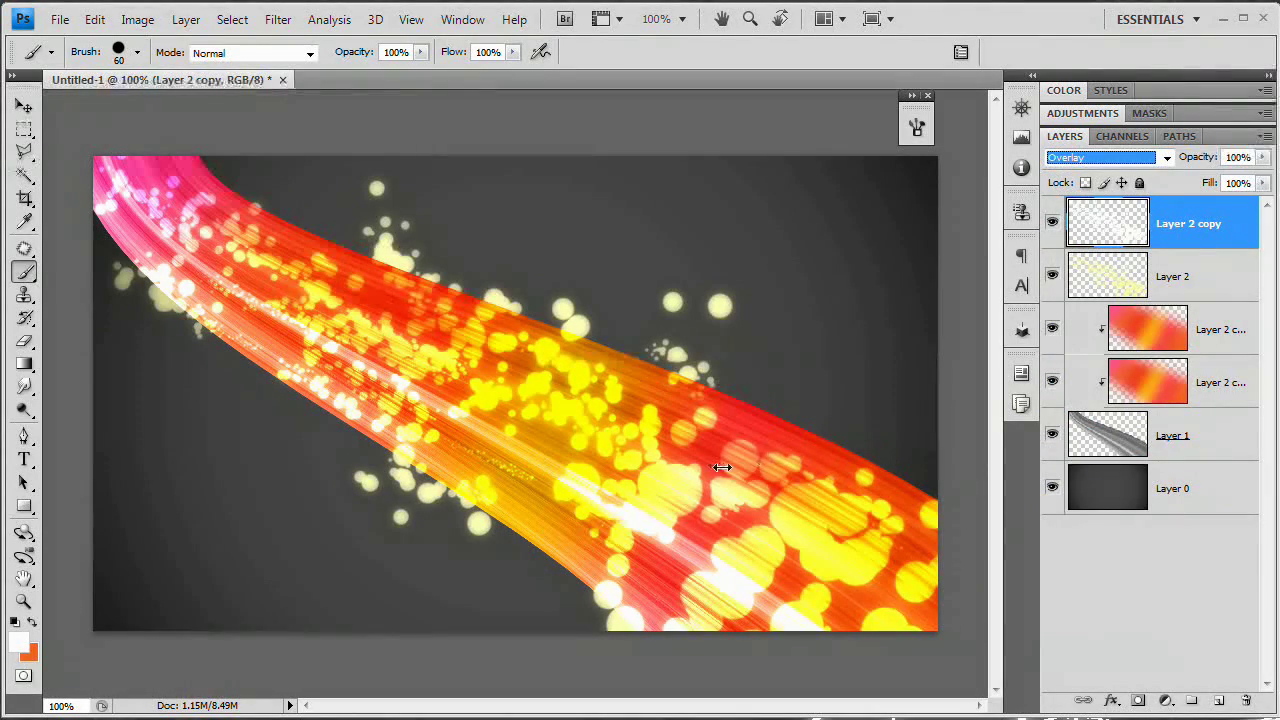
click(1130, 158)
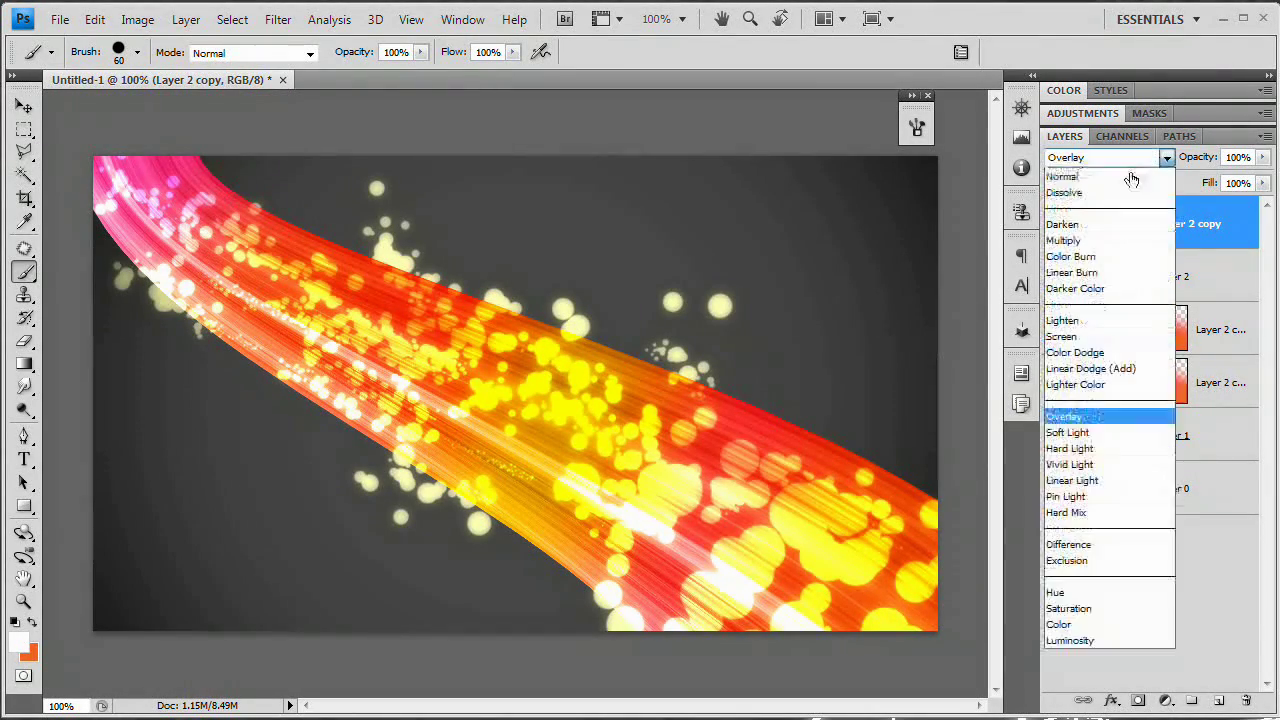
click(1146, 166)
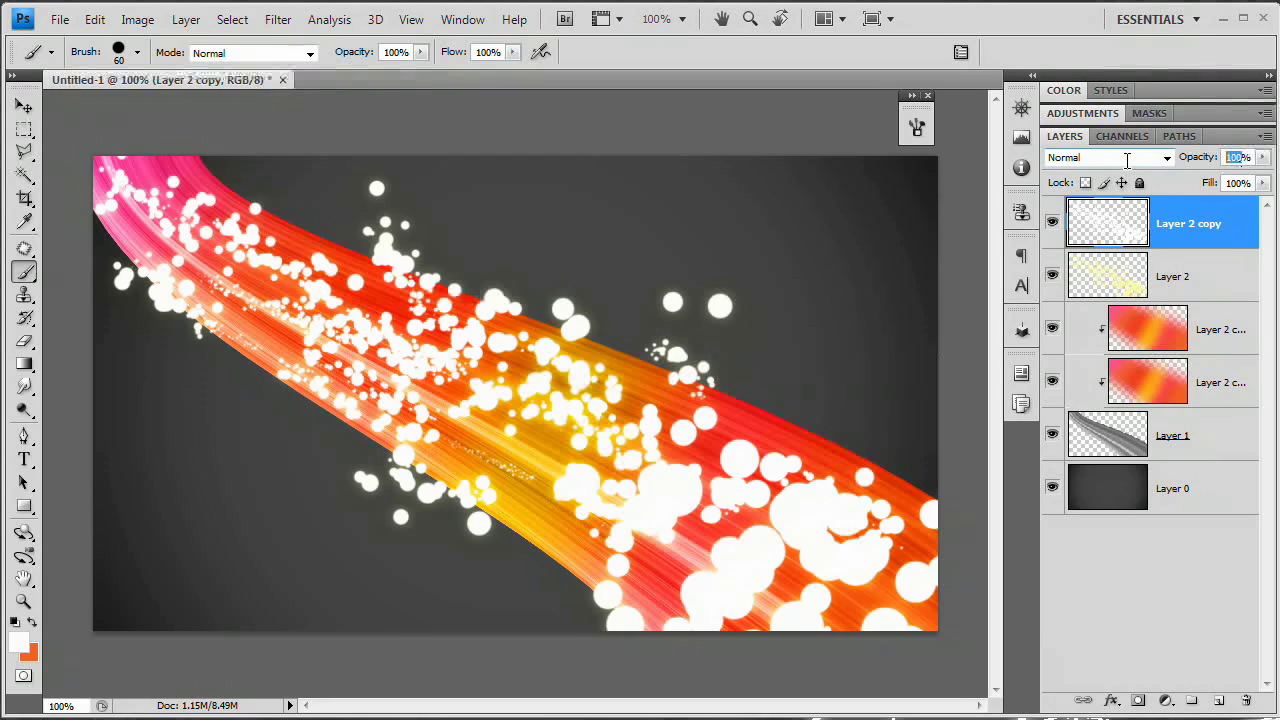
text(30)
key(Return)
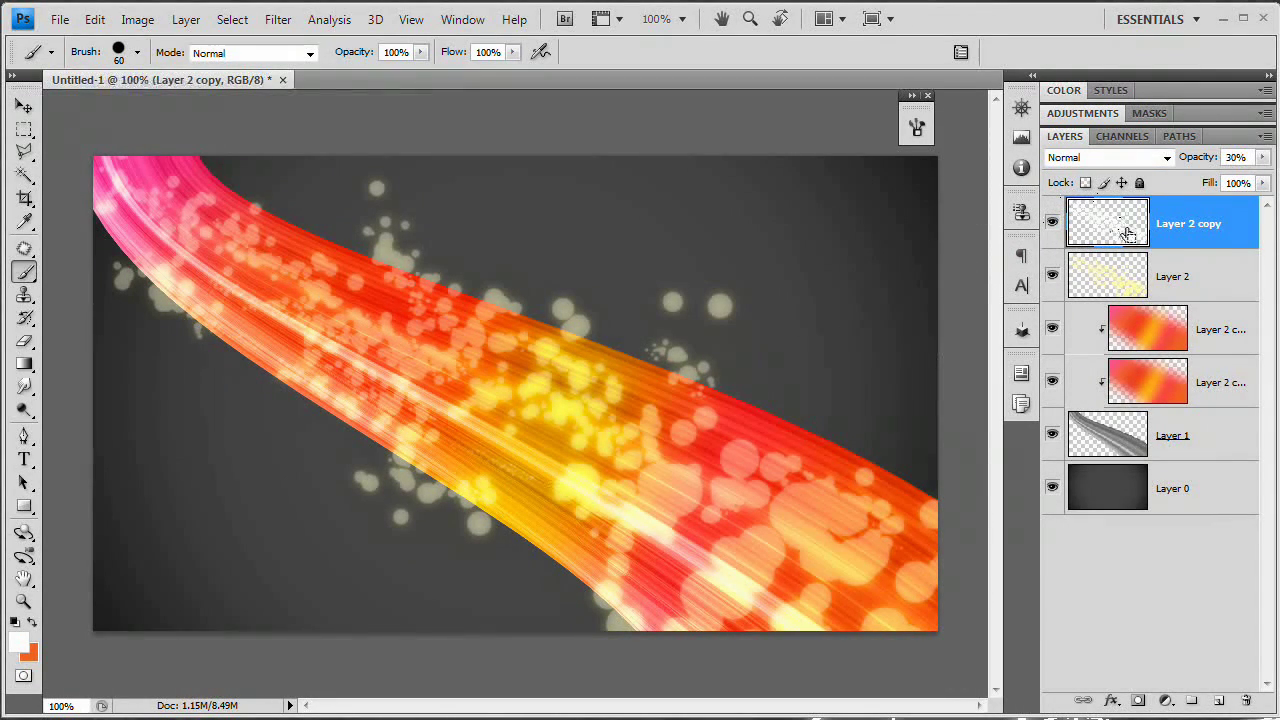
Duplicate the translucent dots layer and set the new copy to Soft Light.
key(ctrl+j)
click(1130, 158)
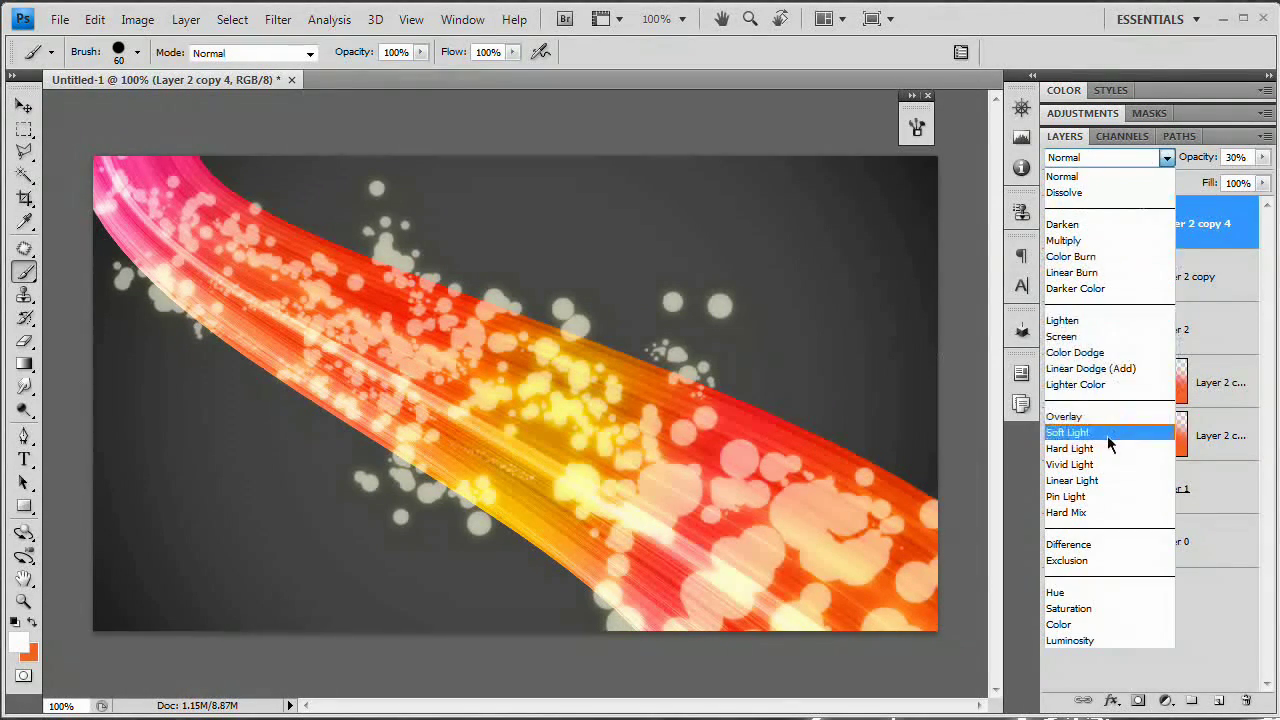
click(1107, 435)
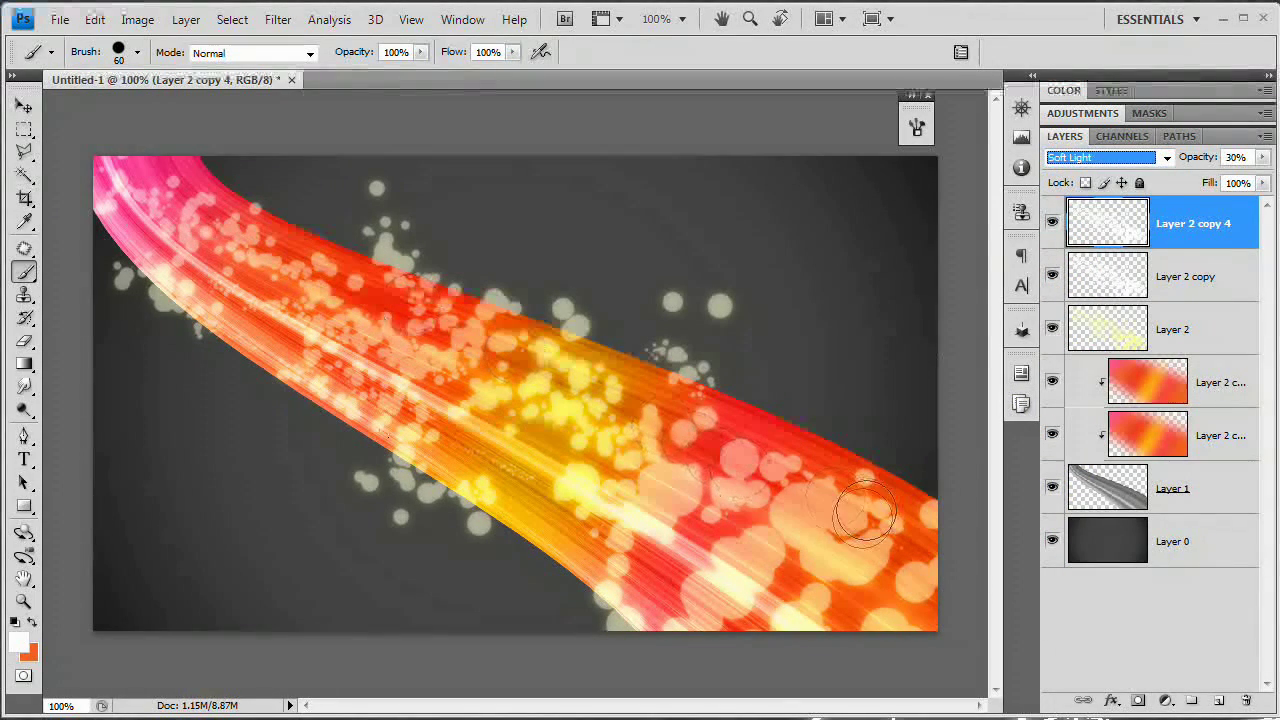